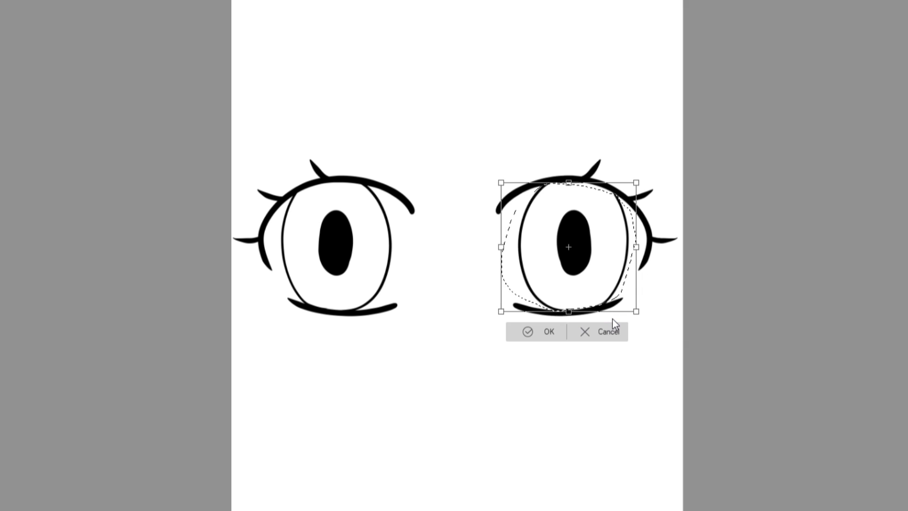
Apply the right iris's new position, clear the selection, and redraw the gaps left in its outline near both lids.
{"action": "left_click", "coordinate": [522, 332]}
{"action": "key", "text": "ctrl+d"}
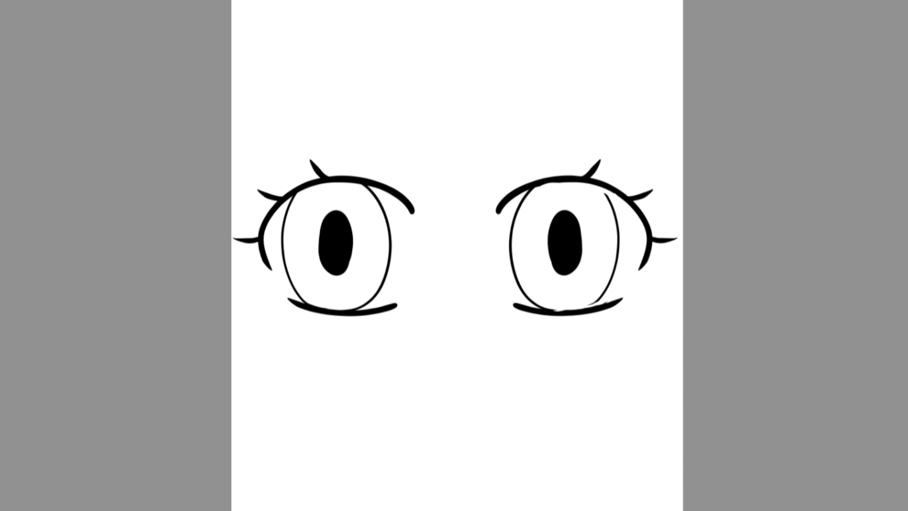
{"action": "left_click_drag", "start_coordinate": [598, 186], "coordinate": [614, 206]}
{"action": "left_click_drag", "start_coordinate": [554, 311], "coordinate": [562, 311]}
{"action": "left_click_drag", "start_coordinate": [598, 301], "coordinate": [581, 310]}
Select the left eye's iris and pupil, nudge them right by three steps, apply the transform, and clear the selection.
{"action": "left_click_drag", "start_coordinate": [392, 287], "coordinate": [381, 297]}
{"action": "key", "text": "ctrl+t"}
{"action": "key", "text": "Right"}
{"action": "key", "text": "Right"}
{"action": "key", "text": "Right"}
{"action": "key", "text": "Right"}
{"action": "key", "text": "Right"}
{"action": "key", "text": "Right"}
{"action": "key", "text": "Right"}
{"action": "key", "text": "Right"}
{"action": "left_click", "coordinate": [315, 331]}
{"action": "key", "text": "ctrl+d"}
Draw vertical strokes down the centre and along both sides of the right eye.
{"action": "left_click_drag", "start_coordinate": [566, 180], "coordinate": [567, 308]}
{"action": "left_click_drag", "start_coordinate": [497, 193], "coordinate": [505, 316]}
{"action": "left_click_drag", "start_coordinate": [502, 280], "coordinate": [507, 317]}
{"action": "left_click_drag", "start_coordinate": [651, 189], "coordinate": [654, 303]}
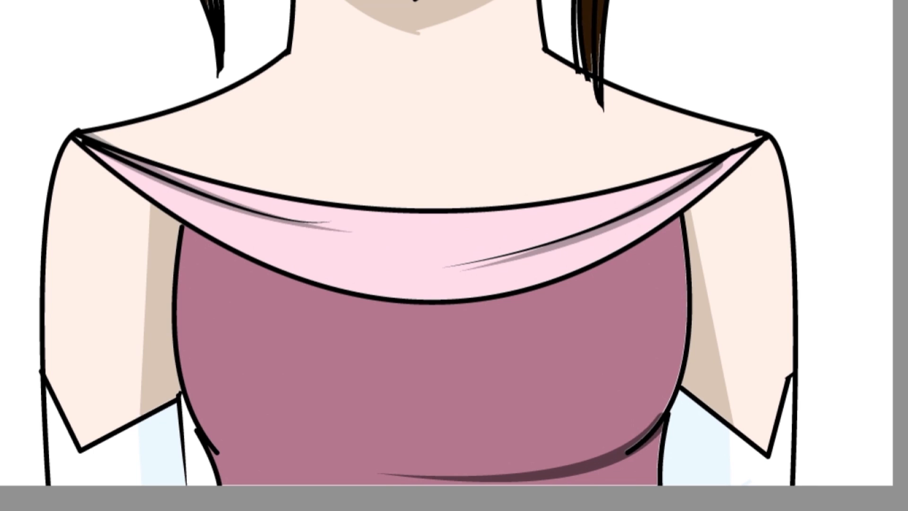
Circle the two shoulder points of the dress collar and the upper edges of both gloves in red.
{"action": "left_click_drag", "start_coordinate": [791, 269], "coordinate": [852, 182]}
{"action": "left_click_drag", "start_coordinate": [260, 136], "coordinate": [230, 128]}
{"action": "mouse_move", "coordinate": [698, 483]}
{"action": "left_mouse_down"}
{"action": "mouse_move", "coordinate": [660, 386]}
{"action": "mouse_move", "coordinate": [839, 402]}
{"action": "left_mouse_up"}
{"action": "left_click_drag", "start_coordinate": [161, 433], "coordinate": [196, 402]}
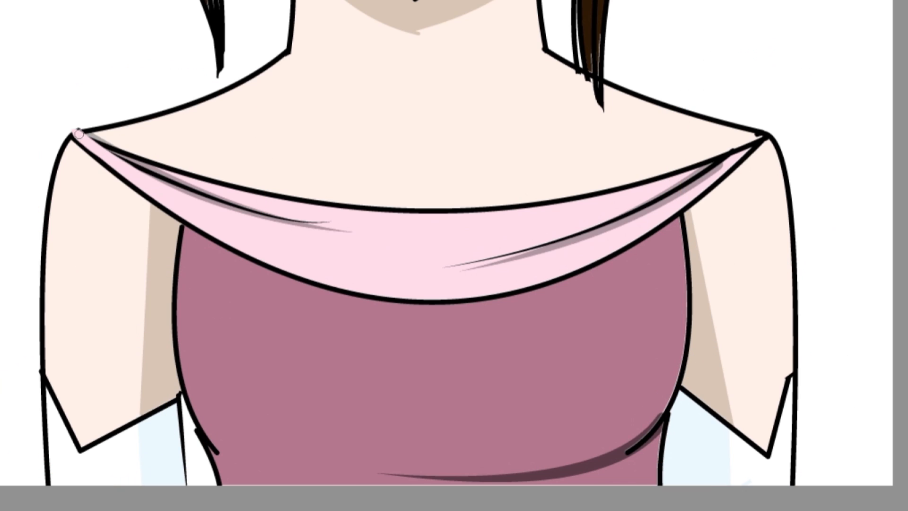
Redraw both shoulder ends of the pink collar as thicker, rounded fabric edges instead of sharp points.
{"action": "mouse_move", "coordinate": [77, 130]}
{"action": "left_mouse_down"}
{"action": "mouse_move", "coordinate": [132, 162]}
{"action": "mouse_move", "coordinate": [266, 207]}
{"action": "left_mouse_up"}
{"action": "left_click_drag", "start_coordinate": [78, 131], "coordinate": [259, 201]}
{"action": "left_click_drag", "start_coordinate": [748, 148], "coordinate": [681, 176]}
{"action": "mouse_move", "coordinate": [766, 133]}
{"action": "left_mouse_down"}
{"action": "mouse_move", "coordinate": [709, 162]}
{"action": "mouse_move", "coordinate": [727, 160]}
{"action": "left_mouse_up"}
{"action": "left_click", "coordinate": [181, 224], "text": "alt"}
{"action": "left_click_drag", "start_coordinate": [72, 136], "coordinate": [89, 127]}
{"action": "left_click_drag", "start_coordinate": [89, 129], "coordinate": [138, 154]}
{"action": "left_click_drag", "start_coordinate": [668, 176], "coordinate": [766, 125]}
{"action": "left_click_drag", "start_coordinate": [765, 125], "coordinate": [776, 135]}
{"action": "left_click_drag", "start_coordinate": [776, 134], "coordinate": [740, 161]}
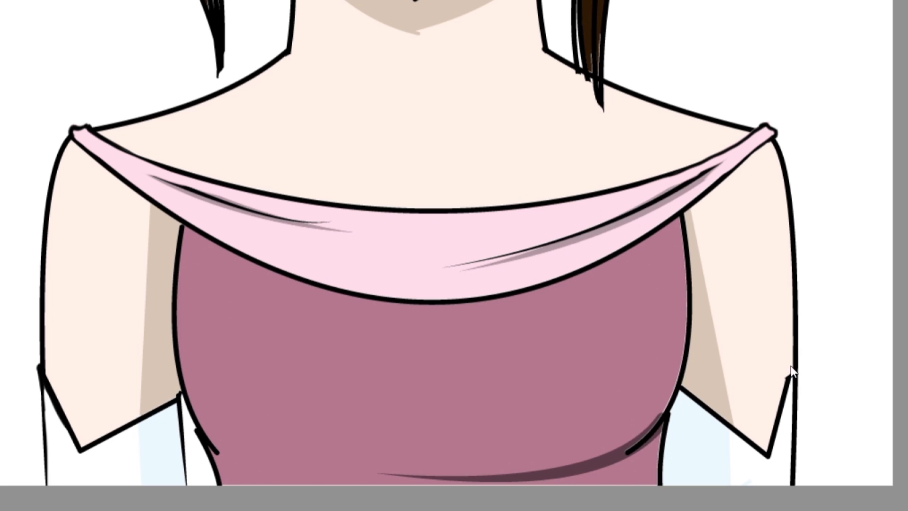
Redraw the upper edge of the glove on the right so it stands out slightly from the arm outline.
{"action": "left_click_drag", "start_coordinate": [769, 454], "coordinate": [793, 379]}
{"action": "left_click_drag", "start_coordinate": [798, 363], "coordinate": [796, 414]}
{"action": "mouse_move", "coordinate": [789, 375]}
{"action": "left_mouse_down"}
{"action": "mouse_move", "coordinate": [793, 455]}
{"action": "mouse_move", "coordinate": [776, 396]}
{"action": "mouse_move", "coordinate": [769, 447]}
{"action": "left_mouse_up"}
{"action": "left_click_drag", "start_coordinate": [796, 376], "coordinate": [793, 425]}
{"action": "left_click_drag", "start_coordinate": [793, 392], "coordinate": [790, 483]}
{"action": "mouse_move", "coordinate": [799, 377]}
{"action": "left_mouse_down"}
{"action": "mouse_move", "coordinate": [793, 506]}
{"action": "mouse_move", "coordinate": [783, 412]}
{"action": "left_mouse_up"}
Clean up the upper edge of the glove on the left into a rounded rim outside the arm.
{"action": "scroll", "coordinate": [795, 379], "scroll_direction": "up", "scroll_amount": 3}
{"action": "left_click_drag", "start_coordinate": [660, 246], "coordinate": [614, 404]}
{"action": "scroll", "coordinate": [660, 242], "scroll_direction": "left", "scroll_amount": 10}
{"action": "mouse_move", "coordinate": [85, 251]}
{"action": "left_mouse_down"}
{"action": "mouse_move", "coordinate": [154, 407]}
{"action": "mouse_move", "coordinate": [94, 345]}
{"action": "left_mouse_up"}
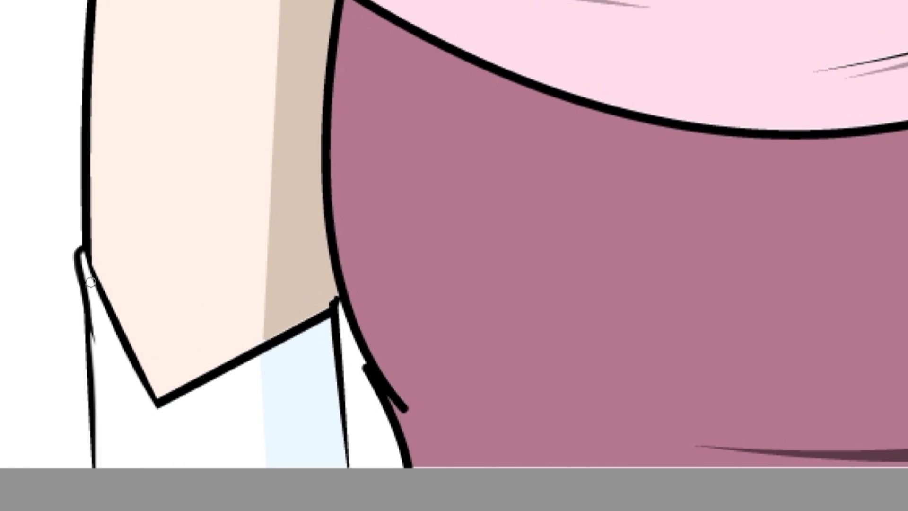
Erase the pointed tip of the chin and redraw it as a short, rounded curve joining both jaw lines.
{"action": "key", "text": "ctrl+0"}
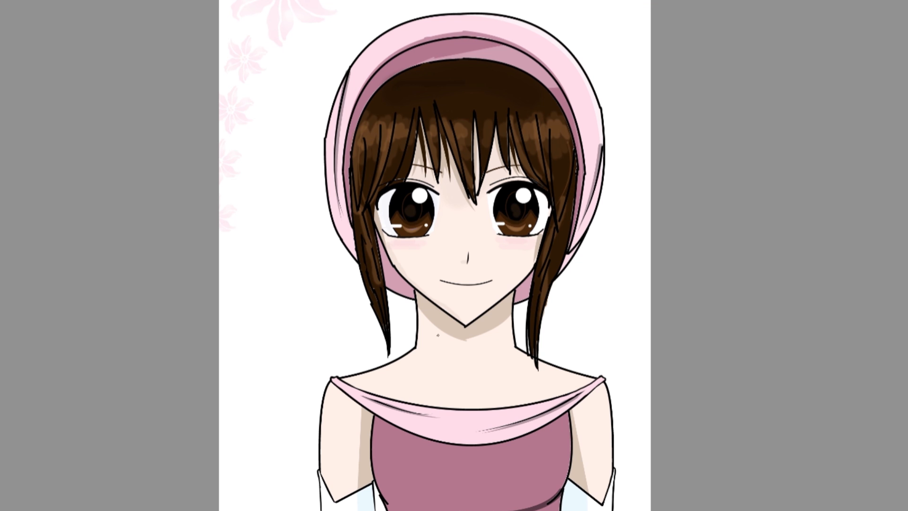
{"action": "scroll", "coordinate": [448, 336], "scroll_direction": "up", "scroll_amount": 8}
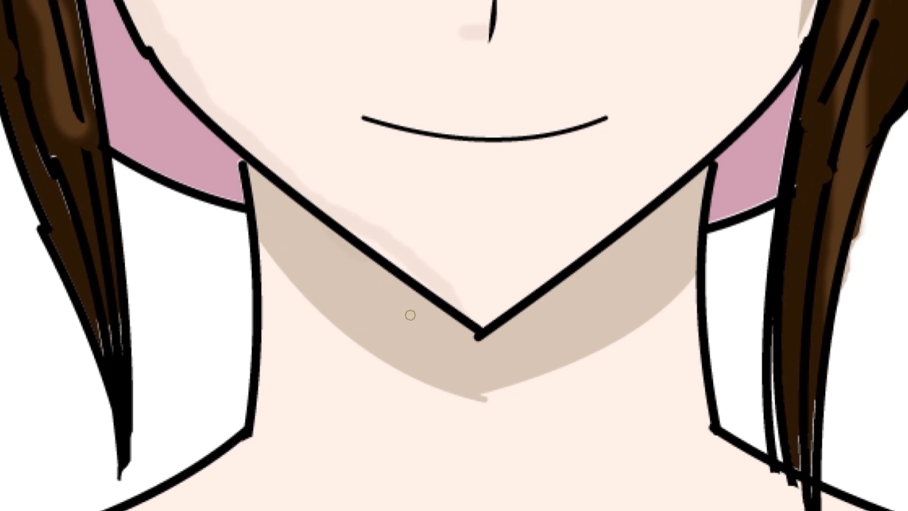
{"action": "left_click_drag", "start_coordinate": [462, 329], "coordinate": [502, 328]}
{"action": "left_click_drag", "start_coordinate": [438, 310], "coordinate": [515, 322]}
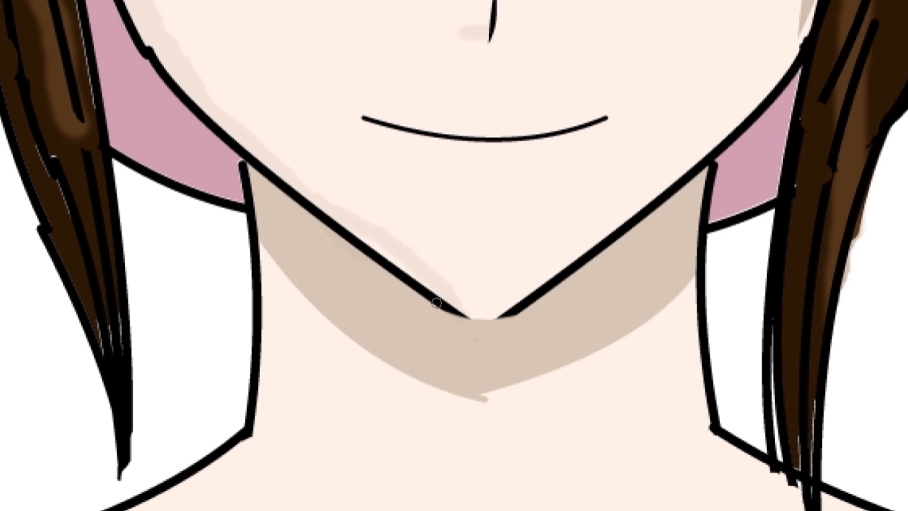
{"action": "mouse_move", "coordinate": [443, 306]}
{"action": "left_mouse_down"}
{"action": "mouse_move", "coordinate": [502, 316]}
{"action": "mouse_move", "coordinate": [450, 310]}
{"action": "mouse_move", "coordinate": [504, 304]}
{"action": "left_mouse_up"}
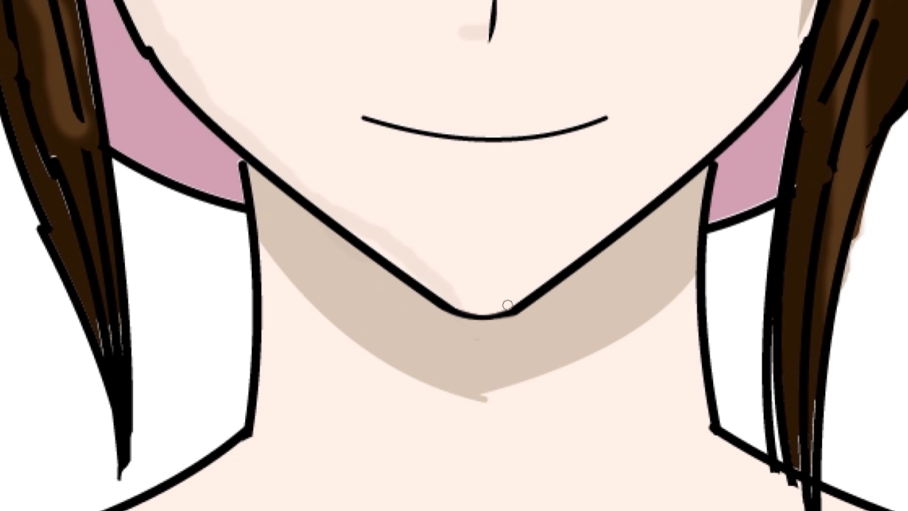
{"action": "mouse_move", "coordinate": [443, 309]}
{"action": "left_mouse_down"}
{"action": "mouse_move", "coordinate": [465, 318]}
{"action": "mouse_move", "coordinate": [454, 310]}
{"action": "mouse_move", "coordinate": [519, 309]}
{"action": "left_mouse_up"}
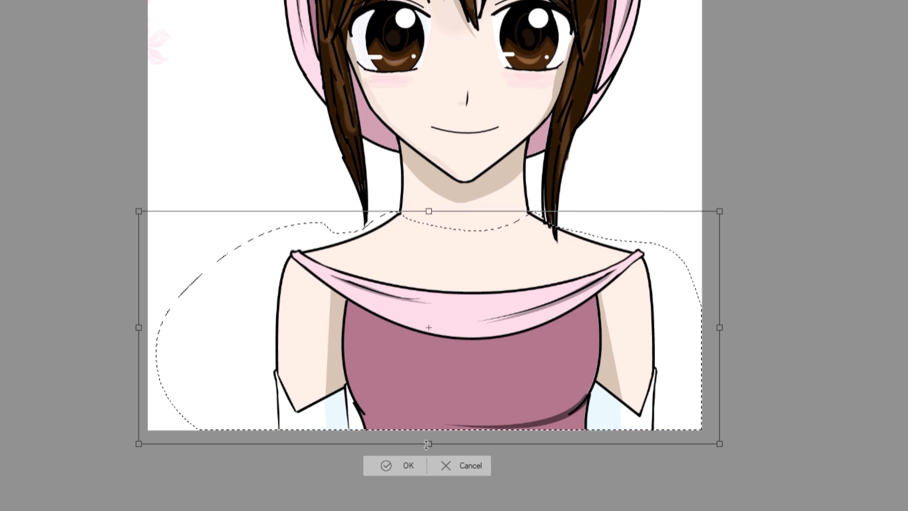
Enlarge the selected shoulders and upper body slightly, apply the transform, and touch up the lines around the neck and shoulders.
{"action": "left_click_drag", "start_coordinate": [502, 415], "coordinate": [494, 416]}
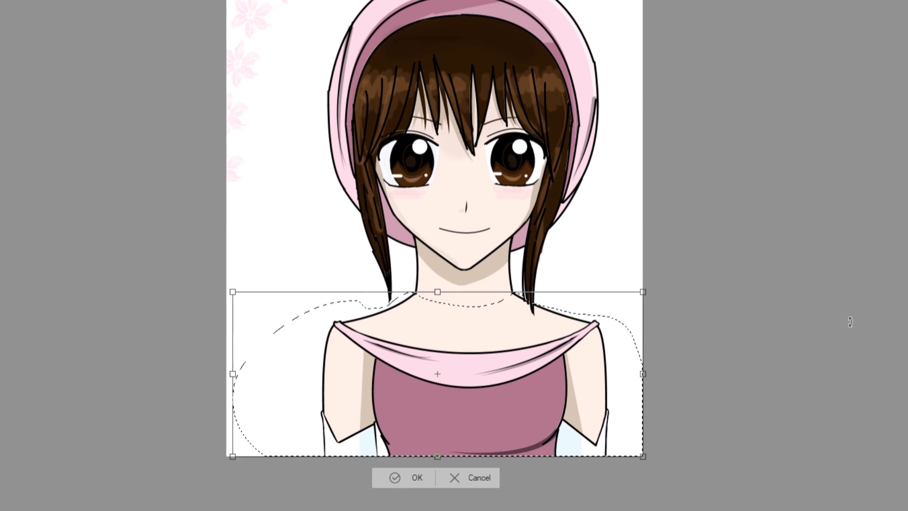
{"action": "left_click_drag", "start_coordinate": [645, 450], "coordinate": [659, 470]}
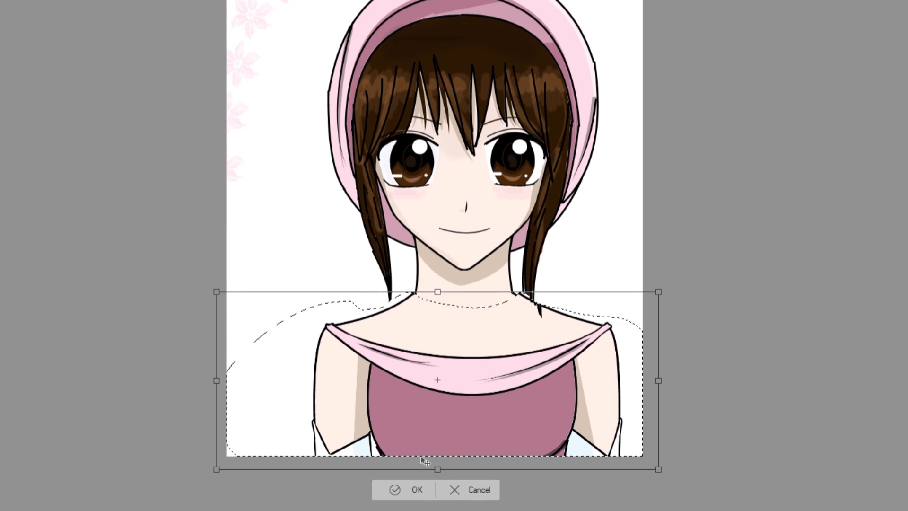
{"action": "key", "text": "Return"}
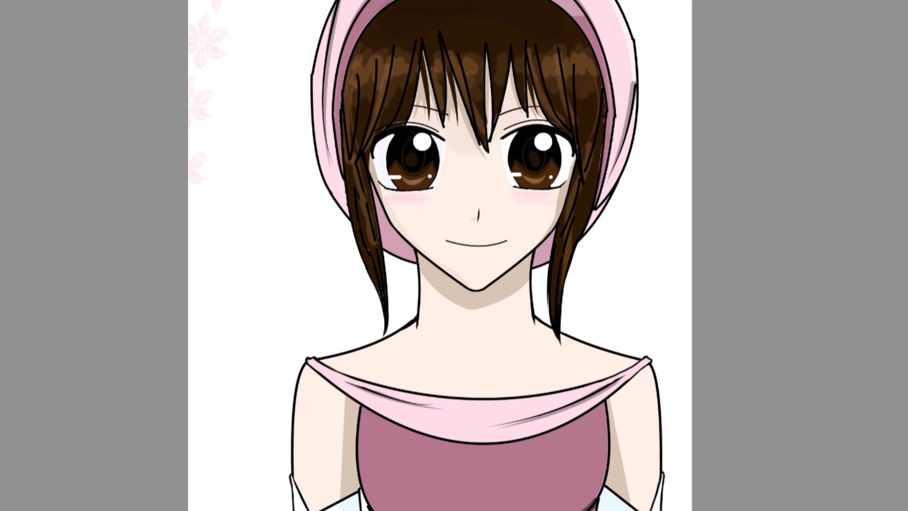
{"action": "left_click_drag", "start_coordinate": [415, 320], "coordinate": [422, 320]}
{"action": "left_click_drag", "start_coordinate": [548, 317], "coordinate": [544, 317]}
{"action": "left_click_drag", "start_coordinate": [661, 348], "coordinate": [662, 359]}
{"action": "left_click_drag", "start_coordinate": [302, 364], "coordinate": [284, 399]}
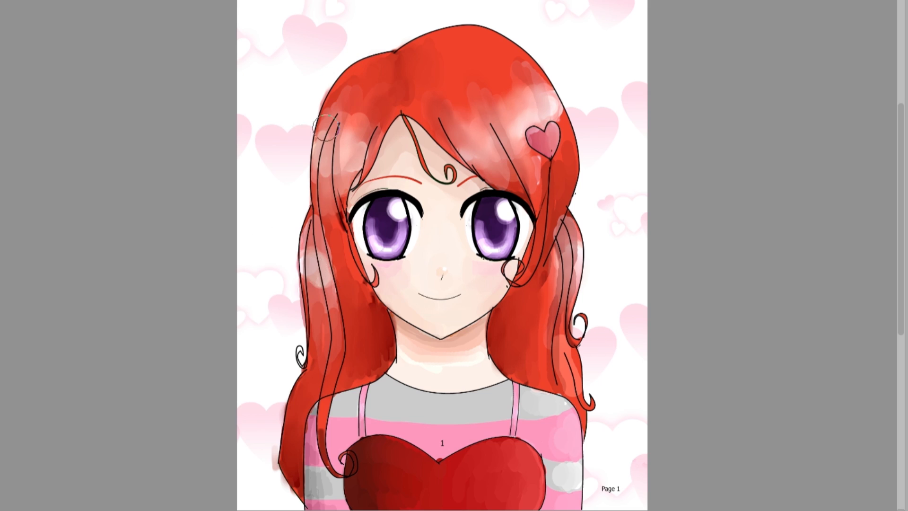
Cover the blotchy shading on the red-haired character's side-swept bangs with flat red.
{"action": "scroll", "coordinate": [440, 121], "scroll_direction": "up", "scroll_amount": 4}
{"action": "scroll", "coordinate": [462, 116], "scroll_direction": "up", "scroll_amount": 2}
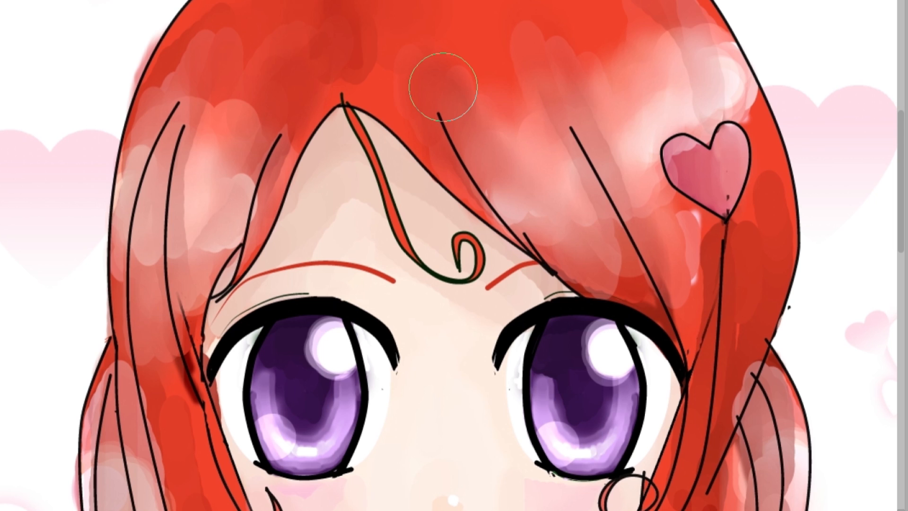
{"action": "scroll", "coordinate": [443, 87], "scroll_direction": "down", "scroll_amount": 3}
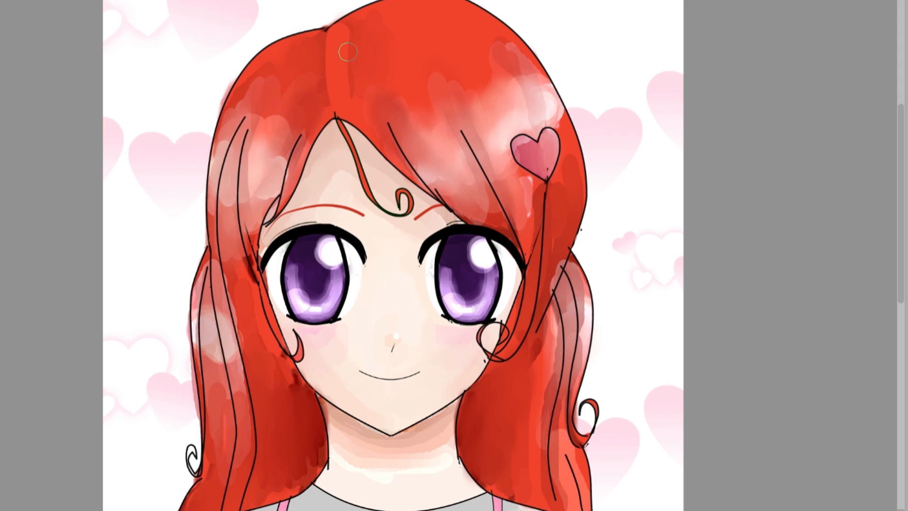
{"action": "mouse_move", "coordinate": [348, 52]}
{"action": "left_mouse_down"}
{"action": "mouse_move", "coordinate": [418, 12]}
{"action": "mouse_move", "coordinate": [377, 71]}
{"action": "mouse_move", "coordinate": [342, 48]}
{"action": "mouse_move", "coordinate": [402, 133]}
{"action": "mouse_move", "coordinate": [340, 79]}
{"action": "mouse_move", "coordinate": [408, 170]}
{"action": "mouse_move", "coordinate": [367, 113]}
{"action": "mouse_move", "coordinate": [391, 107]}
{"action": "mouse_move", "coordinate": [447, 195]}
{"action": "mouse_move", "coordinate": [401, 119]}
{"action": "mouse_move", "coordinate": [473, 185]}
{"action": "mouse_move", "coordinate": [451, 168]}
{"action": "mouse_move", "coordinate": [443, 128]}
{"action": "mouse_move", "coordinate": [478, 205]}
{"action": "mouse_move", "coordinate": [529, 262]}
{"action": "mouse_move", "coordinate": [375, 58]}
{"action": "mouse_move", "coordinate": [451, 96]}
{"action": "mouse_move", "coordinate": [383, 35]}
{"action": "mouse_move", "coordinate": [505, 183]}
{"action": "mouse_move", "coordinate": [512, 214]}
{"action": "mouse_move", "coordinate": [485, 155]}
{"action": "mouse_move", "coordinate": [528, 237]}
{"action": "mouse_move", "coordinate": [526, 184]}
{"action": "mouse_move", "coordinate": [533, 309]}
{"action": "mouse_move", "coordinate": [534, 183]}
{"action": "mouse_move", "coordinate": [495, 150]}
{"action": "mouse_move", "coordinate": [509, 167]}
{"action": "mouse_move", "coordinate": [476, 86]}
{"action": "mouse_move", "coordinate": [479, 107]}
{"action": "mouse_move", "coordinate": [504, 131]}
{"action": "mouse_move", "coordinate": [558, 114]}
{"action": "left_mouse_up"}
{"action": "left_click_drag", "start_coordinate": [492, 86], "coordinate": [537, 122]}
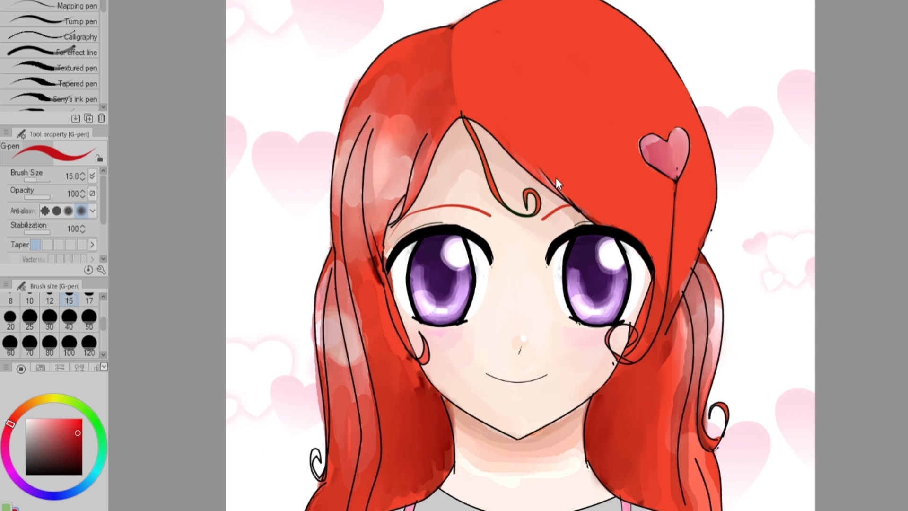
Sample the muted dark red from the hair and paint a 120-size test swatch on the flat bangs.
{"action": "left_click", "coordinate": [444, 34], "text": "alt"}
{"action": "left_click", "coordinate": [89, 344]}
{"action": "left_click_drag", "start_coordinate": [517, 56], "coordinate": [519, 75]}
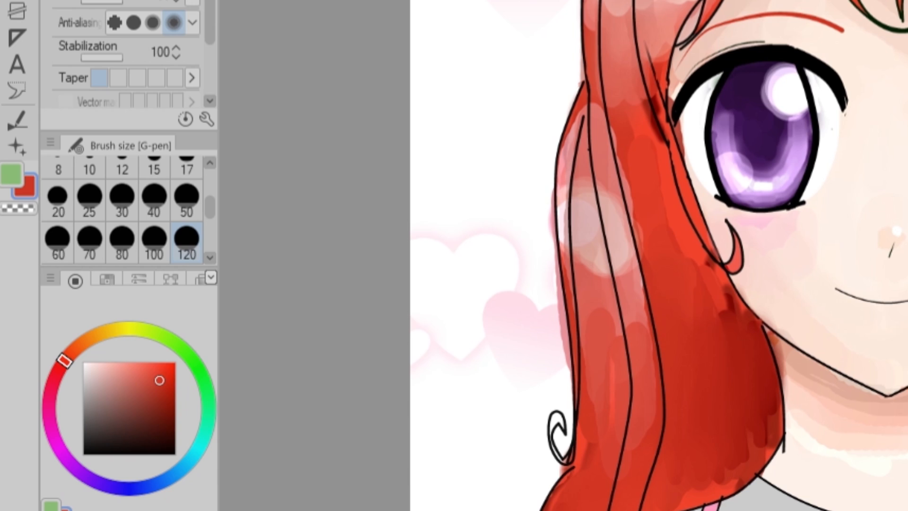
Mix a deeper, more saturated red by darkening the colour and shifting its hue, and dab a comparison swatch on the bangs.
{"action": "left_click", "coordinate": [71, 421]}
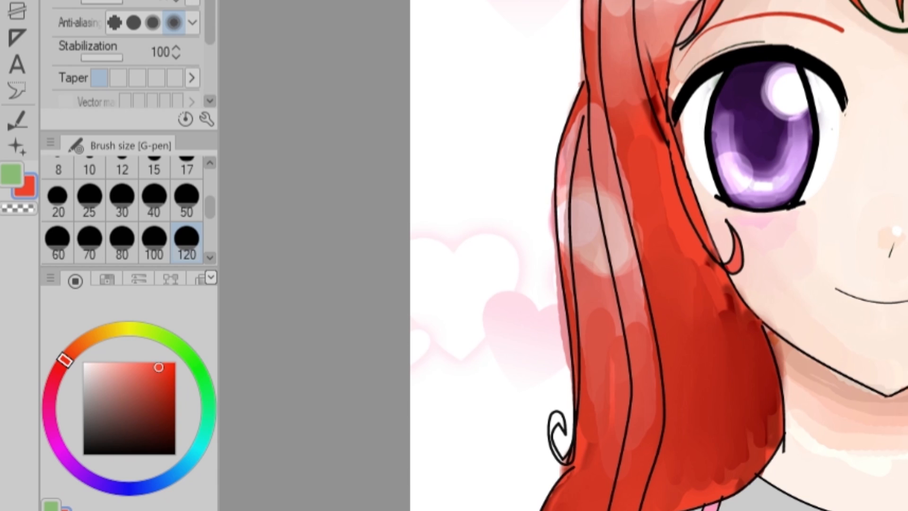
{"action": "left_click", "coordinate": [162, 381]}
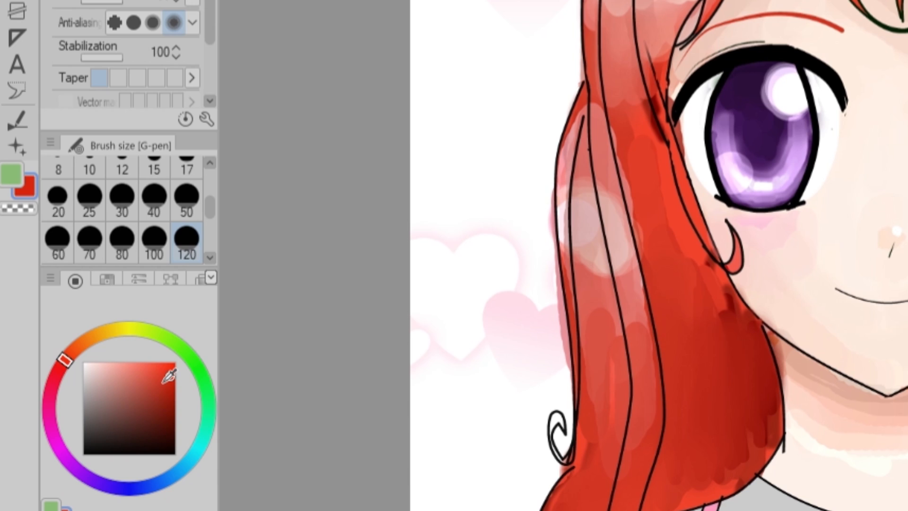
{"action": "left_click_drag", "start_coordinate": [53, 351], "coordinate": [48, 360]}
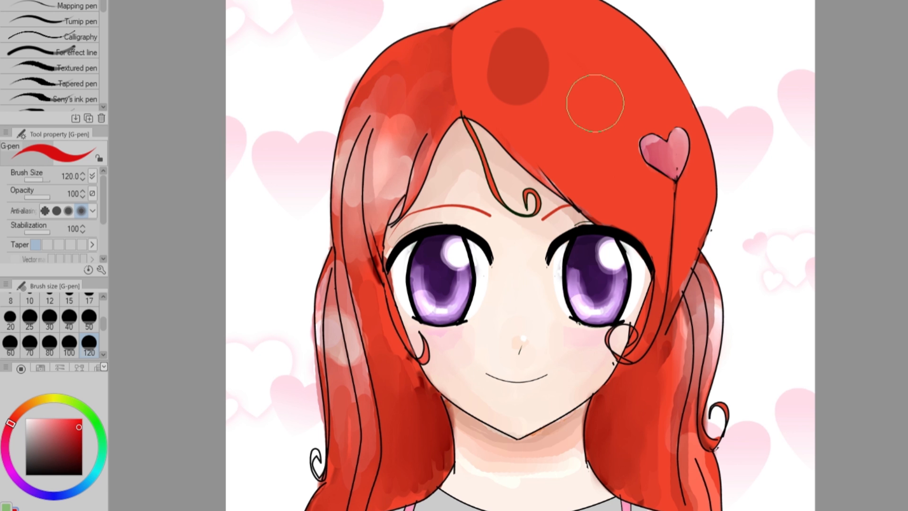
{"action": "left_click_drag", "start_coordinate": [593, 76], "coordinate": [588, 88]}
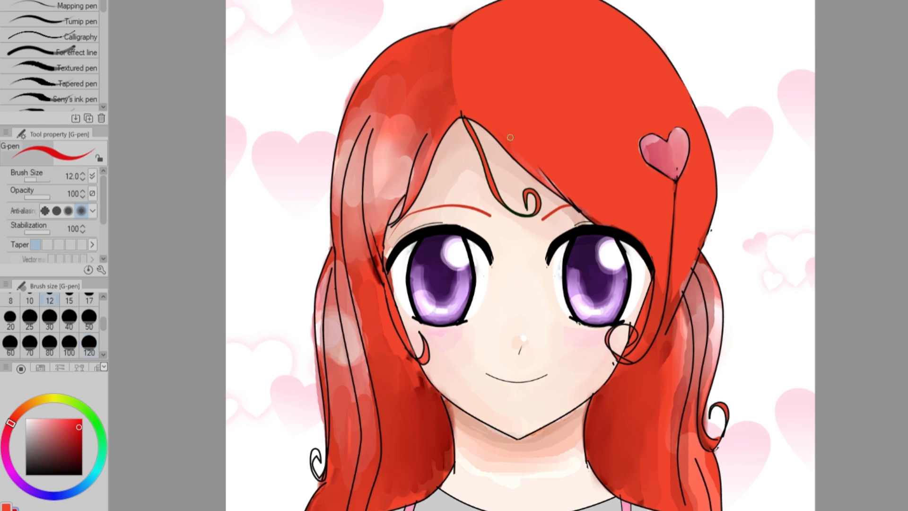
Paint deep red shadow strands across the bangs, running from the hair parting over the crown.
{"action": "mouse_move", "coordinate": [581, 211]}
{"action": "left_mouse_down"}
{"action": "mouse_move", "coordinate": [473, 96]}
{"action": "mouse_move", "coordinate": [501, 112]}
{"action": "mouse_move", "coordinate": [525, 168]}
{"action": "mouse_move", "coordinate": [585, 210]}
{"action": "left_mouse_up"}
{"action": "mouse_move", "coordinate": [455, 102]}
{"action": "left_mouse_down"}
{"action": "mouse_move", "coordinate": [464, 71]}
{"action": "mouse_move", "coordinate": [525, 45]}
{"action": "mouse_move", "coordinate": [568, 64]}
{"action": "left_mouse_up"}
{"action": "left_click_drag", "start_coordinate": [511, 47], "coordinate": [637, 114]}
{"action": "left_click_drag", "start_coordinate": [600, 84], "coordinate": [648, 133]}
Mirror the canvas view and paint deep red shadows on the tapering end of the bangs beside the eye.
{"action": "key", "text": "h"}
{"action": "left_click_drag", "start_coordinate": [493, 334], "coordinate": [483, 263]}
{"action": "left_click_drag", "start_coordinate": [483, 283], "coordinate": [507, 354]}
{"action": "left_click_drag", "start_coordinate": [481, 313], "coordinate": [468, 168]}
{"action": "mouse_move", "coordinate": [490, 283]}
{"action": "left_mouse_down"}
{"action": "mouse_move", "coordinate": [506, 232]}
{"action": "mouse_move", "coordinate": [544, 213]}
{"action": "mouse_move", "coordinate": [601, 157]}
{"action": "left_mouse_up"}
{"action": "mouse_move", "coordinate": [483, 256]}
{"action": "left_mouse_down"}
{"action": "mouse_move", "coordinate": [581, 118]}
{"action": "mouse_move", "coordinate": [571, 127]}
{"action": "left_mouse_up"}
{"action": "key", "text": "ctrl+z"}
{"action": "key", "text": "ctrl+z"}
Enlarge the brush and paint a deep red strand curving from the bangs' tapering end up across their middle.
{"action": "key", "text": "]"}
{"action": "left_click_drag", "start_coordinate": [479, 238], "coordinate": [569, 117]}
{"action": "left_click_drag", "start_coordinate": [493, 214], "coordinate": [582, 108]}
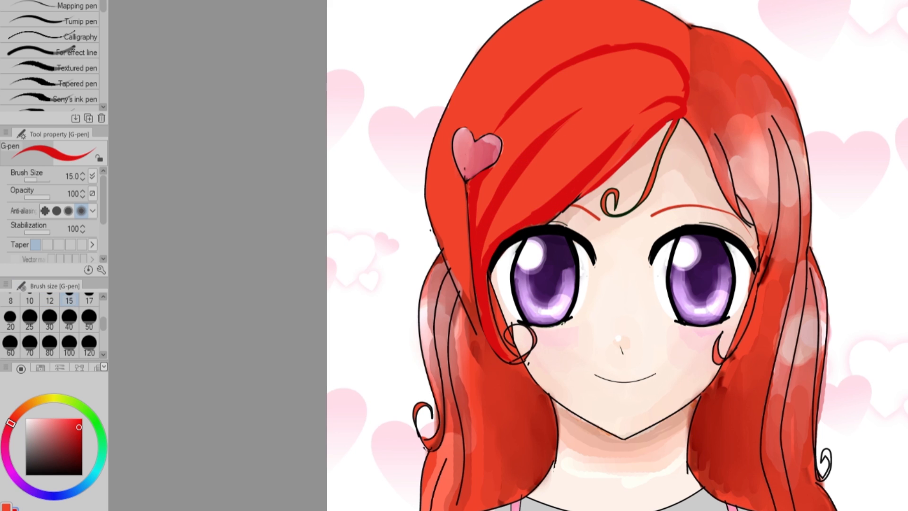
Restore the unmirrored view, paint deep red strands fanning upward from the top of the parting, and undo the last stroke.
{"action": "key", "text": "h"}
{"action": "left_click_drag", "start_coordinate": [459, 74], "coordinate": [476, 36]}
{"action": "mouse_move", "coordinate": [456, 51]}
{"action": "left_mouse_down"}
{"action": "mouse_move", "coordinate": [475, 21]}
{"action": "mouse_move", "coordinate": [518, 1]}
{"action": "left_mouse_up"}
{"action": "left_click_drag", "start_coordinate": [473, 18], "coordinate": [530, 2]}
{"action": "left_click_drag", "start_coordinate": [466, 41], "coordinate": [534, 19]}
{"action": "mouse_move", "coordinate": [478, 23]}
{"action": "left_mouse_down"}
{"action": "mouse_move", "coordinate": [556, 13]}
{"action": "mouse_move", "coordinate": [577, 21]}
{"action": "left_mouse_up"}
{"action": "key", "text": "ctrl+z"}
Paint deep red shadow strokes on the lock below the heart hairpin and one strand on the upper crown.
{"action": "left_click_drag", "start_coordinate": [684, 262], "coordinate": [658, 340]}
{"action": "left_click_drag", "start_coordinate": [681, 229], "coordinate": [664, 336]}
{"action": "mouse_move", "coordinate": [687, 265]}
{"action": "left_mouse_down"}
{"action": "mouse_move", "coordinate": [694, 184]}
{"action": "mouse_move", "coordinate": [688, 284]}
{"action": "mouse_move", "coordinate": [676, 202]}
{"action": "left_mouse_up"}
{"action": "left_click_drag", "start_coordinate": [688, 283], "coordinate": [707, 226]}
{"action": "left_click_drag", "start_coordinate": [598, 37], "coordinate": [667, 107]}
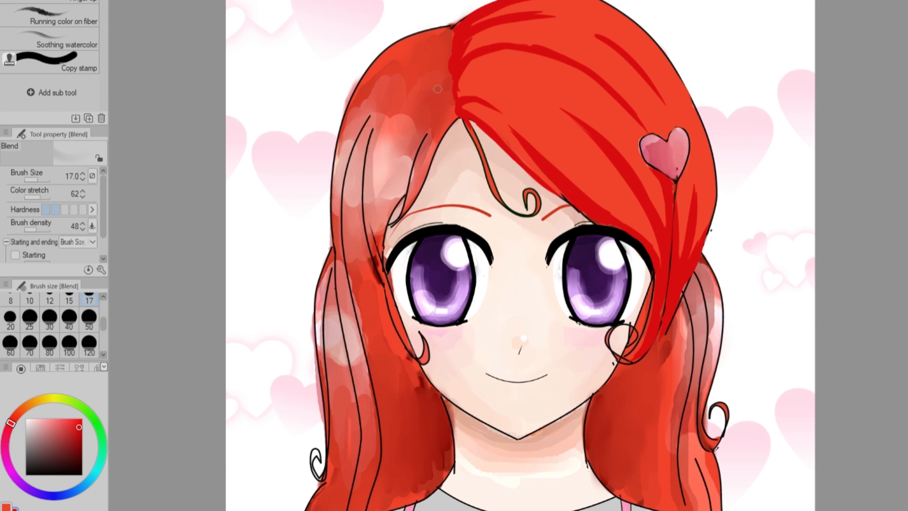
Blend the deep red shadows along the lower edge of the bangs and the strand just above it.
{"action": "left_click_drag", "start_coordinate": [483, 124], "coordinate": [561, 189]}
{"action": "mouse_move", "coordinate": [504, 124]}
{"action": "left_mouse_down"}
{"action": "mouse_move", "coordinate": [545, 165]}
{"action": "mouse_move", "coordinate": [529, 154]}
{"action": "mouse_move", "coordinate": [549, 182]}
{"action": "left_mouse_up"}
{"action": "mouse_move", "coordinate": [517, 156]}
{"action": "left_mouse_down"}
{"action": "mouse_move", "coordinate": [598, 220]}
{"action": "mouse_move", "coordinate": [617, 218]}
{"action": "left_mouse_up"}
{"action": "left_click_drag", "start_coordinate": [573, 189], "coordinate": [631, 233]}
{"action": "left_click_drag", "start_coordinate": [465, 104], "coordinate": [525, 124]}
{"action": "left_click_drag", "start_coordinate": [484, 106], "coordinate": [566, 159]}
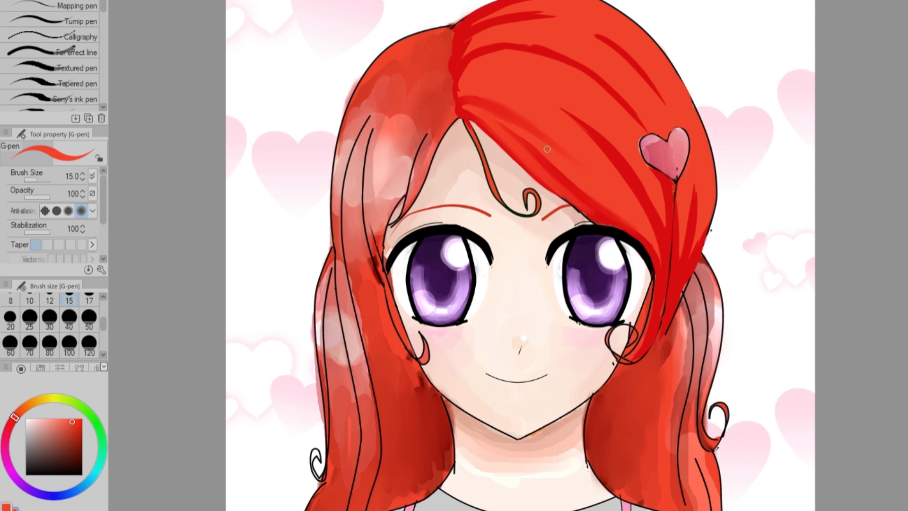
Blend the long shadow strand arcing from the parting across the crown towards the heart hairpin.
{"action": "key", "text": "ctrl+plus"}
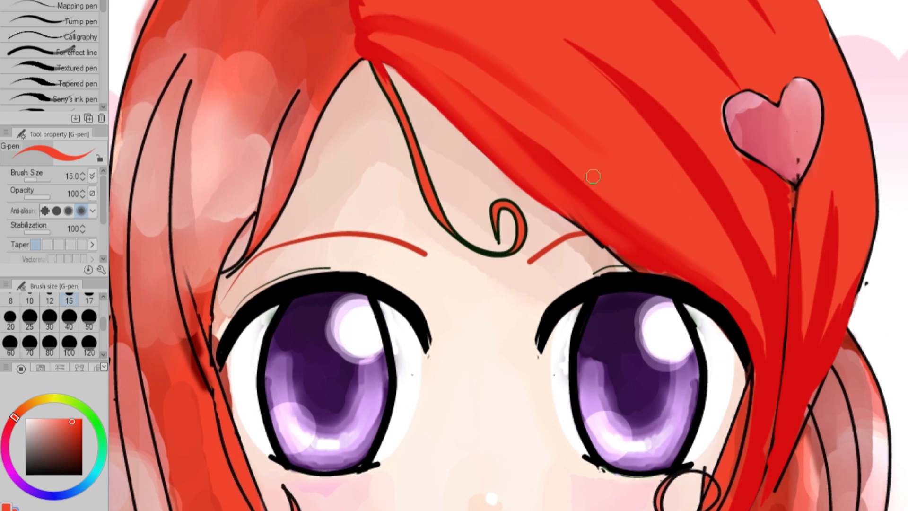
{"action": "scroll", "coordinate": [723, 273], "scroll_direction": "up", "scroll_amount": 3}
{"action": "key", "text": "j"}
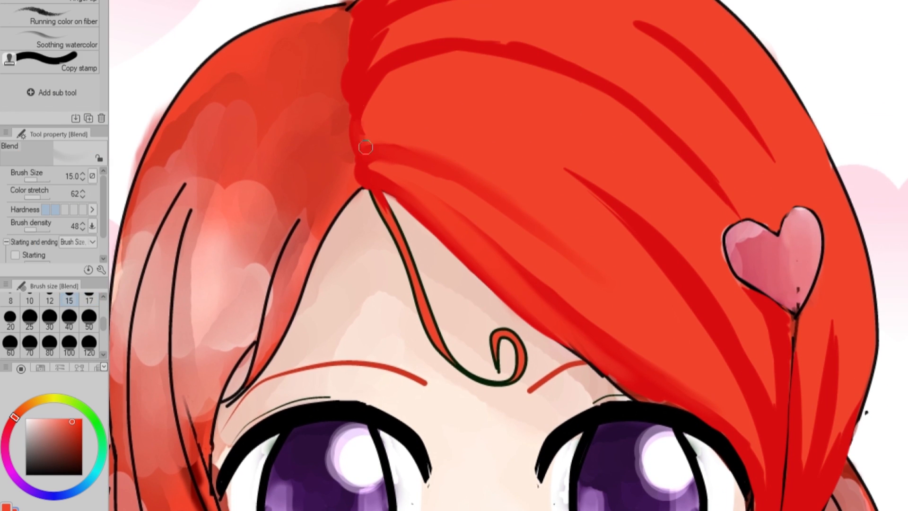
{"action": "key", "text": "minus"}
{"action": "mouse_move", "coordinate": [386, 376]}
{"action": "left_mouse_down"}
{"action": "mouse_move", "coordinate": [387, 241]}
{"action": "mouse_move", "coordinate": [456, 153]}
{"action": "mouse_move", "coordinate": [547, 90]}
{"action": "left_mouse_up"}
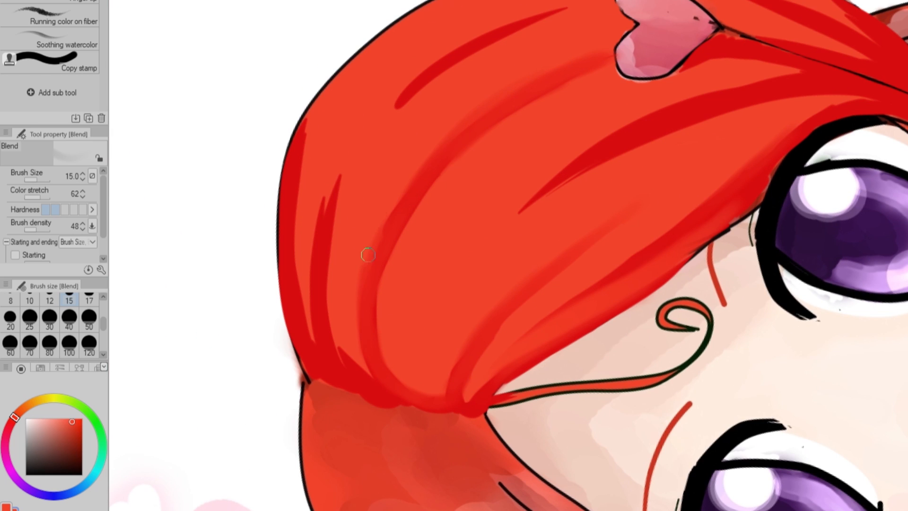
{"action": "left_click_drag", "start_coordinate": [381, 375], "coordinate": [386, 243]}
{"action": "mouse_move", "coordinate": [376, 361]}
{"action": "left_mouse_down"}
{"action": "mouse_move", "coordinate": [378, 255]}
{"action": "mouse_move", "coordinate": [606, 41]}
{"action": "left_mouse_up"}
{"action": "key", "text": "asciicircum"}
{"action": "left_click_drag", "start_coordinate": [526, 55], "coordinate": [717, 187]}
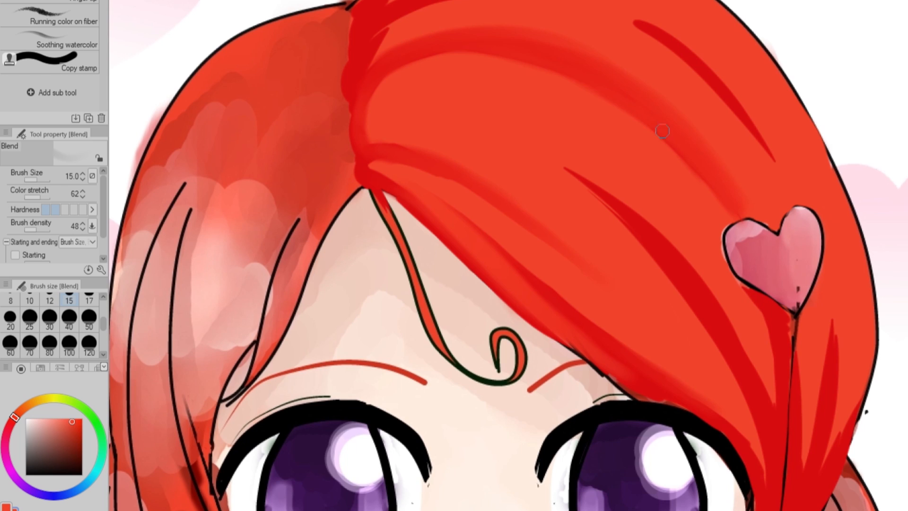
Mirror the view and soften the middle shadow strand of the bangs using the Blend tool at size 30.
{"action": "key", "text": "h"}
{"action": "left_click", "coordinate": [48, 319]}
{"action": "left_click_drag", "start_coordinate": [457, 274], "coordinate": [641, 139]}
{"action": "left_click_drag", "start_coordinate": [612, 175], "coordinate": [554, 212]}
{"action": "left_click_drag", "start_coordinate": [375, 416], "coordinate": [639, 89]}
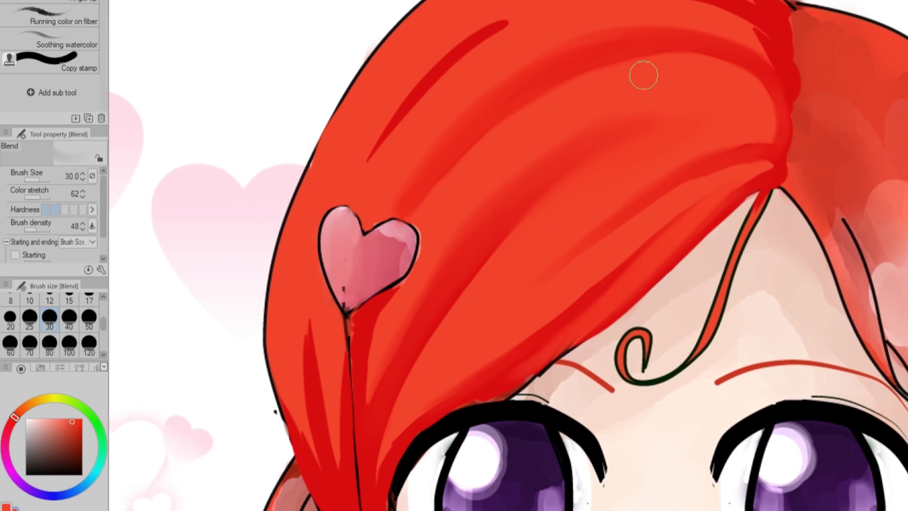
Reduce the Blend brush to size 17 and soften the shadows directly beneath the heart hairpin.
{"action": "key", "text": "bracketleft"}
{"action": "key", "text": "bracketleft"}
{"action": "key", "text": "bracketleft"}
{"action": "left_click_drag", "start_coordinate": [374, 397], "coordinate": [402, 287]}
{"action": "mouse_move", "coordinate": [362, 336]}
{"action": "left_mouse_down"}
{"action": "mouse_move", "coordinate": [424, 256]}
{"action": "mouse_move", "coordinate": [372, 391]}
{"action": "left_mouse_up"}
Blend the upper crown strand down towards the heart hairpin and smooth the scalloped shadow edge along the parting.
{"action": "left_click_drag", "start_coordinate": [475, 39], "coordinate": [571, 3]}
{"action": "mouse_move", "coordinate": [492, 37]}
{"action": "left_mouse_down"}
{"action": "mouse_move", "coordinate": [432, 80]}
{"action": "mouse_move", "coordinate": [340, 227]}
{"action": "left_mouse_up"}
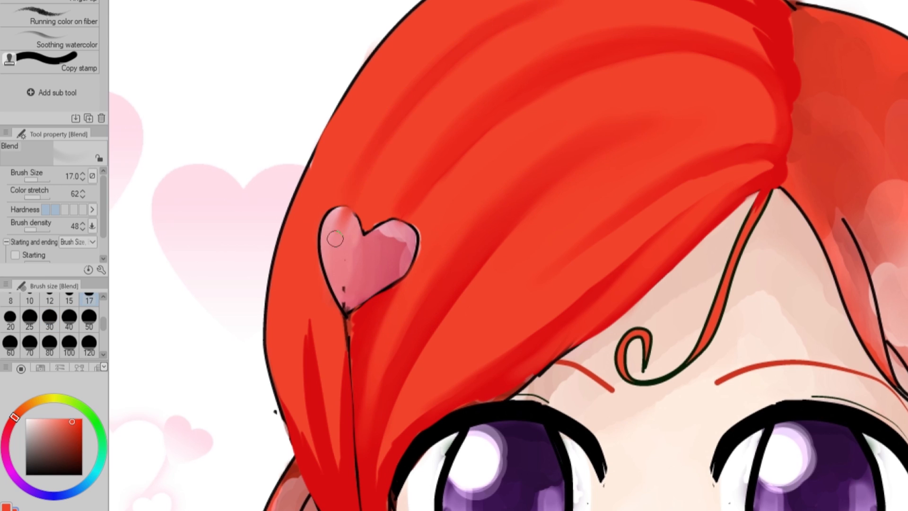
{"action": "left_click_drag", "start_coordinate": [429, 103], "coordinate": [538, 22]}
{"action": "left_click_drag", "start_coordinate": [783, 97], "coordinate": [782, 151]}
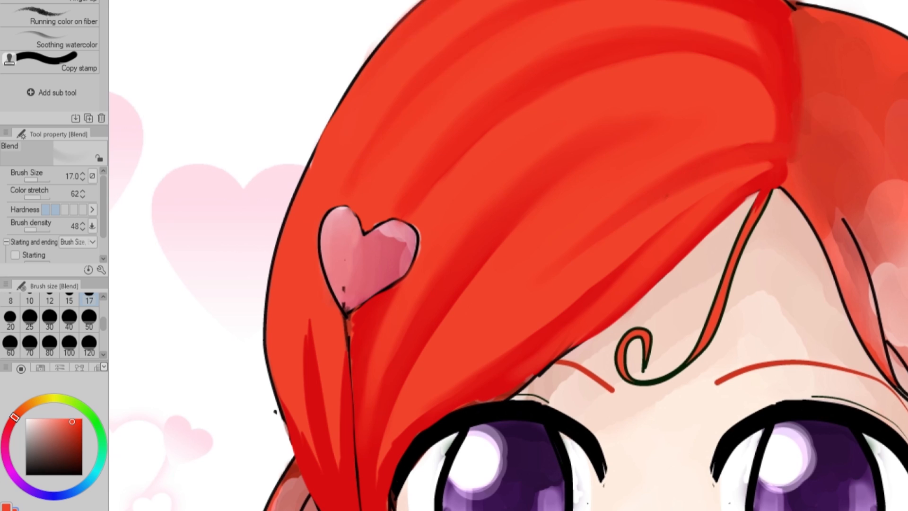
Blend the deep red shadows through the outer lock around and below the heart hairpin.
{"action": "scroll", "coordinate": [509, 255], "scroll_direction": "down", "scroll_amount": 2}
{"action": "left_click_drag", "start_coordinate": [300, 194], "coordinate": [308, 273]}
{"action": "left_click_drag", "start_coordinate": [332, 349], "coordinate": [315, 118]}
{"action": "left_click_drag", "start_coordinate": [287, 265], "coordinate": [321, 371]}
{"action": "left_click_drag", "start_coordinate": [330, 226], "coordinate": [346, 381]}
{"action": "left_click_drag", "start_coordinate": [310, 269], "coordinate": [362, 448]}
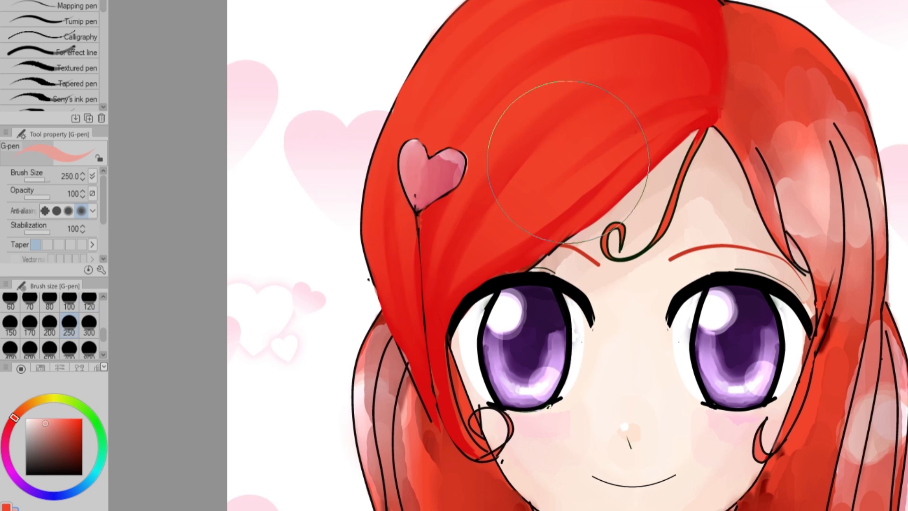
Dab pale pink and light orange highlight swatches on the bangs, undo both, and keep light orange as the drawing colour.
{"action": "left_click", "coordinate": [558, 169]}
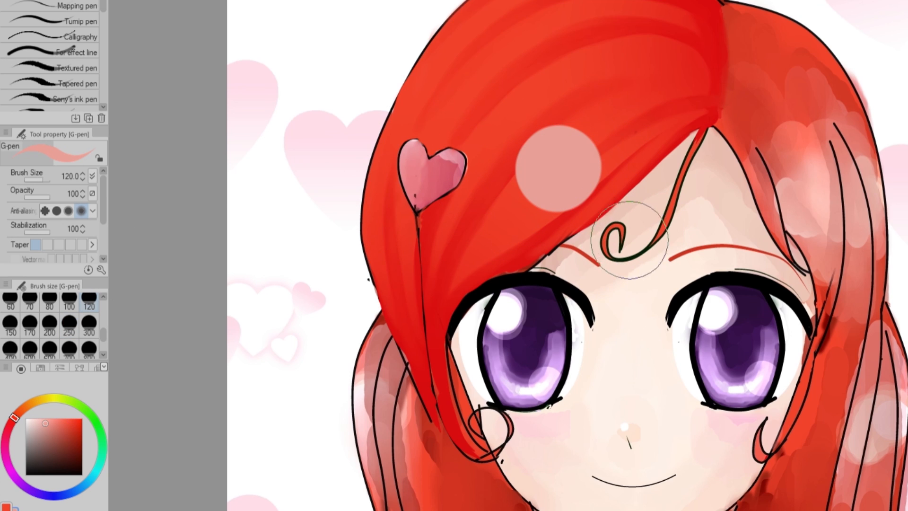
{"action": "left_click", "coordinate": [554, 74], "text": "alt"}
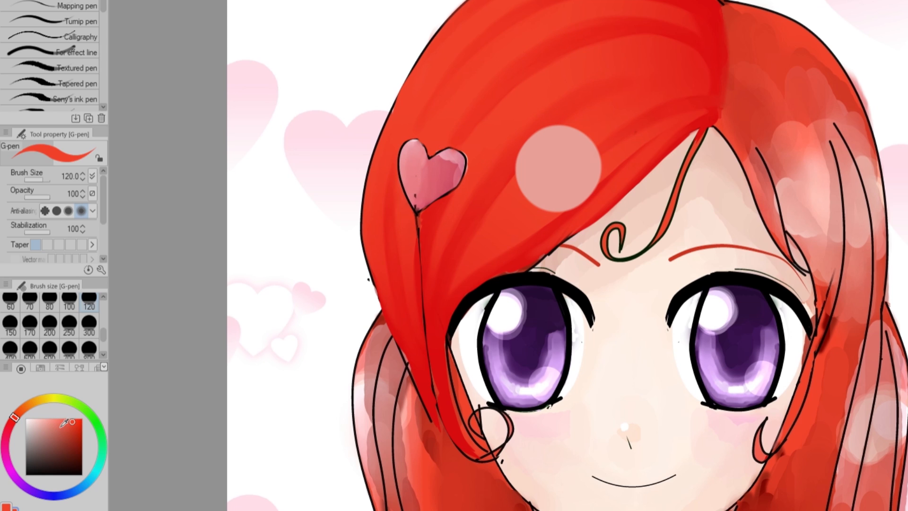
{"action": "left_click_drag", "start_coordinate": [70, 422], "coordinate": [63, 418]}
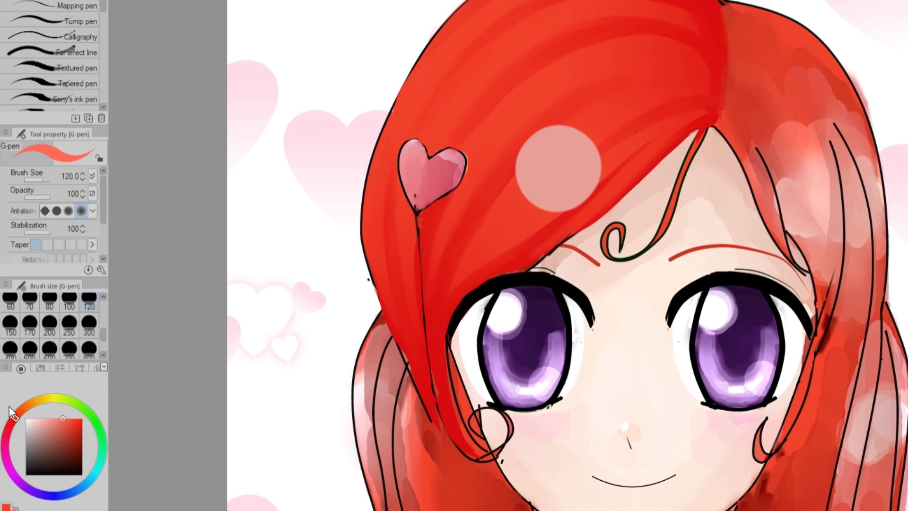
{"action": "left_click", "coordinate": [515, 107]}
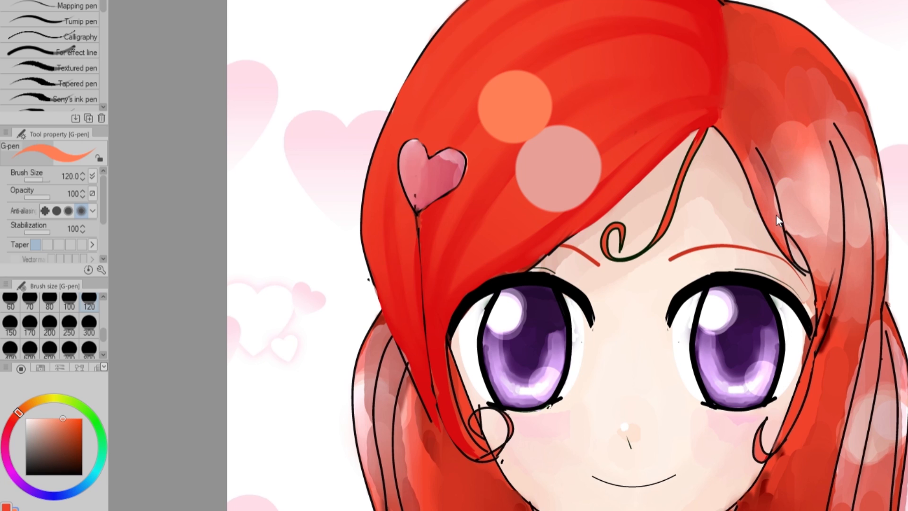
{"action": "key", "text": "ctrl+z"}
{"action": "key", "text": "ctrl+z"}
Set up the Soft airbrush with brush-size starting and ending, and paint the first light orange highlight along the crown's outer edge.
{"action": "left_click", "coordinate": [11, 300]}
{"action": "scroll", "coordinate": [92, 298], "scroll_direction": "up", "scroll_amount": 3}
{"action": "left_click", "coordinate": [49, 326]}
{"action": "key", "text": "b"}
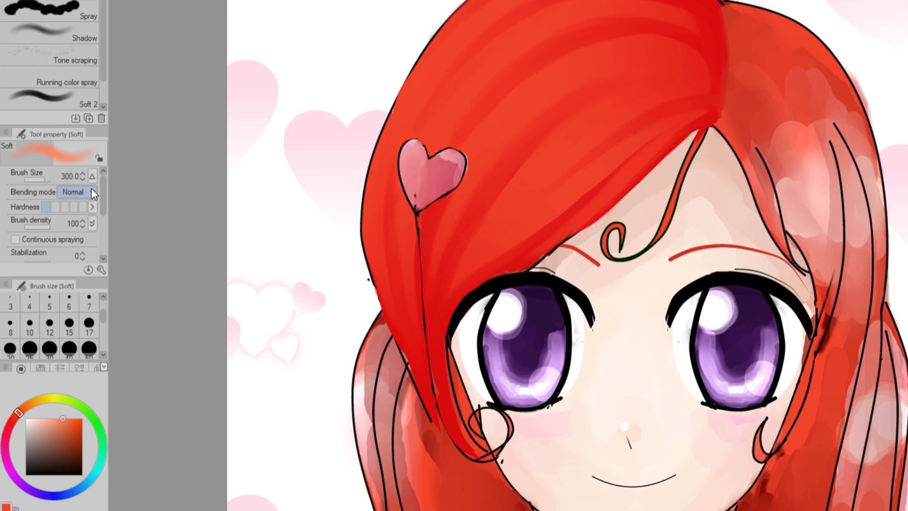
{"action": "scroll", "coordinate": [96, 215], "scroll_direction": "down", "scroll_amount": 3}
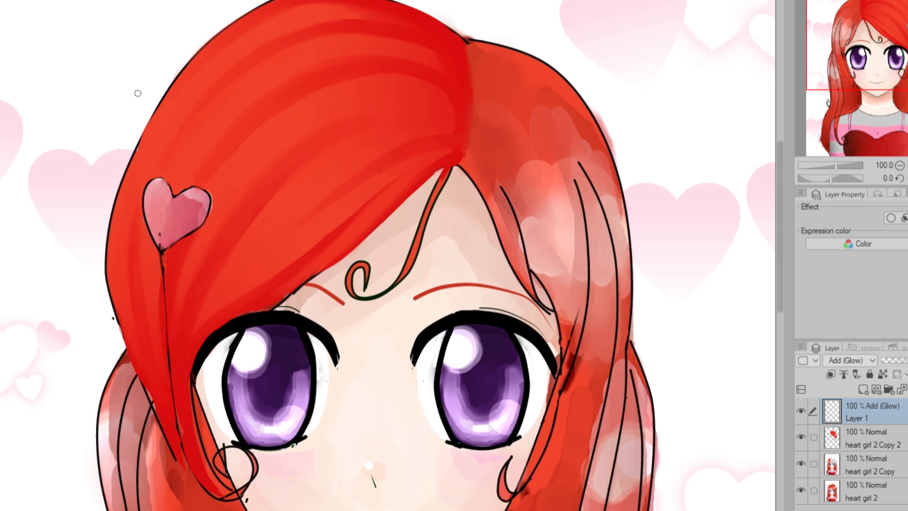
{"action": "left_click_drag", "start_coordinate": [210, 49], "coordinate": [123, 201]}
{"action": "left_click_drag", "start_coordinate": [206, 57], "coordinate": [116, 232]}
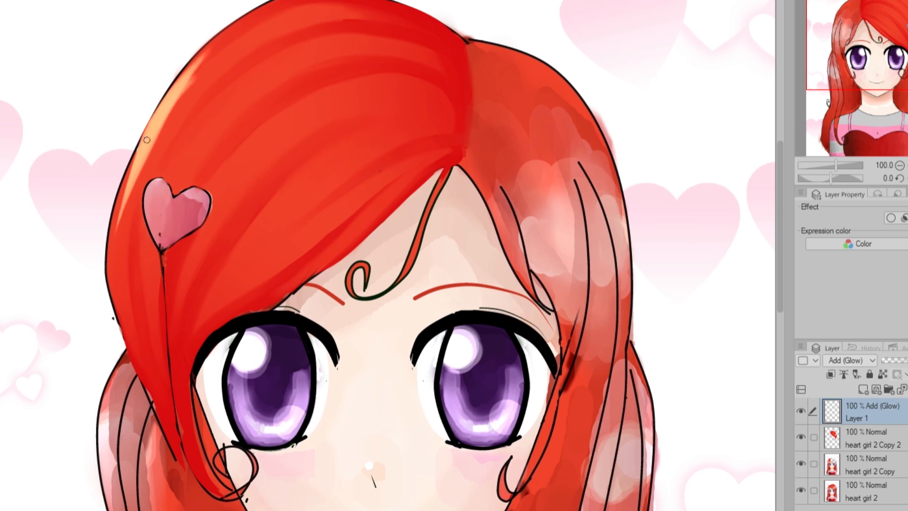
Paint tapered light orange highlight strokes down the outer hair edge and across the bangs above the heart hairpin.
{"action": "left_click_drag", "start_coordinate": [151, 137], "coordinate": [109, 270]}
{"action": "left_click_drag", "start_coordinate": [218, 61], "coordinate": [124, 225]}
{"action": "left_click_drag", "start_coordinate": [277, 30], "coordinate": [137, 218]}
{"action": "left_click_drag", "start_coordinate": [249, 18], "coordinate": [136, 155]}
{"action": "mouse_move", "coordinate": [142, 164]}
{"action": "left_mouse_down"}
{"action": "mouse_move", "coordinate": [113, 269]}
{"action": "mouse_move", "coordinate": [114, 306]}
{"action": "left_mouse_up"}
{"action": "left_click_drag", "start_coordinate": [112, 224], "coordinate": [132, 354]}
{"action": "left_click_drag", "start_coordinate": [283, 48], "coordinate": [156, 181]}
{"action": "mouse_move", "coordinate": [237, 85]}
{"action": "left_mouse_down"}
{"action": "mouse_move", "coordinate": [154, 185]}
{"action": "mouse_move", "coordinate": [174, 167]}
{"action": "left_mouse_up"}
{"action": "mouse_move", "coordinate": [302, 65]}
{"action": "left_mouse_down"}
{"action": "mouse_move", "coordinate": [174, 219]}
{"action": "mouse_move", "coordinate": [186, 183]}
{"action": "left_mouse_up"}
{"action": "left_click_drag", "start_coordinate": [319, 89], "coordinate": [206, 189]}
{"action": "left_click_drag", "start_coordinate": [283, 138], "coordinate": [224, 197]}
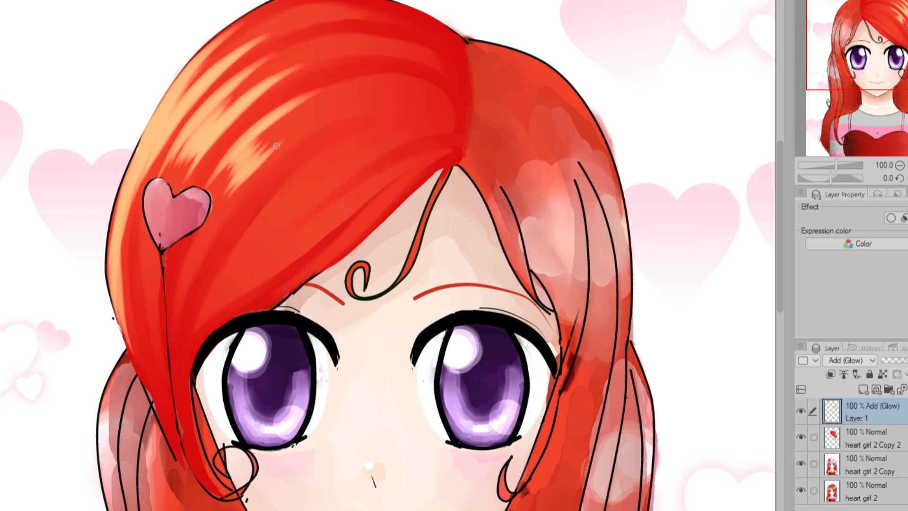
Extend the light orange highlight strands across the middle and lower bangs, from the parting side towards the hairpin.
{"action": "left_click_drag", "start_coordinate": [341, 108], "coordinate": [230, 211]}
{"action": "left_click_drag", "start_coordinate": [288, 150], "coordinate": [237, 201]}
{"action": "left_click_drag", "start_coordinate": [231, 147], "coordinate": [377, 67]}
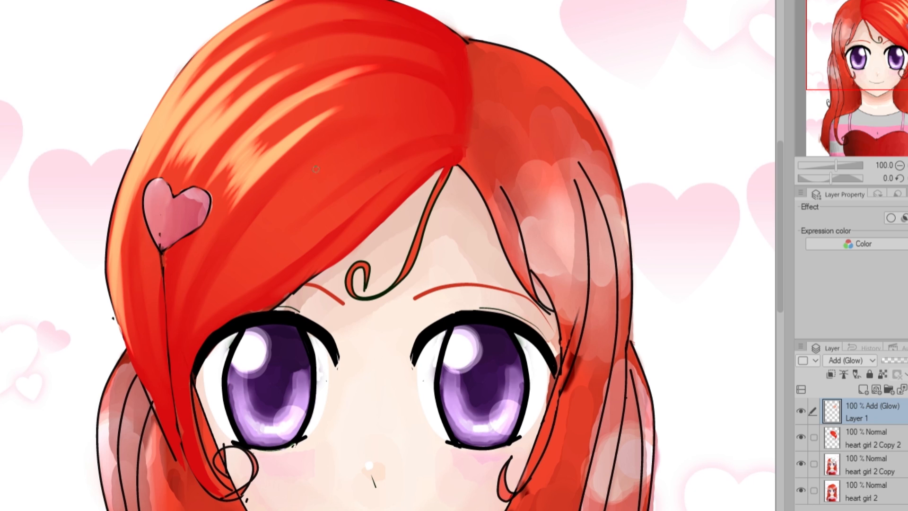
{"action": "left_click_drag", "start_coordinate": [386, 116], "coordinate": [241, 247]}
{"action": "left_click_drag", "start_coordinate": [325, 165], "coordinate": [222, 274]}
{"action": "left_click_drag", "start_coordinate": [340, 182], "coordinate": [262, 250]}
{"action": "left_click_drag", "start_coordinate": [401, 135], "coordinate": [253, 265]}
{"action": "left_click_drag", "start_coordinate": [315, 191], "coordinate": [227, 286]}
{"action": "left_click_drag", "start_coordinate": [294, 203], "coordinate": [188, 314]}
{"action": "left_click_drag", "start_coordinate": [329, 215], "coordinate": [264, 274]}
{"action": "left_click_drag", "start_coordinate": [402, 165], "coordinate": [213, 307]}
Mirror the canvas view and add light orange highlight strands along the lower edge of the bangs.
{"action": "key", "text": "h"}
{"action": "left_click_drag", "start_coordinate": [208, 171], "coordinate": [325, 276]}
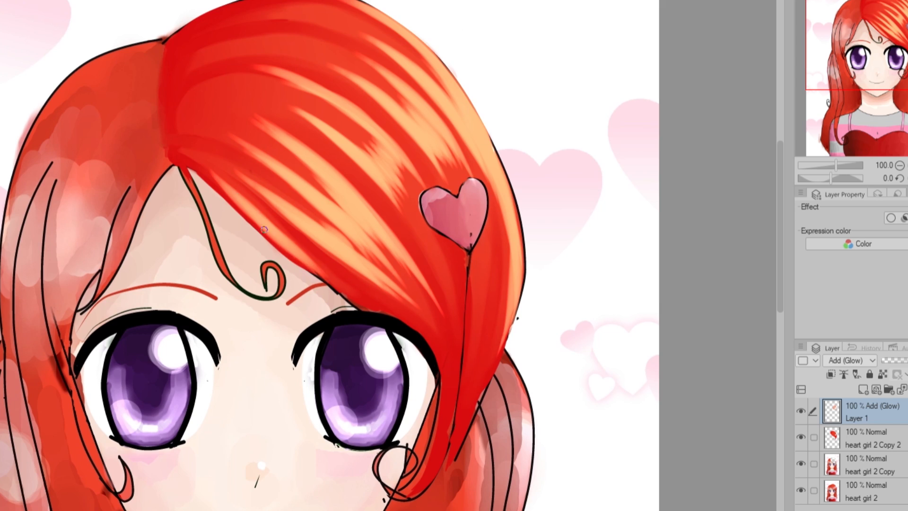
{"action": "left_click_drag", "start_coordinate": [248, 197], "coordinate": [333, 275]}
{"action": "left_click_drag", "start_coordinate": [268, 217], "coordinate": [361, 301]}
{"action": "left_click_drag", "start_coordinate": [268, 212], "coordinate": [326, 267]}
{"action": "mouse_move", "coordinate": [269, 212]}
{"action": "left_mouse_down"}
{"action": "mouse_move", "coordinate": [334, 272]}
{"action": "mouse_move", "coordinate": [331, 241]}
{"action": "left_mouse_up"}
{"action": "left_click_drag", "start_coordinate": [285, 184], "coordinate": [388, 272]}
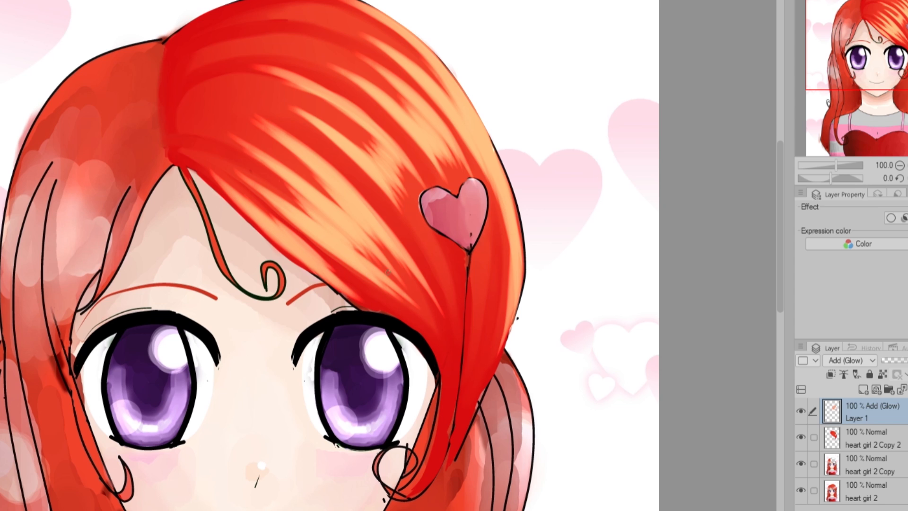
Add fine highlight strands through the middle of the bangs, and undo the trial strokes near the parting.
{"action": "left_click_drag", "start_coordinate": [287, 110], "coordinate": [421, 245]}
{"action": "left_click_drag", "start_coordinate": [253, 70], "coordinate": [385, 151]}
{"action": "left_click_drag", "start_coordinate": [205, 61], "coordinate": [241, 41]}
{"action": "key", "text": "ctrl+z"}
{"action": "key", "text": "ctrl+z"}
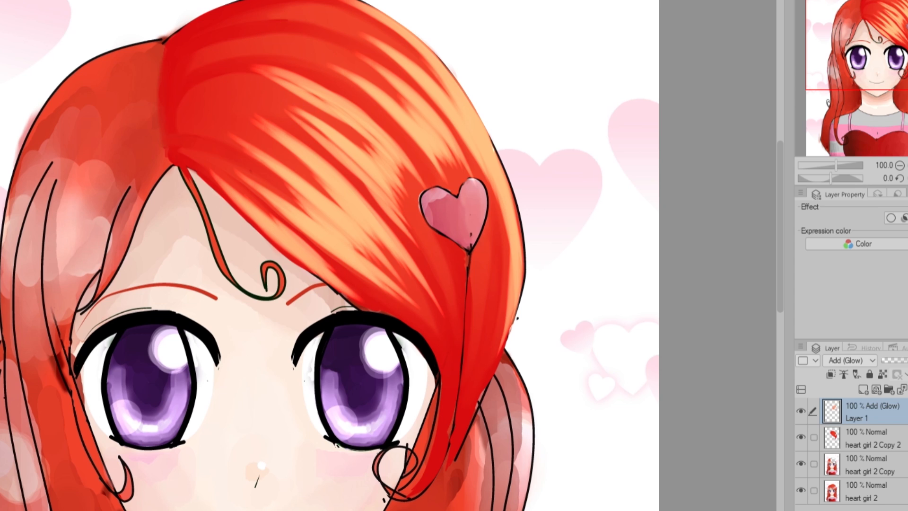
{"action": "left_click_drag", "start_coordinate": [206, 65], "coordinate": [228, 55]}
{"action": "key", "text": "ctrl+z"}
Paint short highlight strokes along the parting, from the crown down to where the bangs begin.
{"action": "left_click_drag", "start_coordinate": [194, 61], "coordinate": [242, 41]}
{"action": "left_click_drag", "start_coordinate": [186, 40], "coordinate": [237, 18]}
{"action": "left_click_drag", "start_coordinate": [184, 36], "coordinate": [261, 3]}
{"action": "left_click_drag", "start_coordinate": [176, 94], "coordinate": [212, 75]}
{"action": "left_click_drag", "start_coordinate": [193, 89], "coordinate": [220, 81]}
{"action": "left_click_drag", "start_coordinate": [177, 111], "coordinate": [215, 107]}
{"action": "left_click_drag", "start_coordinate": [179, 108], "coordinate": [211, 101]}
{"action": "mouse_move", "coordinate": [181, 132]}
{"action": "left_mouse_down"}
{"action": "mouse_move", "coordinate": [210, 123]}
{"action": "mouse_move", "coordinate": [256, 43]}
{"action": "mouse_move", "coordinate": [227, 19]}
{"action": "left_mouse_up"}
Set the Add (Glow) highlight layer to 36% opacity and airbrush a broad soft glow across the bangs on a new layer.
{"action": "mouse_move", "coordinate": [494, 175]}
{"action": "left_mouse_down"}
{"action": "mouse_move", "coordinate": [493, 318]}
{"action": "mouse_move", "coordinate": [414, 381]}
{"action": "mouse_move", "coordinate": [416, 179]}
{"action": "mouse_move", "coordinate": [232, 189]}
{"action": "left_mouse_up"}
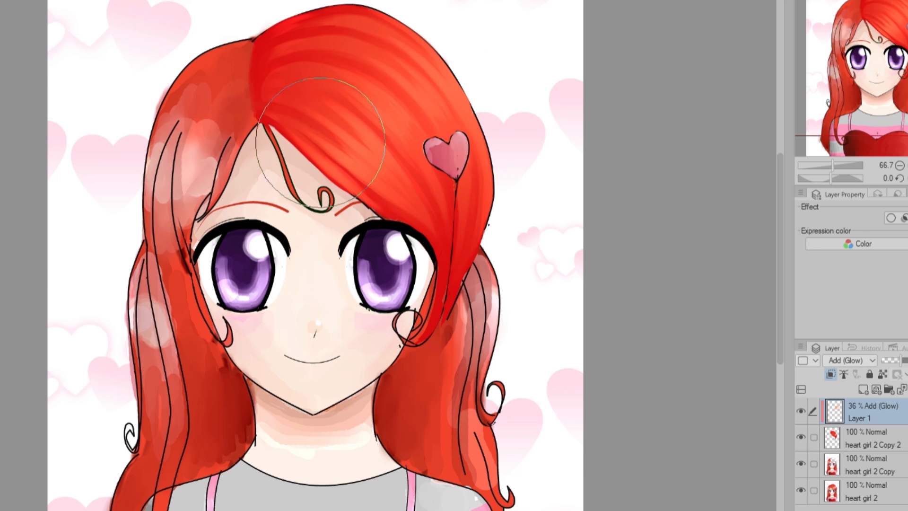
{"action": "left_click", "coordinate": [863, 389]}
{"action": "left_click", "coordinate": [850, 360]}
{"action": "left_click", "coordinate": [844, 150]}
{"action": "left_click_drag", "start_coordinate": [350, 81], "coordinate": [450, 142]}
{"action": "left_click", "coordinate": [892, 359]}
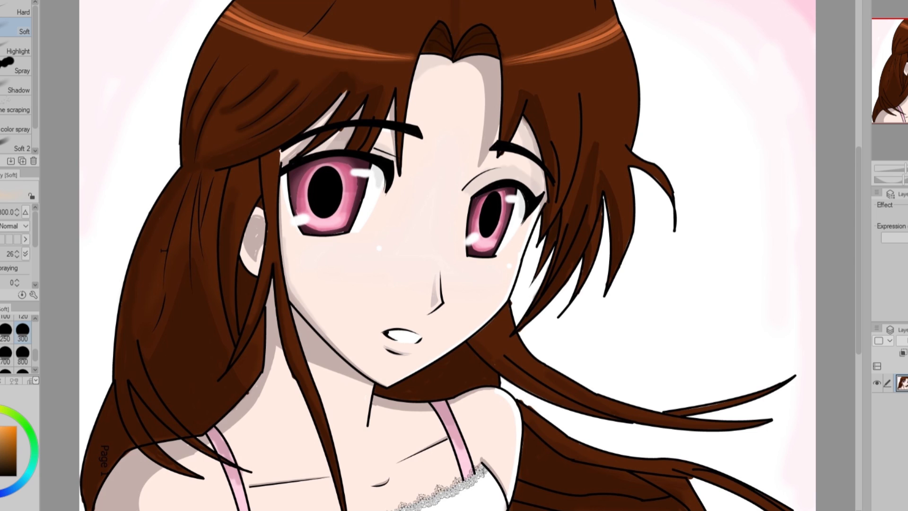
Circle the brown-haired girl's ear in red, clear the circle, and sketch and undo jawline and ear placement guides.
{"action": "key", "text": "p"}
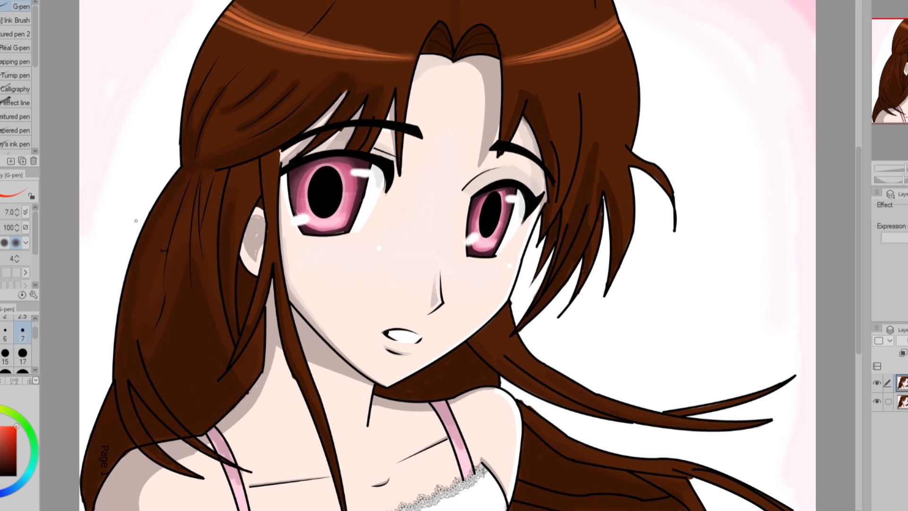
{"action": "mouse_move", "coordinate": [223, 213]}
{"action": "left_mouse_down"}
{"action": "mouse_move", "coordinate": [284, 288]}
{"action": "mouse_move", "coordinate": [298, 203]}
{"action": "mouse_move", "coordinate": [302, 222]}
{"action": "left_mouse_up"}
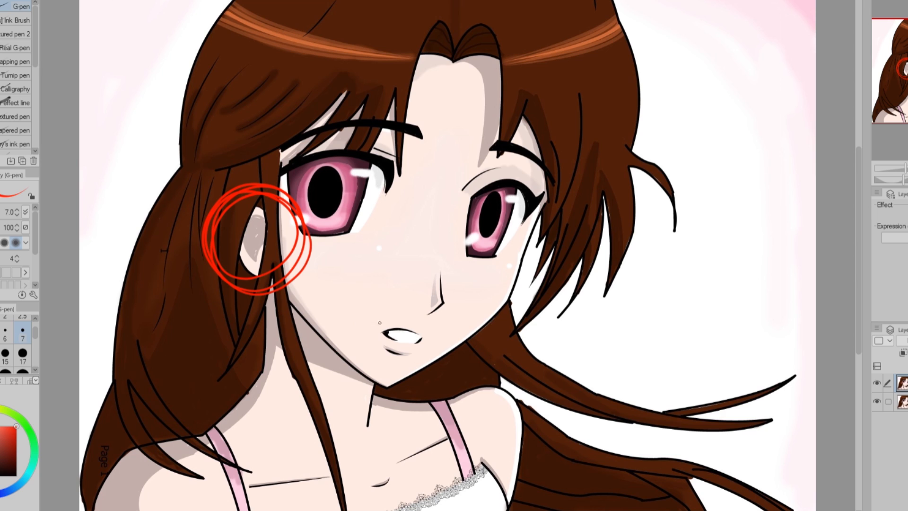
{"action": "key", "text": "Delete"}
{"action": "left_click_drag", "start_coordinate": [262, 248], "coordinate": [331, 345]}
{"action": "mouse_move", "coordinate": [223, 181]}
{"action": "left_mouse_down"}
{"action": "mouse_move", "coordinate": [235, 256]}
{"action": "mouse_move", "coordinate": [263, 262]}
{"action": "left_mouse_up"}
{"action": "key", "text": "ctrl+z"}
{"action": "key", "text": "ctrl+z"}
{"action": "key", "text": "ctrl+z"}
{"action": "key", "text": "ctrl+z"}
{"action": "key", "text": "ctrl+z"}
{"action": "key", "text": "ctrl+z"}
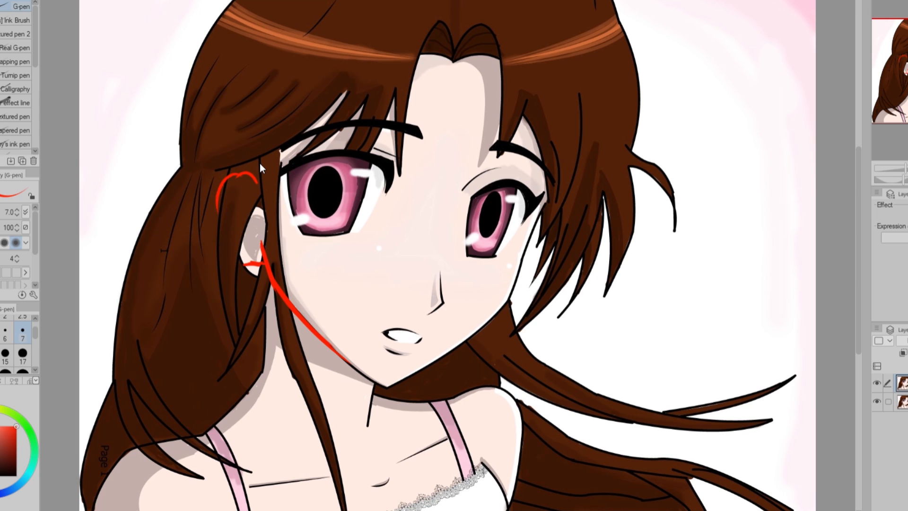
Paint over the exposed ear with the surrounding brown hair colour using brush size 10.
{"action": "left_click", "coordinate": [247, 187], "text": "alt"}
{"action": "key", "text": "bracketright"}
{"action": "key", "text": "bracketright"}
{"action": "key", "text": "bracketright"}
{"action": "key", "text": "bracketright"}
{"action": "key", "text": "bracketright"}
{"action": "mouse_move", "coordinate": [239, 201]}
{"action": "left_mouse_down"}
{"action": "mouse_move", "coordinate": [260, 237]}
{"action": "mouse_move", "coordinate": [256, 277]}
{"action": "mouse_move", "coordinate": [239, 280]}
{"action": "mouse_move", "coordinate": [246, 360]}
{"action": "left_mouse_up"}
{"action": "left_click_drag", "start_coordinate": [264, 279], "coordinate": [265, 316]}
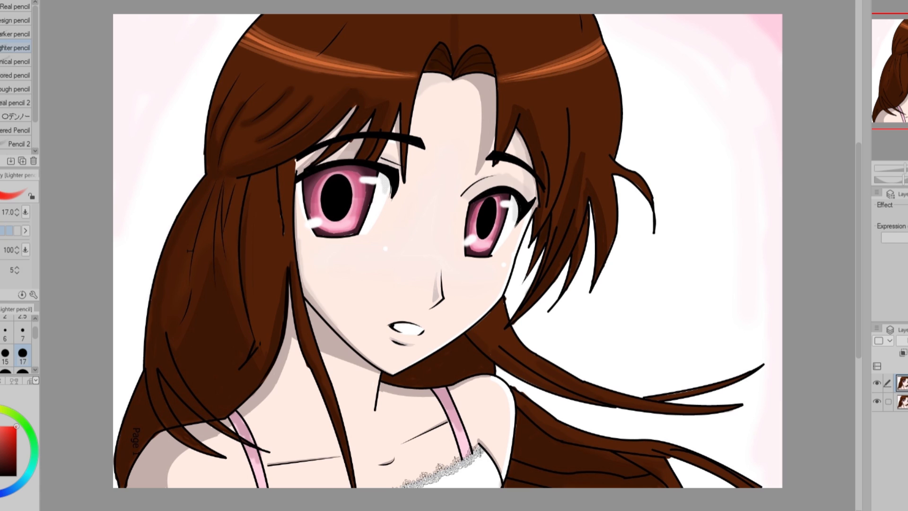
Mark the girl's larger eye with a red circle and undo it.
{"action": "key", "text": "p"}
{"action": "left_click_drag", "start_coordinate": [307, 256], "coordinate": [349, 120]}
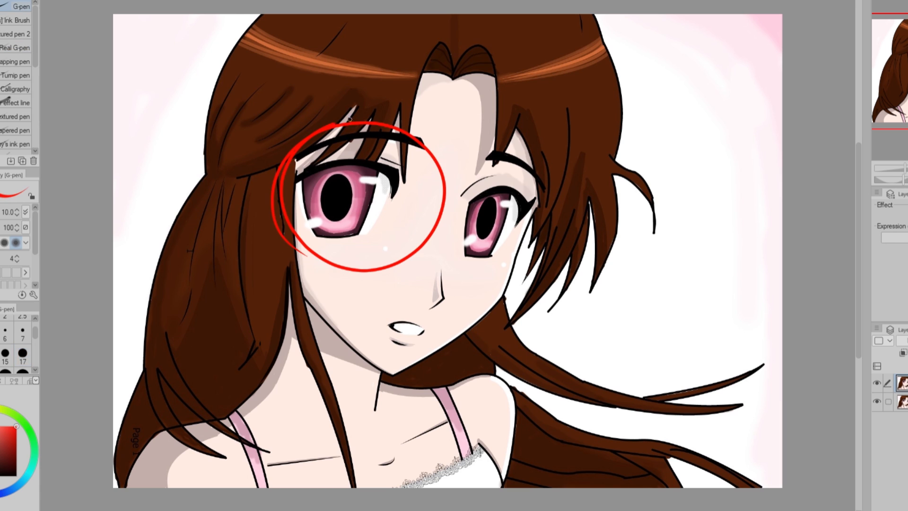
{"action": "key", "text": "ctrl+z"}
Lasso the larger eye, transform it to sit closer to the nose, and deselect it.
{"action": "key", "text": "m"}
{"action": "mouse_move", "coordinate": [410, 175]}
{"action": "left_mouse_down"}
{"action": "mouse_move", "coordinate": [381, 156]}
{"action": "mouse_move", "coordinate": [408, 189]}
{"action": "left_mouse_up"}
{"action": "key", "text": "ctrl+t"}
{"action": "left_click_drag", "start_coordinate": [353, 205], "coordinate": [371, 212]}
{"action": "left_click", "coordinate": [352, 279]}
{"action": "key", "text": "ctrl+d"}
Hide the original layer underneath, and transform the larger eye once more while checking the face in a mirrored view.
{"action": "left_click", "coordinate": [877, 402]}
{"action": "left_click_drag", "start_coordinate": [415, 164], "coordinate": [439, 175]}
{"action": "key", "text": "ctrl+t"}
{"action": "left_click_drag", "start_coordinate": [362, 213], "coordinate": [360, 211]}
{"action": "key", "text": "h"}
{"action": "left_click", "coordinate": [515, 290]}
{"action": "key", "text": "h"}
Paint over the leftover edges around the moved eye with skin and hair colours, restoring the strands beside it.
{"action": "key", "text": "p"}
{"action": "left_click_drag", "start_coordinate": [437, 227], "coordinate": [351, 271]}
{"action": "mouse_move", "coordinate": [314, 239]}
{"action": "left_mouse_down"}
{"action": "mouse_move", "coordinate": [304, 177]}
{"action": "mouse_move", "coordinate": [348, 163]}
{"action": "left_mouse_up"}
{"action": "mouse_move", "coordinate": [396, 159]}
{"action": "left_mouse_down"}
{"action": "mouse_move", "coordinate": [333, 170]}
{"action": "mouse_move", "coordinate": [397, 167]}
{"action": "left_mouse_up"}
{"action": "left_click", "coordinate": [326, 147], "text": "alt"}
{"action": "left_click_drag", "start_coordinate": [336, 149], "coordinate": [307, 176]}
{"action": "left_click_drag", "start_coordinate": [296, 160], "coordinate": [293, 249]}
{"action": "left_click_drag", "start_coordinate": [353, 147], "coordinate": [336, 165]}
{"action": "left_click_drag", "start_coordinate": [403, 150], "coordinate": [401, 172]}
On a new layer, draw red slant guide lines along the shoulders, lower eyes, nose and mouth with brush size 17.
{"action": "left_click", "coordinate": [10, 460]}
{"action": "key", "text": "ctrl+shift+n"}
{"action": "left_click_drag", "start_coordinate": [121, 459], "coordinate": [719, 327]}
{"action": "mouse_move", "coordinate": [273, 246]}
{"action": "left_mouse_down"}
{"action": "mouse_move", "coordinate": [594, 225]}
{"action": "mouse_move", "coordinate": [539, 233]}
{"action": "left_mouse_up"}
{"action": "key", "text": "ctrl+z"}
{"action": "left_click_drag", "start_coordinate": [457, 254], "coordinate": [615, 268]}
{"action": "left_click_drag", "start_coordinate": [360, 320], "coordinate": [487, 338]}
{"action": "left_click_drag", "start_coordinate": [413, 300], "coordinate": [553, 298]}
{"action": "key", "text": "ctrl+z"}
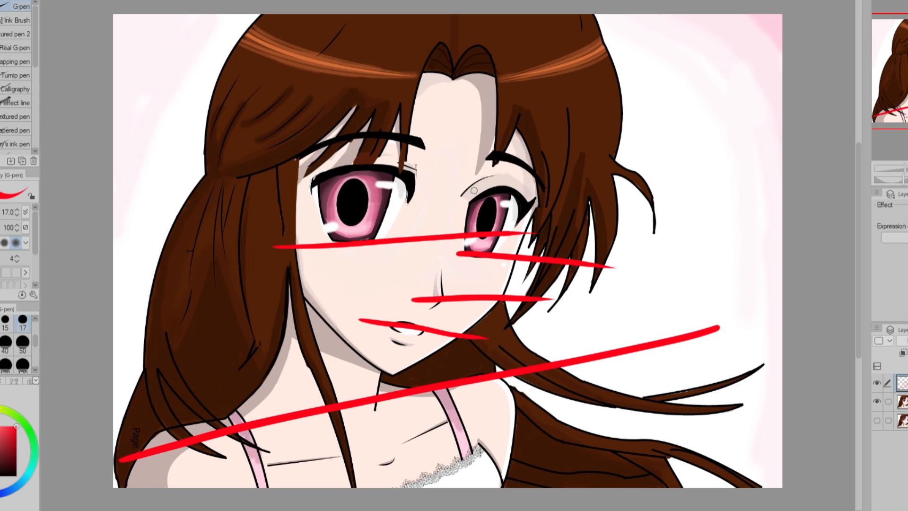
Draw a red guide line across the upper lids of both eyes, redoing the first attempt.
{"action": "left_click_drag", "start_coordinate": [303, 150], "coordinate": [581, 186]}
{"action": "key", "text": "ctrl+z"}
{"action": "left_click_drag", "start_coordinate": [293, 152], "coordinate": [601, 197]}
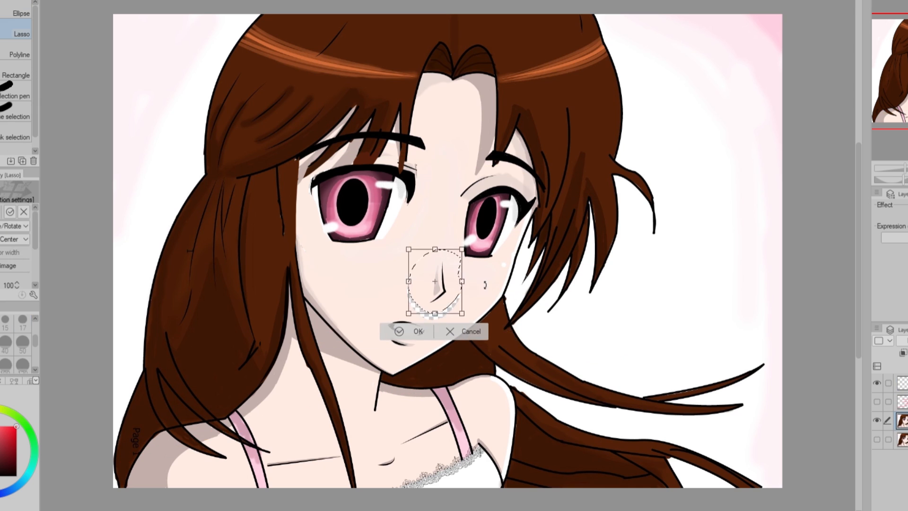
Rotate the nose and mouth to match the face's tilt, and nudge the eye outlines with Liquify.
{"action": "key", "text": "j"}
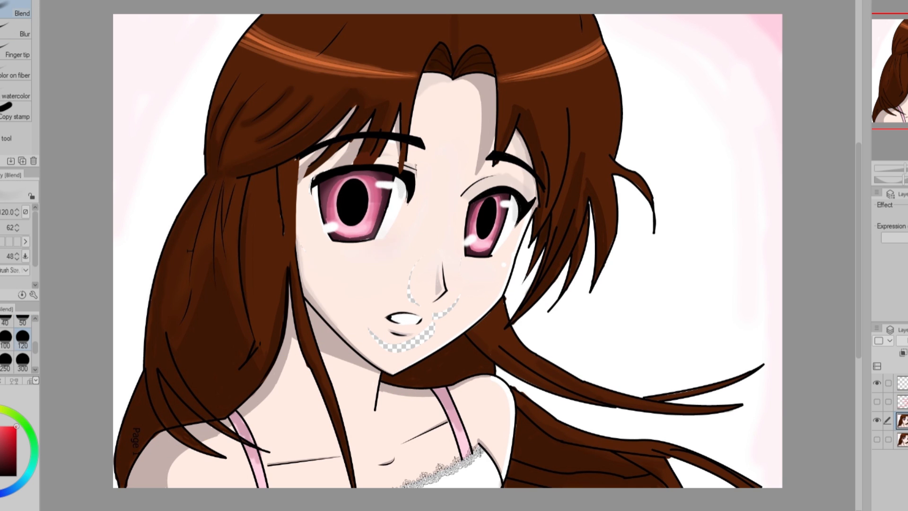
{"action": "key", "text": "j"}
{"action": "left_click_drag", "start_coordinate": [379, 239], "coordinate": [377, 243]}
{"action": "left_click_drag", "start_coordinate": [466, 256], "coordinate": [463, 259]}
{"action": "left_click_drag", "start_coordinate": [487, 214], "coordinate": [483, 210]}
Fill the transparent gaps around the nose and mouth with skin colour and clean up the nose tip.
{"action": "key", "text": "p"}
{"action": "left_click", "coordinate": [424, 265], "text": "alt"}
{"action": "left_click_drag", "start_coordinate": [415, 265], "coordinate": [416, 304]}
{"action": "mouse_move", "coordinate": [458, 298]}
{"action": "left_mouse_down"}
{"action": "mouse_move", "coordinate": [435, 317]}
{"action": "mouse_move", "coordinate": [371, 334]}
{"action": "mouse_move", "coordinate": [432, 299]}
{"action": "left_mouse_up"}
{"action": "left_click", "coordinate": [446, 289], "text": "alt"}
Reduce the pen size, paint out the old eyelid creases, and redraw a thin crease above each eye.
{"action": "key", "text": "bracketleft"}
{"action": "key", "text": "bracketleft"}
{"action": "key", "text": "bracketleft"}
{"action": "key", "text": "bracketleft"}
{"action": "key", "text": "bracketleft"}
{"action": "left_click", "coordinate": [425, 182], "text": "alt"}
{"action": "left_click_drag", "start_coordinate": [419, 172], "coordinate": [406, 163]}
{"action": "left_click_drag", "start_coordinate": [461, 195], "coordinate": [496, 176]}
{"action": "left_click", "coordinate": [473, 192], "text": "alt"}
{"action": "key", "text": "bracketleft"}
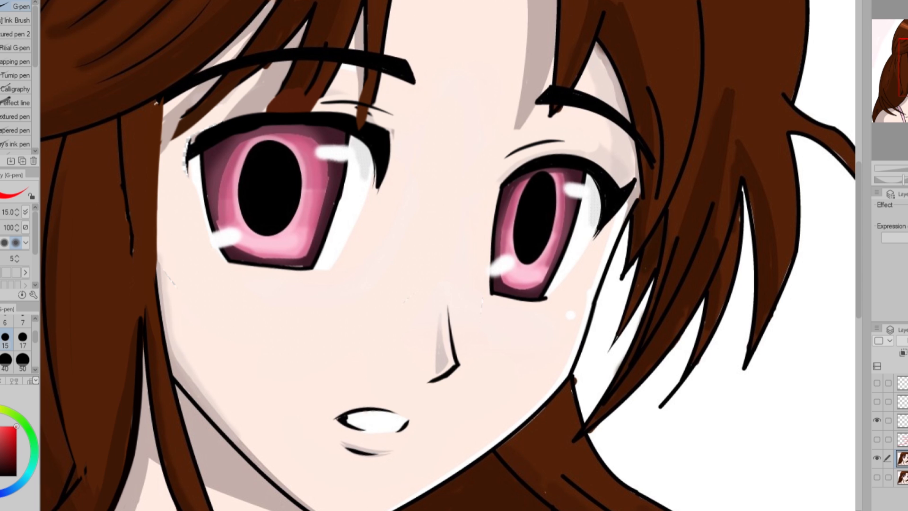
Mark the far eye's pupil with a red arrow, and undo the marks.
{"action": "mouse_move", "coordinate": [546, 292]}
{"action": "left_mouse_down"}
{"action": "mouse_move", "coordinate": [469, 208]}
{"action": "mouse_move", "coordinate": [549, 289]}
{"action": "left_mouse_up"}
{"action": "key", "text": "ctrl+z"}
{"action": "mouse_move", "coordinate": [422, 206]}
{"action": "left_mouse_down"}
{"action": "mouse_move", "coordinate": [524, 196]}
{"action": "mouse_move", "coordinate": [499, 236]}
{"action": "left_mouse_up"}
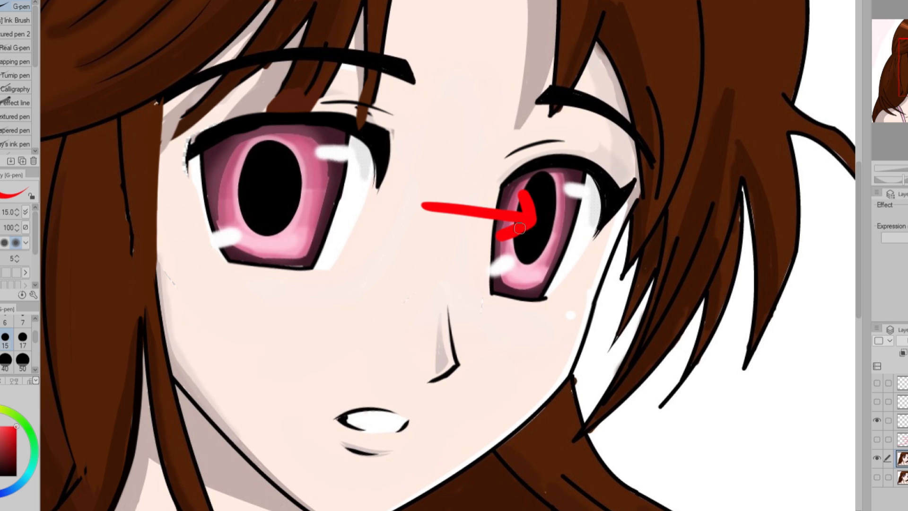
{"action": "key", "text": "ctrl+z"}
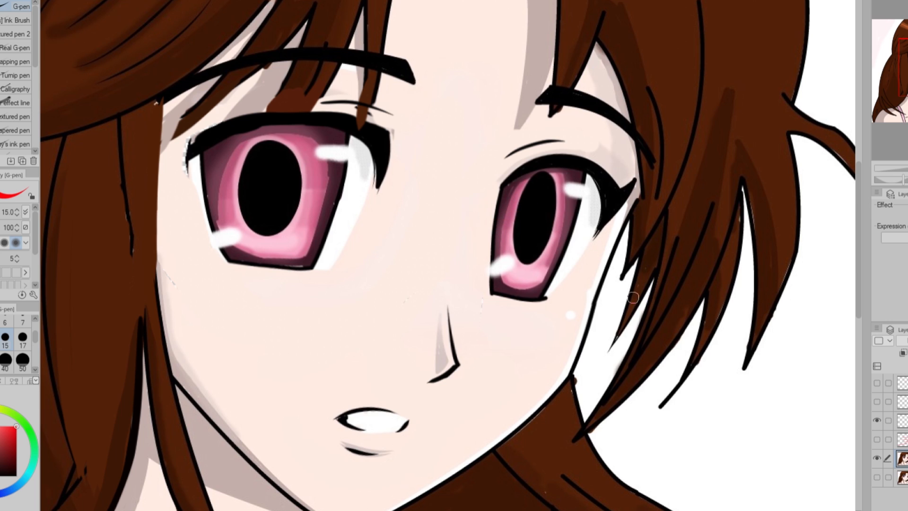
Paint over the far eye's black pupil with light pink at brush size 15.
{"action": "left_click", "coordinate": [527, 274], "text": "alt"}
{"action": "mouse_move", "coordinate": [525, 272]}
{"action": "left_mouse_down"}
{"action": "mouse_move", "coordinate": [522, 201]}
{"action": "mouse_move", "coordinate": [538, 180]}
{"action": "mouse_move", "coordinate": [548, 185]}
{"action": "mouse_move", "coordinate": [546, 227]}
{"action": "mouse_move", "coordinate": [549, 175]}
{"action": "mouse_move", "coordinate": [539, 211]}
{"action": "left_mouse_up"}
{"action": "left_click", "coordinate": [563, 222], "text": "alt"}
{"action": "left_click_drag", "start_coordinate": [556, 180], "coordinate": [543, 267]}
{"action": "mouse_move", "coordinate": [547, 235]}
{"action": "left_mouse_down"}
{"action": "mouse_move", "coordinate": [530, 284]}
{"action": "mouse_move", "coordinate": [527, 268]}
{"action": "mouse_move", "coordinate": [539, 260]}
{"action": "left_mouse_up"}
{"action": "left_click", "coordinate": [534, 243], "text": "alt"}
{"action": "left_click_drag", "start_coordinate": [541, 256], "coordinate": [548, 178]}
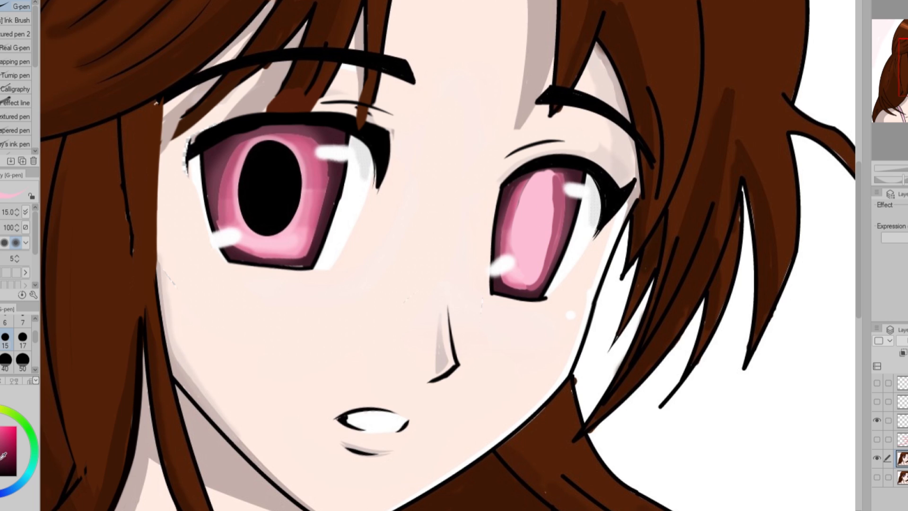
Redraw a narrower black oval pupil in the far eye, and tidy the pink iris around its top.
{"action": "mouse_move", "coordinate": [520, 255]}
{"action": "left_mouse_down"}
{"action": "mouse_move", "coordinate": [532, 194]}
{"action": "mouse_move", "coordinate": [520, 218]}
{"action": "left_mouse_up"}
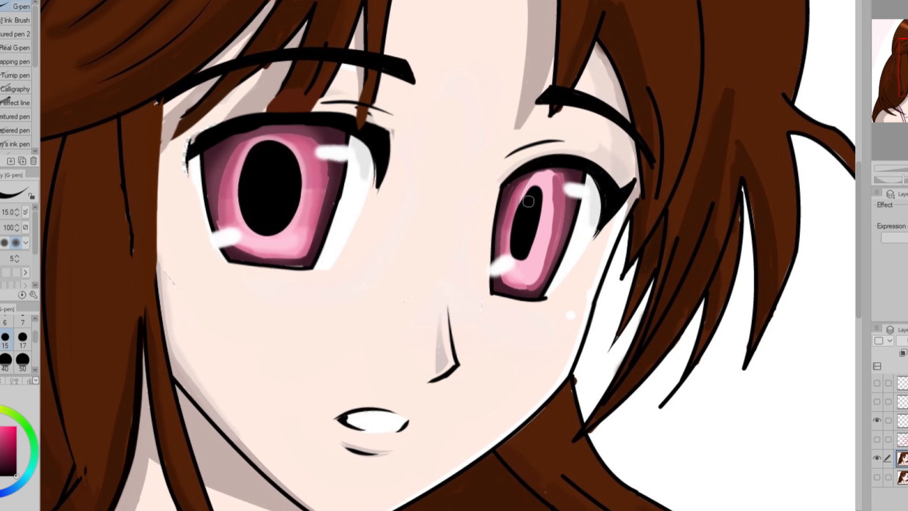
{"action": "key", "text": "ctrl+z"}
{"action": "mouse_move", "coordinate": [516, 249]}
{"action": "left_mouse_down"}
{"action": "mouse_move", "coordinate": [545, 172]}
{"action": "mouse_move", "coordinate": [510, 195]}
{"action": "mouse_move", "coordinate": [550, 176]}
{"action": "left_mouse_up"}
{"action": "left_click", "coordinate": [520, 188], "text": "alt"}
{"action": "left_click", "coordinate": [573, 169], "text": "alt"}
{"action": "key", "text": "ctrl+z"}
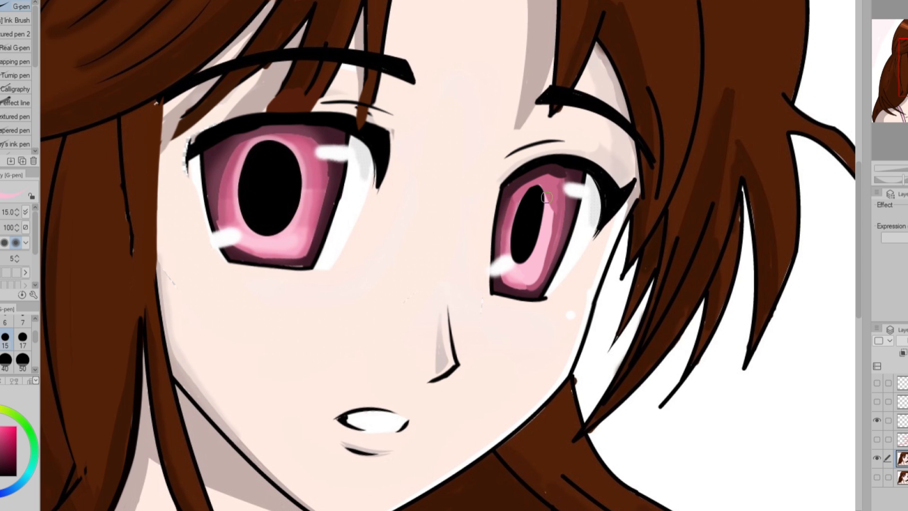
Blend darker pink into the far iris beside the pupil, and repaint the lower white highlights in both eyes.
{"action": "left_click", "coordinate": [551, 250], "text": "alt"}
{"action": "left_click_drag", "start_coordinate": [541, 270], "coordinate": [538, 273]}
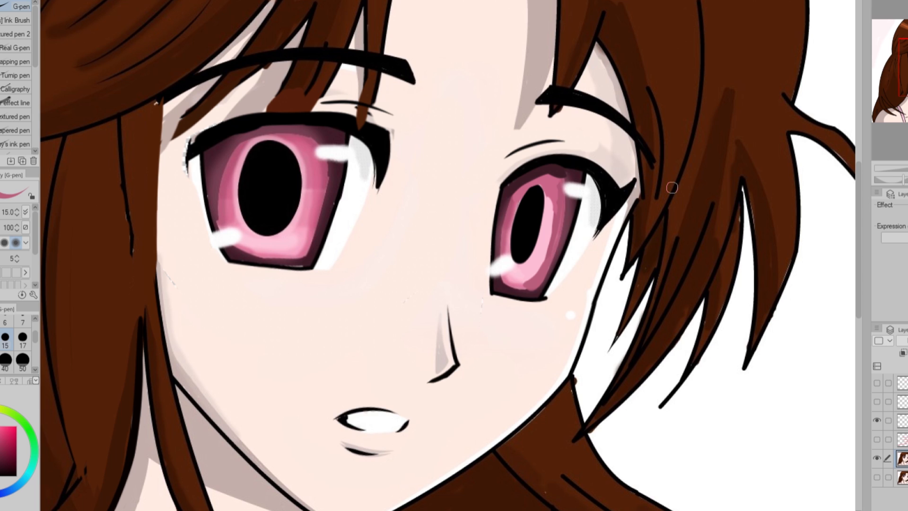
{"action": "left_click", "coordinate": [501, 266], "text": "alt"}
{"action": "left_click_drag", "start_coordinate": [503, 265], "coordinate": [514, 257]}
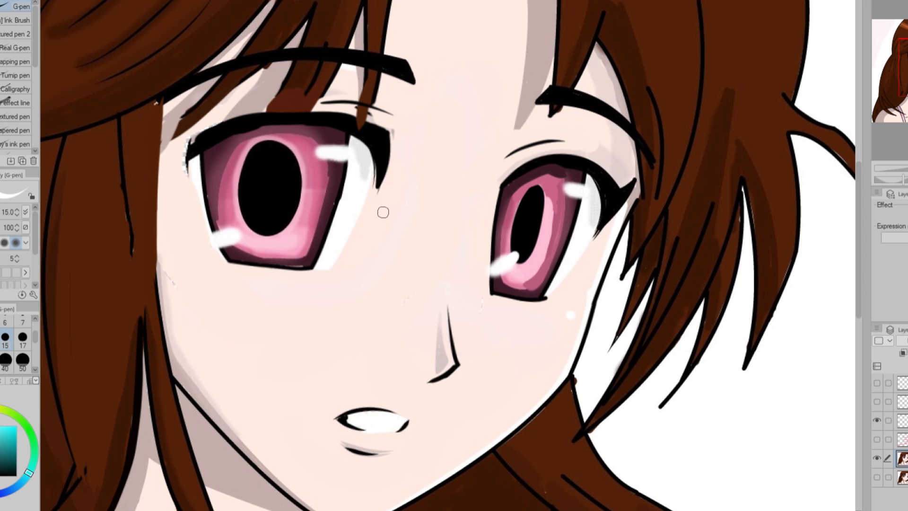
{"action": "left_click_drag", "start_coordinate": [245, 227], "coordinate": [228, 235]}
Push the hair outline inward around the head with Liquify, and toggle the edited layer to compare it with the original.
{"action": "key", "text": "ctrl+0"}
{"action": "key", "text": "j"}
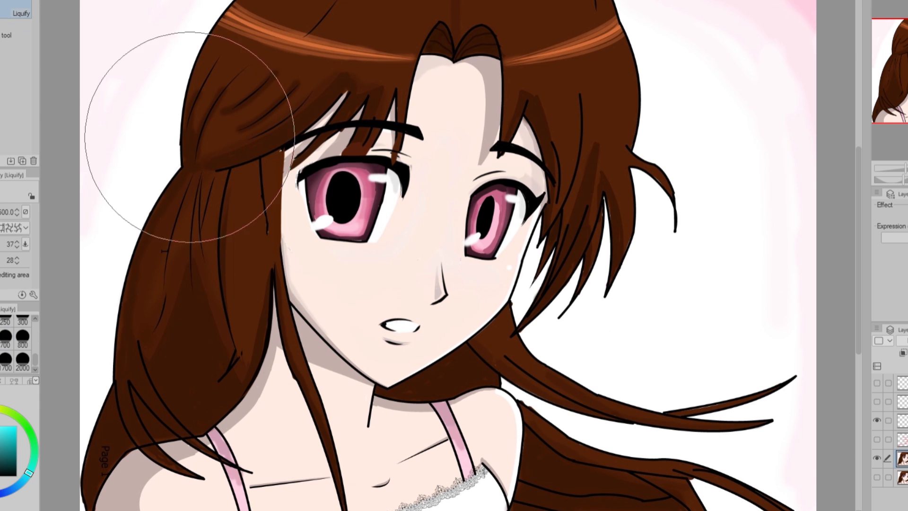
{"action": "key", "text": "ctrl+minus"}
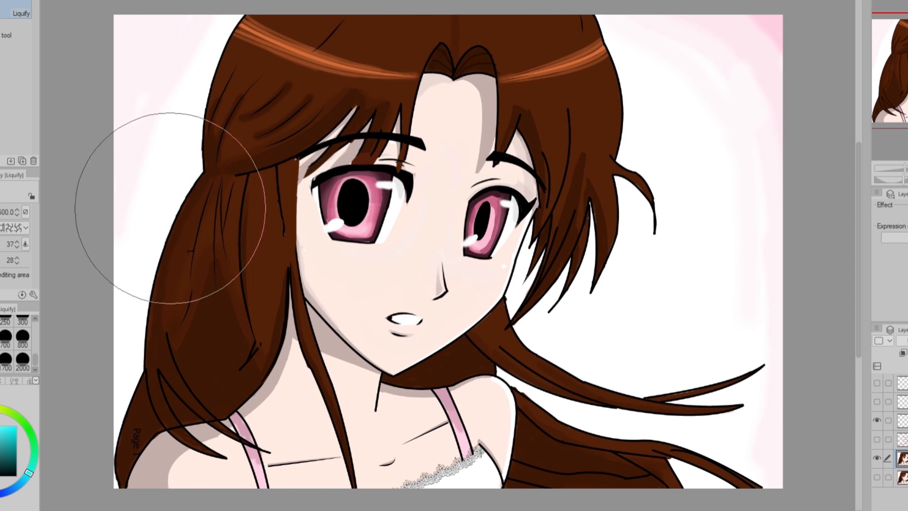
{"action": "left_click_drag", "start_coordinate": [859, 174], "coordinate": [859, 128]}
{"action": "left_click_drag", "start_coordinate": [620, 66], "coordinate": [606, 75]}
{"action": "left_click_drag", "start_coordinate": [665, 222], "coordinate": [661, 227]}
{"action": "key", "text": "ctrl+0"}
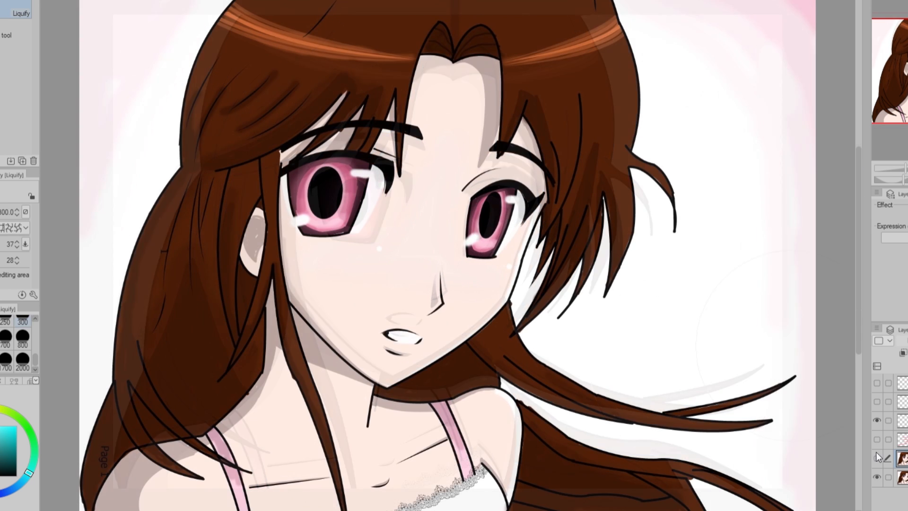
{"action": "left_click", "coordinate": [877, 453]}
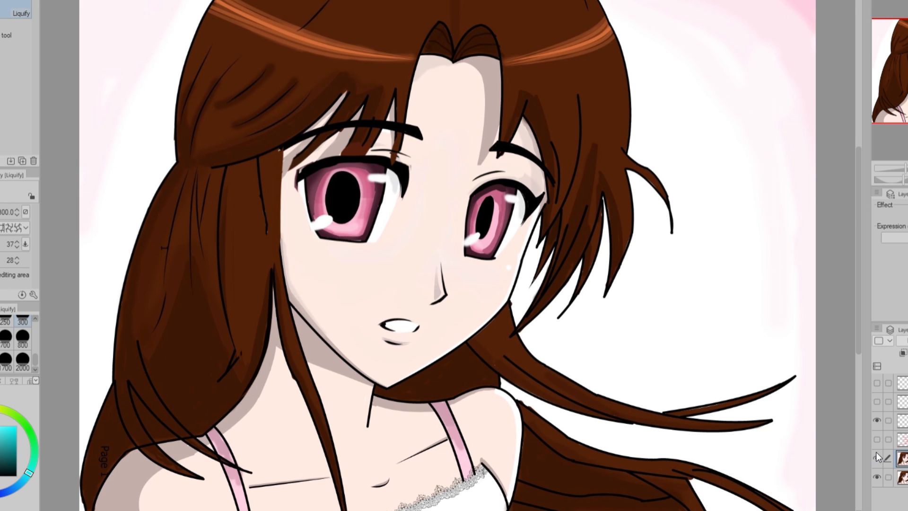
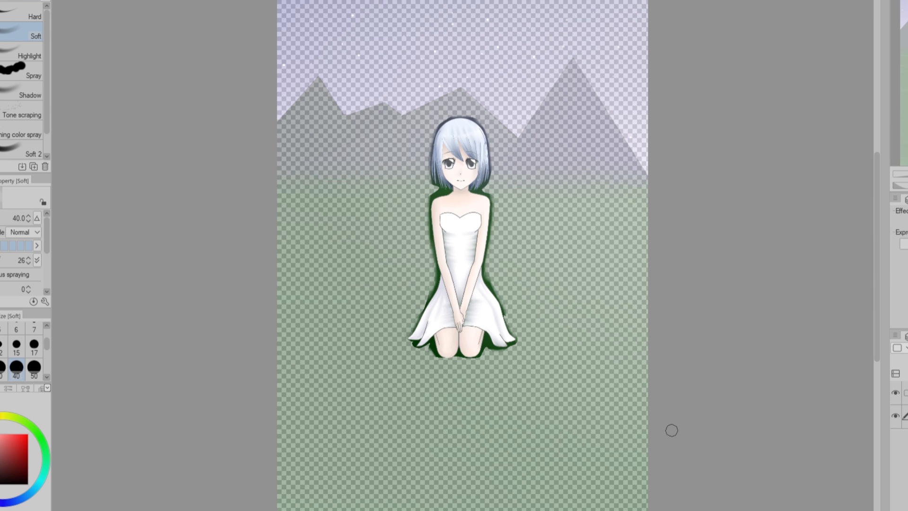
{"action": "left_click", "coordinate": [5, 468]}
{"action": "left_click_drag", "start_coordinate": [47, 344], "coordinate": [47, 365]}
{"action": "left_click_drag", "start_coordinate": [294, 454], "coordinate": [634, 455]}
{"action": "key", "text": "ctrl+z"}
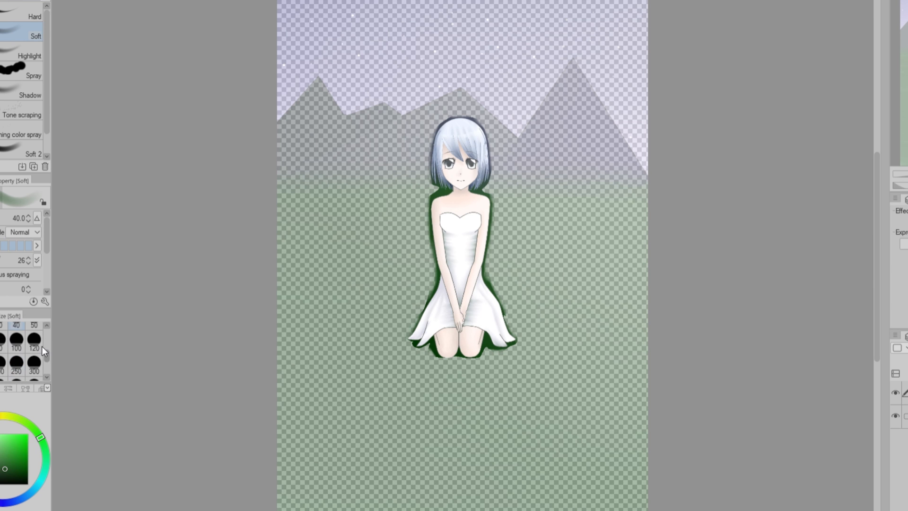
Try brushing and softening a first background of hazy mountains and pale green ground behind the kneeling girl.
{"action": "mouse_move", "coordinate": [294, 473]}
{"action": "left_mouse_down"}
{"action": "mouse_move", "coordinate": [666, 186]}
{"action": "mouse_move", "coordinate": [634, 29]}
{"action": "left_mouse_up"}
{"action": "left_click", "coordinate": [34, 368]}
{"action": "scroll", "coordinate": [463, 257], "scroll_direction": "down", "scroll_amount": 1}
{"action": "scroll", "coordinate": [463, 258], "scroll_direction": "down", "scroll_amount": 2}
{"action": "left_click", "coordinate": [34, 346]}
{"action": "key", "text": "c"}
{"action": "mouse_move", "coordinate": [350, 94]}
{"action": "left_mouse_down"}
{"action": "mouse_move", "coordinate": [578, 91]}
{"action": "mouse_move", "coordinate": [350, 190]}
{"action": "left_mouse_up"}
{"action": "key", "text": "c"}
{"action": "left_click_drag", "start_coordinate": [374, 284], "coordinate": [568, 255]}
Hide the old background layers and move the kneeling girl lower on the canvas.
{"action": "key", "text": "ctrl+plus"}
{"action": "left_click", "coordinate": [896, 440]}
{"action": "left_click", "coordinate": [896, 463]}
{"action": "key", "text": "k"}
{"action": "left_click_drag", "start_coordinate": [608, 216], "coordinate": [610, 293]}
Paint dark green ground across the lower part of the canvas behind the girl.
{"action": "key", "text": "b"}
{"action": "mouse_move", "coordinate": [294, 473]}
{"action": "left_mouse_down"}
{"action": "mouse_move", "coordinate": [374, 455]}
{"action": "mouse_move", "coordinate": [564, 470]}
{"action": "mouse_move", "coordinate": [624, 454]}
{"action": "left_mouse_up"}
{"action": "key", "text": "ctrl+z"}
{"action": "left_click", "coordinate": [22, 473]}
{"action": "left_click_drag", "start_coordinate": [276, 448], "coordinate": [624, 440]}
Shape the dark green ground into a rounded hill by erasing both of its upper slopes with a smaller brush.
{"action": "key", "text": "c"}
{"action": "key", "text": "bracketleft"}
{"action": "key", "text": "bracketleft"}
{"action": "key", "text": "bracketleft"}
{"action": "key", "text": "bracketleft"}
{"action": "left_click_drag", "start_coordinate": [501, 353], "coordinate": [645, 400]}
{"action": "left_click_drag", "start_coordinate": [419, 352], "coordinate": [255, 379]}
{"action": "key", "text": "c"}
{"action": "left_click_drag", "start_coordinate": [648, 429], "coordinate": [627, 421]}
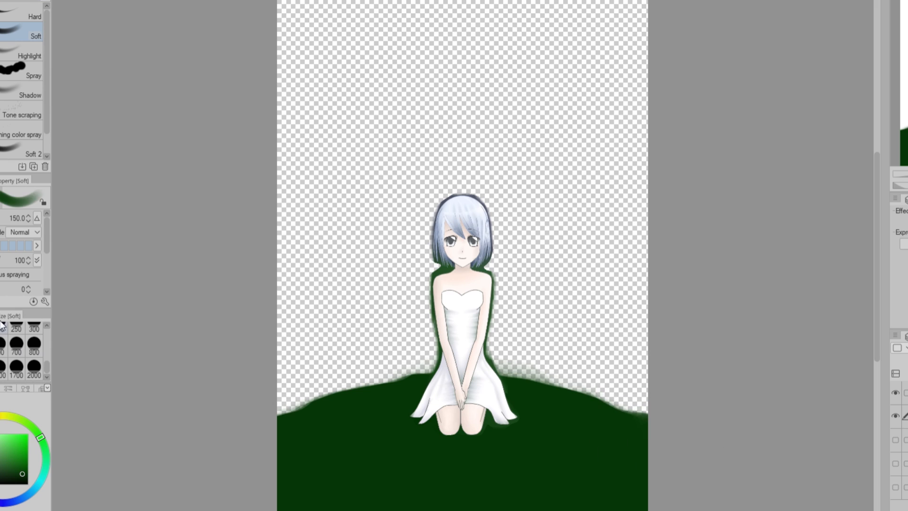
Draw a few tall dark green grass blades along the hill's ridge to one side of the girl.
{"action": "key", "text": "p"}
{"action": "left_click_drag", "start_coordinate": [377, 384], "coordinate": [380, 356]}
{"action": "left_click_drag", "start_coordinate": [412, 375], "coordinate": [419, 351]}
{"action": "left_click_drag", "start_coordinate": [329, 394], "coordinate": [333, 347]}
{"action": "left_click_drag", "start_coordinate": [301, 408], "coordinate": [288, 372]}
Paint dark green grass and small plants along the hill's ridge on both sides of the girl with a larger vegetation brush.
{"action": "key", "text": "b"}
{"action": "key", "text": "bracketright"}
{"action": "key", "text": "bracketright"}
{"action": "key", "text": "bracketright"}
{"action": "key", "text": "bracketright"}
{"action": "left_click", "coordinate": [27, 152]}
{"action": "left_click_drag", "start_coordinate": [280, 410], "coordinate": [426, 374]}
{"action": "mouse_move", "coordinate": [502, 374]}
{"action": "left_mouse_down"}
{"action": "mouse_move", "coordinate": [646, 413]}
{"action": "mouse_move", "coordinate": [537, 377]}
{"action": "left_mouse_up"}
{"action": "left_click_drag", "start_coordinate": [591, 395], "coordinate": [645, 411]}
{"action": "left_click", "coordinate": [285, 409]}
On a new layer, paint black foliage around the lower corners and foreground of the hill, and blur it.
{"action": "scroll", "coordinate": [131, 162], "scroll_direction": "down", "scroll_amount": 1}
{"action": "key", "text": "ctrl+shift+n"}
{"action": "left_click", "coordinate": [30, 69]}
{"action": "left_click", "coordinate": [28, 484]}
{"action": "mouse_move", "coordinate": [577, 473]}
{"action": "left_mouse_down"}
{"action": "mouse_move", "coordinate": [610, 450]}
{"action": "mouse_move", "coordinate": [636, 393]}
{"action": "left_mouse_up"}
{"action": "mouse_move", "coordinate": [364, 469]}
{"action": "left_mouse_down"}
{"action": "mouse_move", "coordinate": [343, 499]}
{"action": "mouse_move", "coordinate": [303, 387]}
{"action": "left_mouse_up"}
{"action": "left_click_drag", "start_coordinate": [369, 482], "coordinate": [497, 497]}
{"action": "left_click_drag", "start_coordinate": [424, 10], "coordinate": [407, 9]}
{"action": "left_click", "coordinate": [651, 13]}
{"action": "scroll", "coordinate": [462, 256], "scroll_direction": "up", "scroll_amount": 1}
{"action": "key", "text": "alt+Delete"}
{"action": "key", "text": "ctrl+z"}
Paint a light purple sky with the Soft brush at size 2000, and lighten it toward the horizon at size 800.
{"action": "left_click", "coordinate": [1, 503]}
{"action": "key", "text": "b"}
{"action": "left_click", "coordinate": [895, 464]}
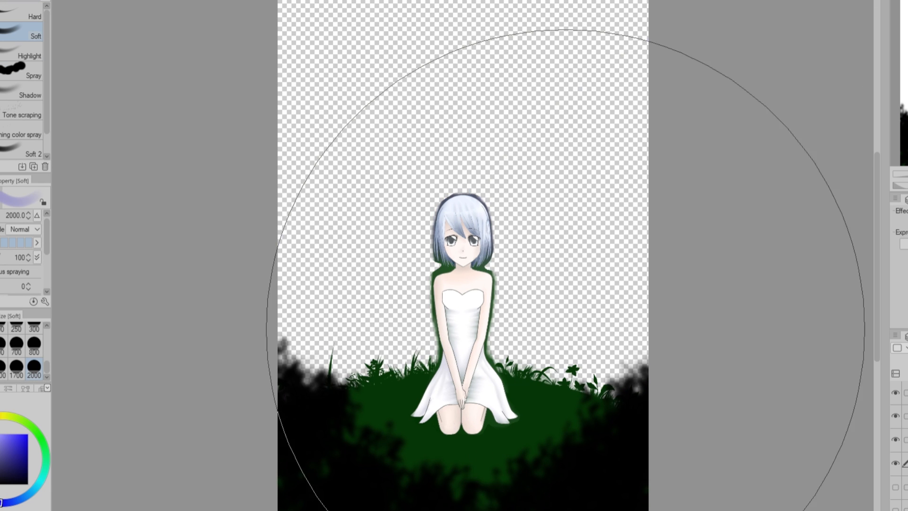
{"action": "left_click_drag", "start_coordinate": [567, 328], "coordinate": [359, 142]}
{"action": "scroll", "coordinate": [462, 256], "scroll_direction": "up", "scroll_amount": 2}
{"action": "left_click", "coordinate": [34, 343]}
{"action": "scroll", "coordinate": [463, 255], "scroll_direction": "down", "scroll_amount": 2}
{"action": "mouse_move", "coordinate": [236, 303]}
{"action": "left_mouse_down"}
{"action": "mouse_move", "coordinate": [864, 302]}
{"action": "mouse_move", "coordinate": [232, 211]}
{"action": "mouse_move", "coordinate": [766, 304]}
{"action": "left_mouse_up"}
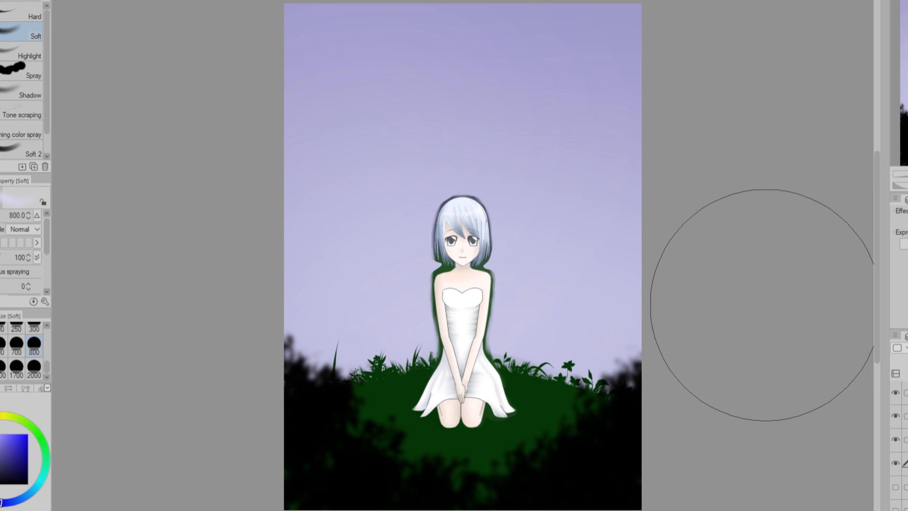
Paint dark green Grass B at size 120 over the girl's knees and dress hem.
{"action": "left_click", "coordinate": [906, 393]}
{"action": "left_click", "coordinate": [473, 440], "text": "alt"}
{"action": "key", "text": "b"}
{"action": "left_click_drag", "start_coordinate": [473, 423], "coordinate": [407, 421]}
{"action": "key", "text": "ctrl+z"}
{"action": "left_click", "coordinate": [29, 124]}
{"action": "mouse_move", "coordinate": [541, 409]}
{"action": "left_mouse_down"}
{"action": "mouse_move", "coordinate": [462, 418]}
{"action": "mouse_move", "coordinate": [485, 416]}
{"action": "left_mouse_up"}
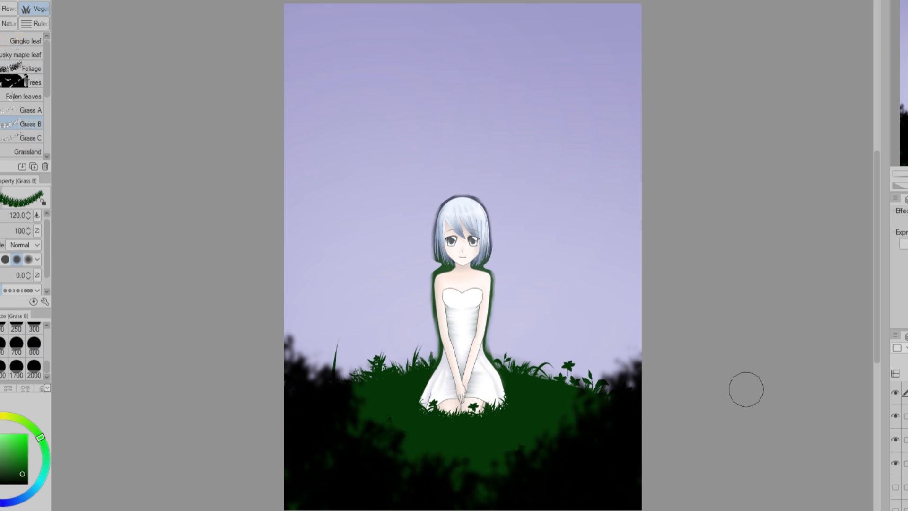
On a new layer, draw a jagged purple mountain outline on both sides of the girl with the [AA] Ink Brush at size 30.
{"action": "left_click", "coordinate": [905, 463]}
{"action": "key", "text": "ctrl+shift+n"}
{"action": "key", "text": "p"}
{"action": "left_click_drag", "start_coordinate": [279, 256], "coordinate": [347, 199]}
{"action": "key", "text": "ctrl+z"}
{"action": "left_click", "coordinate": [26, 25]}
{"action": "left_click_drag", "start_coordinate": [279, 226], "coordinate": [432, 231]}
{"action": "key", "text": "ctrl+z"}
{"action": "mouse_move", "coordinate": [284, 202]}
{"action": "left_mouse_down"}
{"action": "mouse_move", "coordinate": [357, 201]}
{"action": "mouse_move", "coordinate": [433, 239]}
{"action": "left_mouse_up"}
{"action": "left_click_drag", "start_coordinate": [494, 247], "coordinate": [627, 245]}
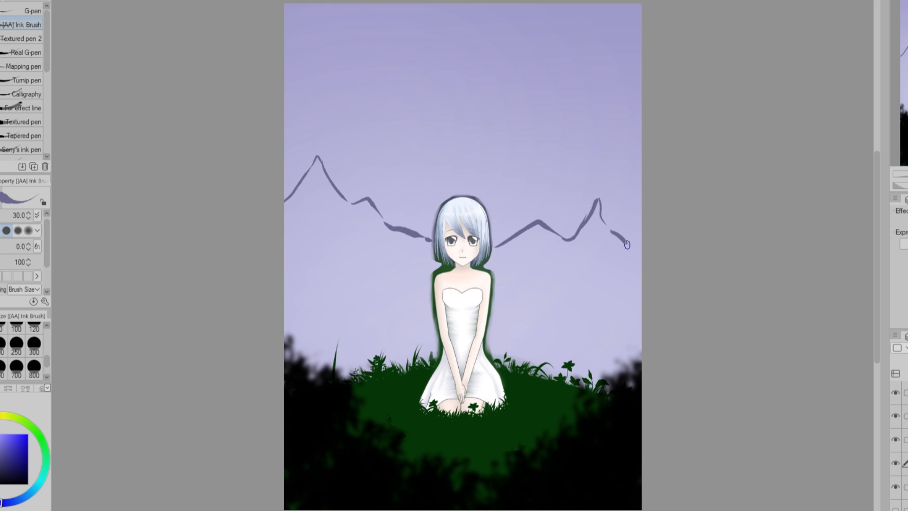
Fill the area below the mountain outline with purple using brush size 80, and add a steep slope at the far edge.
{"action": "key", "text": "g"}
{"action": "left_click", "coordinate": [360, 289]}
{"action": "left_click", "coordinate": [316, 194]}
{"action": "left_click", "coordinate": [563, 288]}
{"action": "key", "text": "p"}
{"action": "left_click", "coordinate": [4, 327]}
{"action": "left_click_drag", "start_coordinate": [604, 210], "coordinate": [628, 243]}
{"action": "mouse_move", "coordinate": [639, 337]}
{"action": "left_mouse_down"}
{"action": "mouse_move", "coordinate": [592, 378]}
{"action": "mouse_move", "coordinate": [432, 327]}
{"action": "mouse_move", "coordinate": [303, 378]}
{"action": "left_mouse_up"}
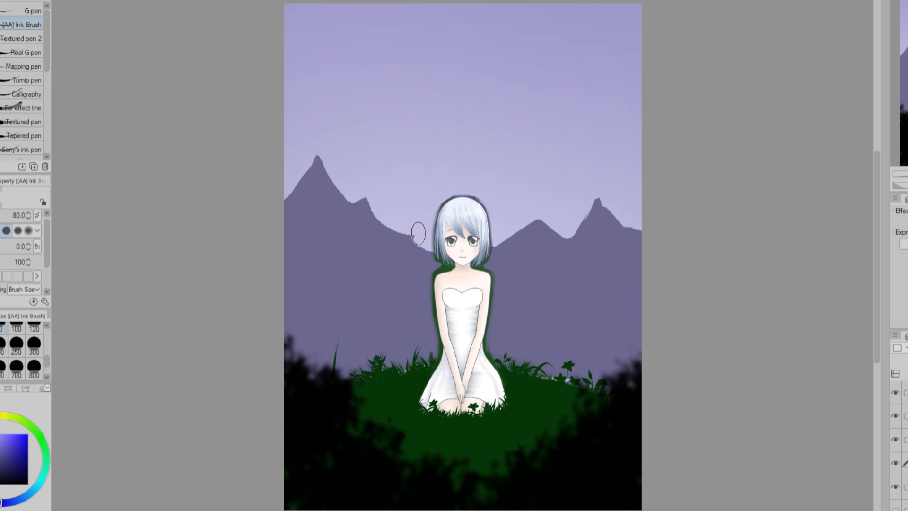
{"action": "left_click_drag", "start_coordinate": [612, 229], "coordinate": [644, 167]}
{"action": "left_click_drag", "start_coordinate": [504, 251], "coordinate": [539, 231]}
Fade the mountains to pale lilac toward their base with the Soft brush at size 800.
{"action": "key", "text": "b"}
{"action": "mouse_move", "coordinate": [265, 407]}
{"action": "left_mouse_down"}
{"action": "mouse_move", "coordinate": [704, 439]}
{"action": "mouse_move", "coordinate": [196, 359]}
{"action": "mouse_move", "coordinate": [722, 296]}
{"action": "left_mouse_up"}
{"action": "left_click_drag", "start_coordinate": [734, 220], "coordinate": [265, 212]}
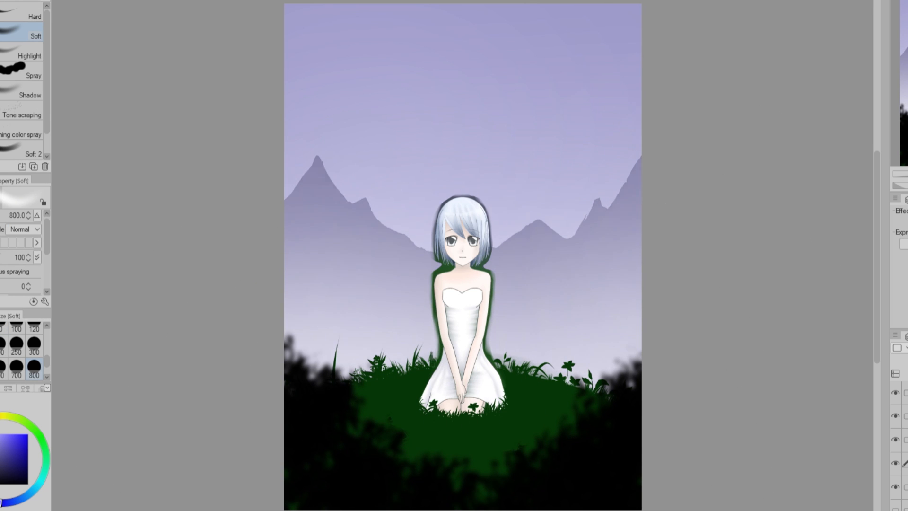
Draw the outline of a second, lower mountain range in front of the first one.
{"action": "key", "text": "x"}
{"action": "key", "text": "p"}
{"action": "mouse_move", "coordinate": [280, 280]}
{"action": "left_mouse_down"}
{"action": "mouse_move", "coordinate": [328, 268]}
{"action": "mouse_move", "coordinate": [450, 320]}
{"action": "left_mouse_up"}
{"action": "key", "text": "ctrl+z"}
{"action": "left_click_drag", "start_coordinate": [280, 310], "coordinate": [325, 247]}
{"action": "key", "text": "ctrl+z"}
{"action": "mouse_move", "coordinate": [280, 285]}
{"action": "left_mouse_down"}
{"action": "mouse_move", "coordinate": [488, 282]}
{"action": "mouse_move", "coordinate": [667, 256]}
{"action": "left_mouse_up"}
{"action": "left_click_drag", "start_coordinate": [591, 271], "coordinate": [651, 280]}
Move the second mountain outline slightly down, and paint the area below it solid purple with a larger pen.
{"action": "key", "text": "k"}
{"action": "left_click_drag", "start_coordinate": [519, 166], "coordinate": [519, 177]}
{"action": "key", "text": "g"}
{"action": "key", "text": "p"}
{"action": "left_click", "coordinate": [34, 328]}
{"action": "mouse_move", "coordinate": [308, 294]}
{"action": "left_mouse_down"}
{"action": "mouse_move", "coordinate": [276, 329]}
{"action": "mouse_move", "coordinate": [418, 318]}
{"action": "mouse_move", "coordinate": [436, 308]}
{"action": "mouse_move", "coordinate": [614, 304]}
{"action": "mouse_move", "coordinate": [594, 340]}
{"action": "mouse_move", "coordinate": [661, 344]}
{"action": "left_mouse_up"}
{"action": "mouse_move", "coordinate": [421, 283]}
{"action": "left_mouse_down"}
{"action": "mouse_move", "coordinate": [398, 282]}
{"action": "mouse_move", "coordinate": [375, 297]}
{"action": "left_mouse_up"}
Refine the near mountains' ridge on both sides of the girl with transparent pen strokes.
{"action": "key", "text": "c"}
{"action": "left_click_drag", "start_coordinate": [501, 292], "coordinate": [559, 267]}
{"action": "left_click_drag", "start_coordinate": [422, 274], "coordinate": [420, 249]}
{"action": "left_click_drag", "start_coordinate": [551, 286], "coordinate": [571, 271]}
Fade the base of the near mountains with the Soft brush, and soften the far range at size 250.
{"action": "key", "text": "b"}
{"action": "left_click_drag", "start_coordinate": [634, 412], "coordinate": [304, 442]}
{"action": "left_click_drag", "start_coordinate": [304, 402], "coordinate": [629, 388]}
{"action": "left_click", "coordinate": [17, 346]}
{"action": "left_click", "coordinate": [906, 486]}
{"action": "left_click_drag", "start_coordinate": [302, 222], "coordinate": [530, 251]}
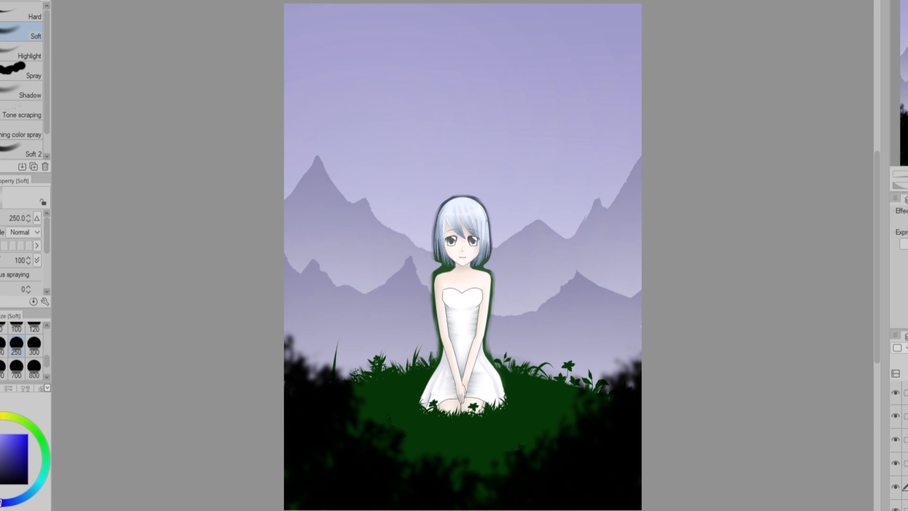
Erase the dark halo around the girl's hair with the Soft brush at size 17.
{"action": "left_click", "coordinate": [906, 392]}
{"action": "left_click", "coordinate": [29, 246]}
{"action": "key", "text": "bracketleft"}
{"action": "key", "text": "bracketleft"}
{"action": "key", "text": "bracketleft"}
{"action": "key", "text": "bracketleft"}
{"action": "key", "text": "bracketleft"}
{"action": "key", "text": "bracketleft"}
{"action": "key", "text": "bracketleft"}
{"action": "key", "text": "bracketleft"}
{"action": "key", "text": "bracketleft"}
{"action": "key", "text": "bracketleft"}
{"action": "key", "text": "bracketleft"}
{"action": "key", "text": "bracketleft"}
{"action": "key", "text": "bracketleft"}
{"action": "key", "text": "bracketleft"}
{"action": "mouse_move", "coordinate": [482, 268]}
{"action": "left_mouse_down"}
{"action": "mouse_move", "coordinate": [479, 200]}
{"action": "mouse_move", "coordinate": [433, 274]}
{"action": "left_mouse_up"}
Erase the green fringe along both of the girl's arms and sides.
{"action": "left_click_drag", "start_coordinate": [432, 275], "coordinate": [439, 355]}
{"action": "left_click_drag", "start_coordinate": [492, 268], "coordinate": [490, 358]}
{"action": "left_click_drag", "start_coordinate": [437, 318], "coordinate": [440, 351]}
{"action": "left_click", "coordinate": [488, 294], "text": "alt"}
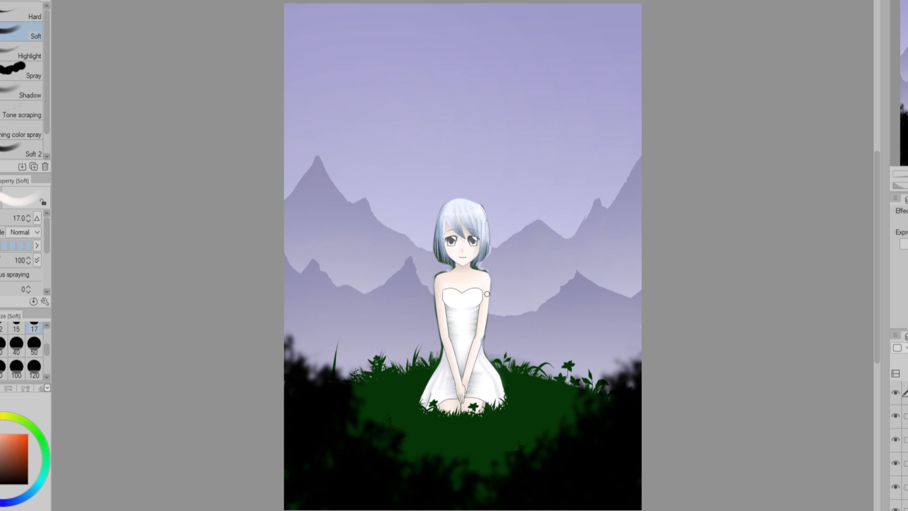
{"action": "key", "text": "ctrl+t"}
{"action": "left_click_drag", "start_coordinate": [547, 324], "coordinate": [542, 324]}
{"action": "left_click_drag", "start_coordinate": [383, 324], "coordinate": [378, 325]}
{"action": "key", "text": "Return"}
{"action": "key", "text": "ctrl+z"}
Paint blue hair color over the leftover green at the girl's hair tips.
{"action": "key", "text": "c"}
{"action": "left_click", "coordinate": [431, 268], "text": "alt"}
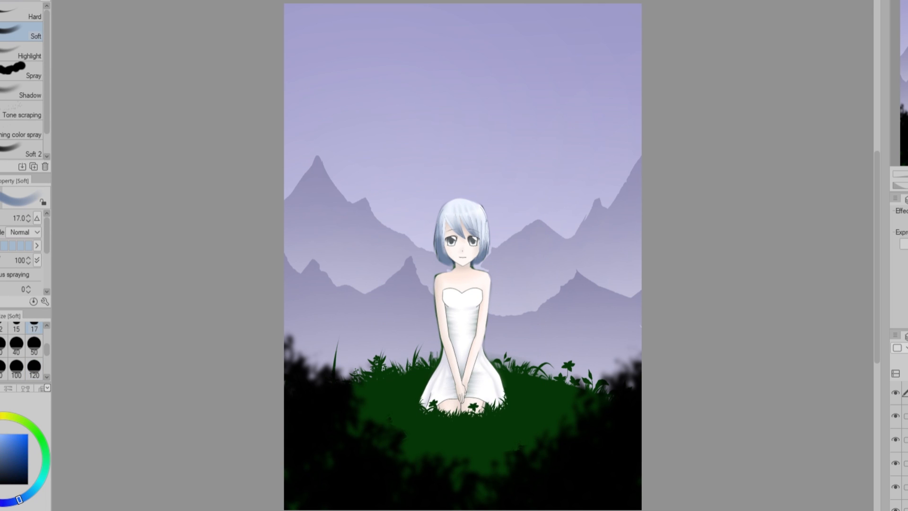
Tint the hill a muted green with the Soft brush at size 2000, toggling the girl's layer to check the background.
{"action": "left_click", "coordinate": [905, 440]}
{"action": "left_click_drag", "start_coordinate": [46, 349], "coordinate": [47, 367]}
{"action": "left_click", "coordinate": [34, 367]}
{"action": "left_click", "coordinate": [40, 436]}
{"action": "left_click", "coordinate": [493, 406]}
{"action": "key", "text": "ctrl+z"}
{"action": "left_click", "coordinate": [895, 388]}
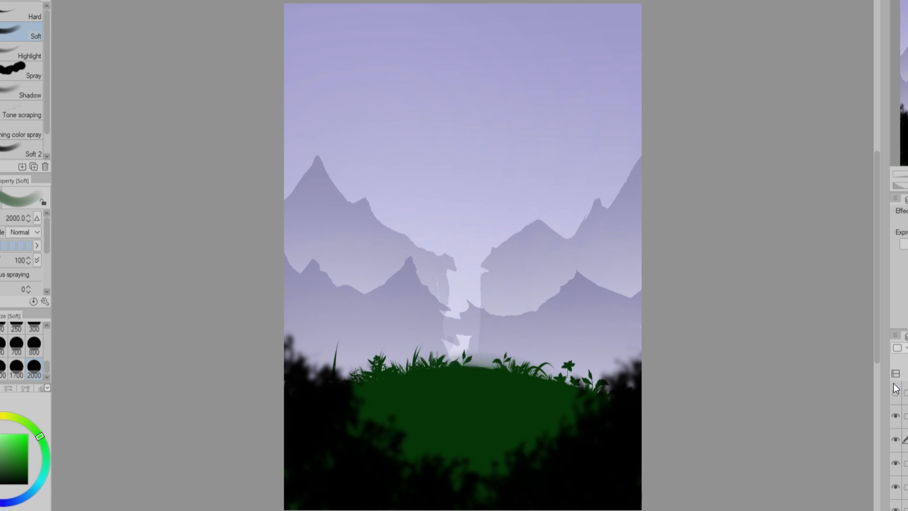
{"action": "left_click", "coordinate": [895, 392]}
{"action": "left_click", "coordinate": [516, 303], "text": "alt"}
{"action": "left_click", "coordinate": [550, 357]}
{"action": "left_click", "coordinate": [544, 402], "text": "alt"}
Show the kneeling girl and fill the hill beneath her with the muted green.
{"action": "left_click", "coordinate": [905, 393]}
{"action": "key", "text": "g"}
{"action": "left_click", "coordinate": [490, 421]}
{"action": "key", "text": "j"}
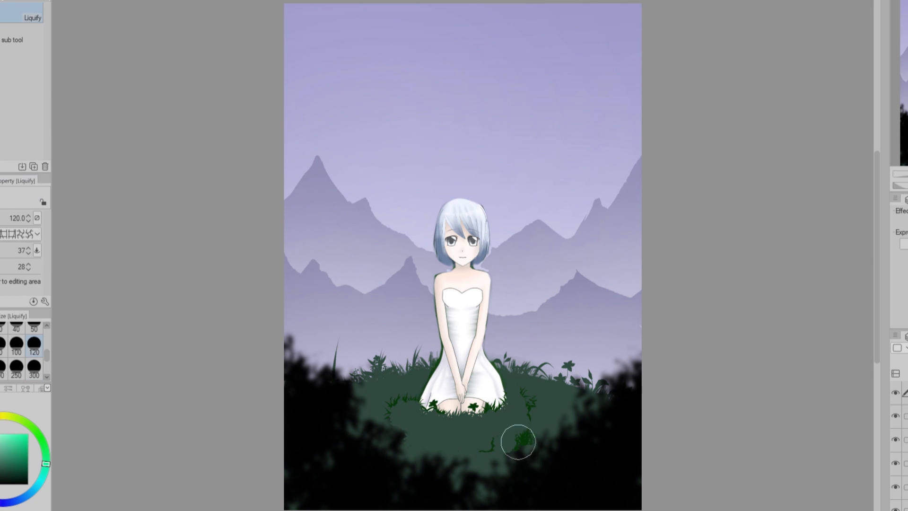
Paint muted green over the leftover dark patches, flowers and outlines on the hill with the Soft brush, down to size 20.
{"action": "key", "text": "b"}
{"action": "left_click_drag", "start_coordinate": [529, 435], "coordinate": [519, 409]}
{"action": "left_click_drag", "start_coordinate": [393, 421], "coordinate": [461, 458]}
{"action": "left_click", "coordinate": [1, 326]}
{"action": "left_click", "coordinate": [447, 406], "text": "alt"}
{"action": "mouse_move", "coordinate": [475, 413]}
{"action": "left_mouse_down"}
{"action": "mouse_move", "coordinate": [474, 405]}
{"action": "mouse_move", "coordinate": [503, 402]}
{"action": "left_mouse_up"}
{"action": "left_click", "coordinate": [492, 423], "text": "alt"}
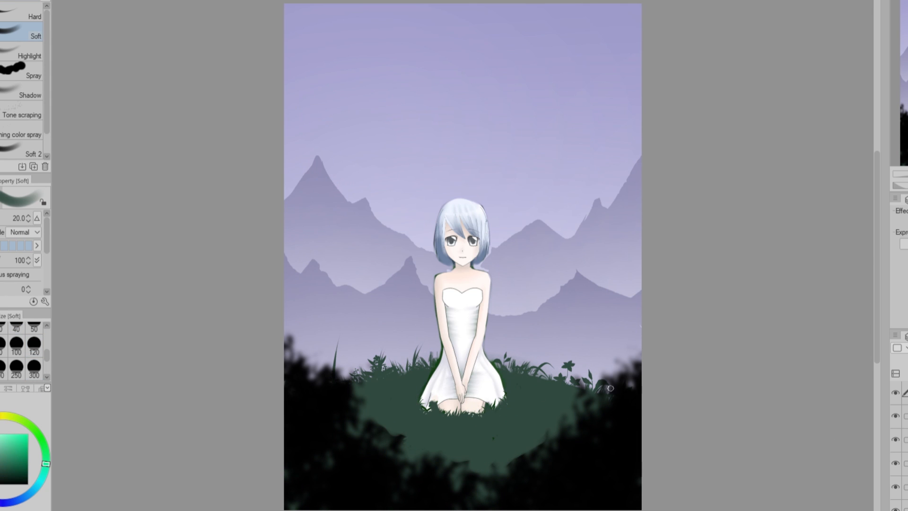
Dot white stars across the sky and paint darker purple rock marks on the front mountains with the G-pen at size 30.
{"action": "key", "text": "p"}
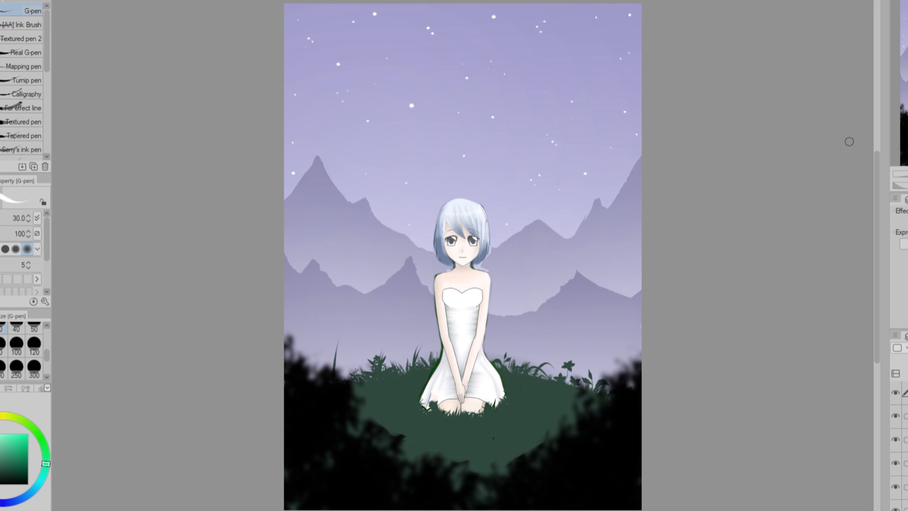
{"action": "left_click", "coordinate": [412, 266], "text": "alt"}
{"action": "left_click_drag", "start_coordinate": [411, 263], "coordinate": [361, 317]}
{"action": "left_click_drag", "start_coordinate": [313, 263], "coordinate": [294, 293]}
{"action": "left_click_drag", "start_coordinate": [580, 278], "coordinate": [529, 328]}
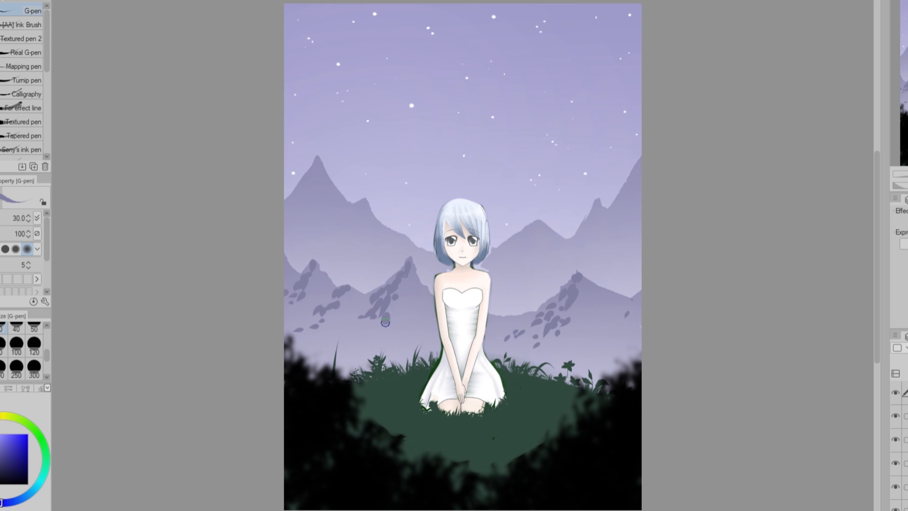
Fade the lower rock marks on the front mountains with the Soft brush at size 300, finishing at brush density 26.
{"action": "key", "text": "b"}
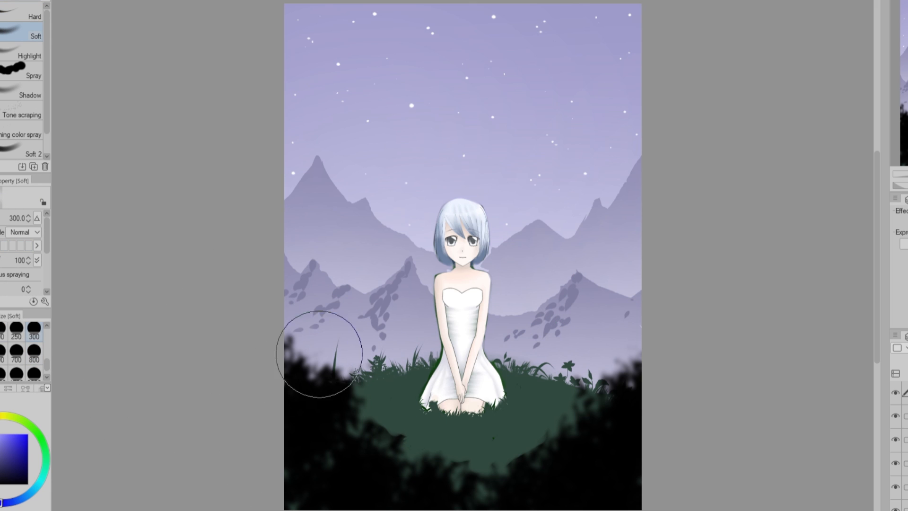
{"action": "left_click_drag", "start_coordinate": [374, 348], "coordinate": [381, 315]}
{"action": "left_click_drag", "start_coordinate": [513, 340], "coordinate": [551, 327]}
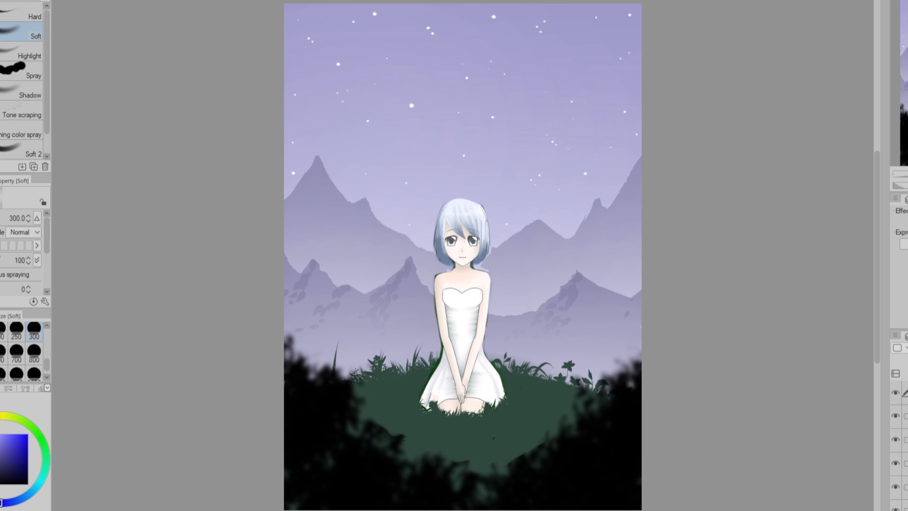
{"action": "left_click_drag", "start_coordinate": [378, 378], "coordinate": [653, 399]}
{"action": "key", "text": "ctrl+z"}
{"action": "left_click", "coordinate": [2, 261]}
{"action": "left_click_drag", "start_coordinate": [387, 339], "coordinate": [378, 333]}
{"action": "left_click_drag", "start_coordinate": [583, 329], "coordinate": [556, 310]}
Brush a soft dark green haze over the hill and black foliage at size 300 and brush density 26.
{"action": "left_click", "coordinate": [543, 450], "text": "alt"}
{"action": "left_click_drag", "start_coordinate": [501, 472], "coordinate": [394, 464]}
{"action": "key", "text": "ctrl+z"}
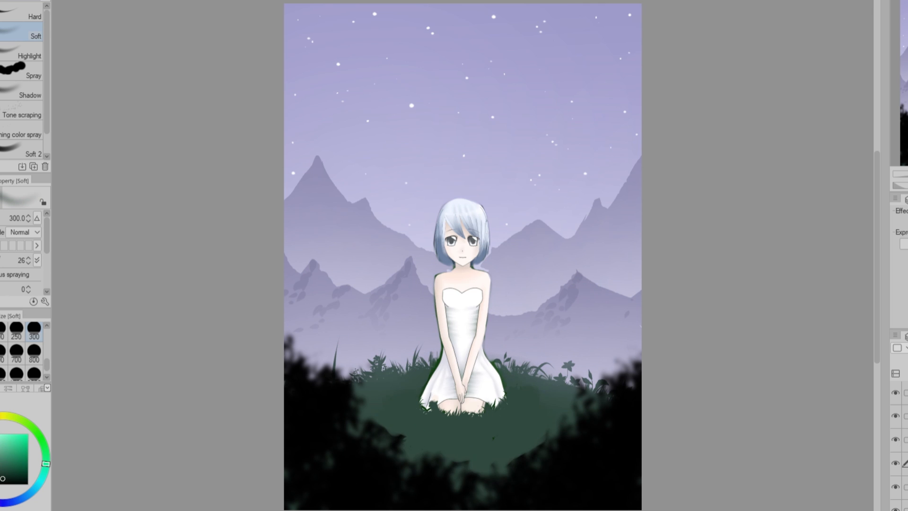
{"action": "left_click", "coordinate": [906, 393]}
{"action": "left_click_drag", "start_coordinate": [324, 475], "coordinate": [601, 468]}
{"action": "scroll", "coordinate": [223, 195], "scroll_direction": "down", "scroll_amount": 3}
{"action": "scroll", "coordinate": [231, 187], "scroll_direction": "up", "scroll_amount": 3}
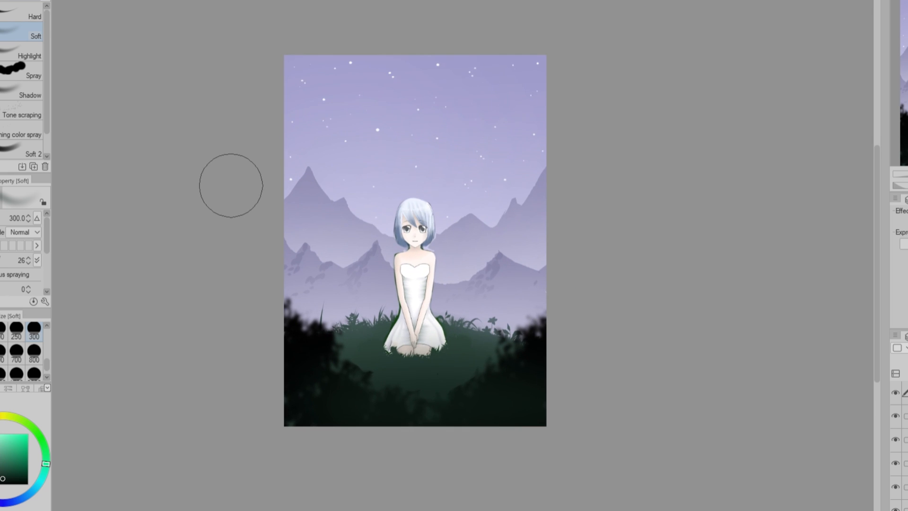
Veil the whole picture in pale purple with a foreground-to-transparent gradient, undoing the extra white glow in the sky's corner.
{"action": "left_click", "coordinate": [41, 389]}
{"action": "left_click", "coordinate": [36, 444]}
{"action": "left_click", "coordinate": [1, 388]}
{"action": "mouse_move", "coordinate": [452, 371]}
{"action": "left_mouse_down"}
{"action": "mouse_move", "coordinate": [424, 358]}
{"action": "mouse_move", "coordinate": [488, 372]}
{"action": "left_mouse_up"}
{"action": "key", "text": "ctrl+z"}
{"action": "left_click", "coordinate": [17, 353]}
{"action": "left_click", "coordinate": [3, 330]}
{"action": "left_click_drag", "start_coordinate": [458, 218], "coordinate": [458, 362]}
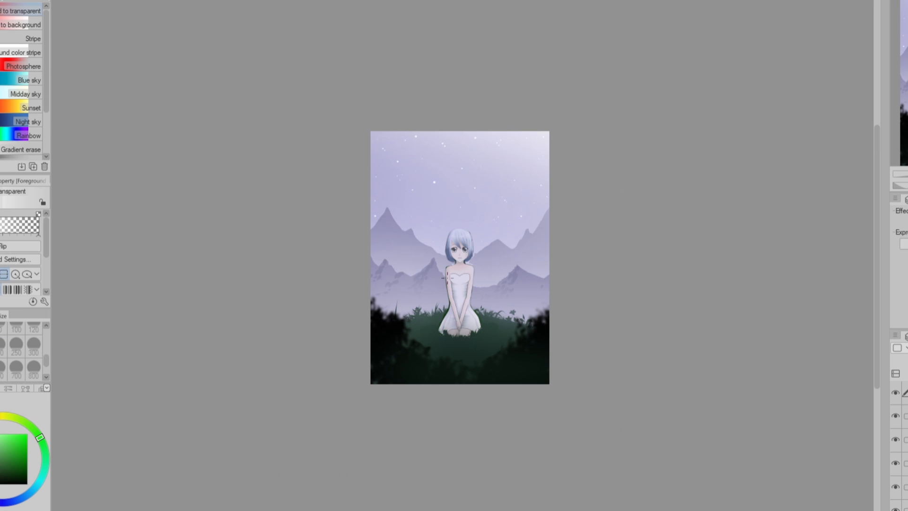
{"action": "key", "text": "ctrl+z"}
Paint pale diagonal light rays across the sky and mountains with the Soft brush, including size 40.
{"action": "key", "text": "b"}
{"action": "left_click_drag", "start_coordinate": [394, 188], "coordinate": [476, 145]}
{"action": "left_click_drag", "start_coordinate": [450, 196], "coordinate": [371, 302]}
{"action": "left_click_drag", "start_coordinate": [531, 186], "coordinate": [491, 250]}
{"action": "key", "text": "ctrl+0"}
{"action": "key", "text": "ctrl+minus"}
{"action": "left_click", "coordinate": [17, 345]}
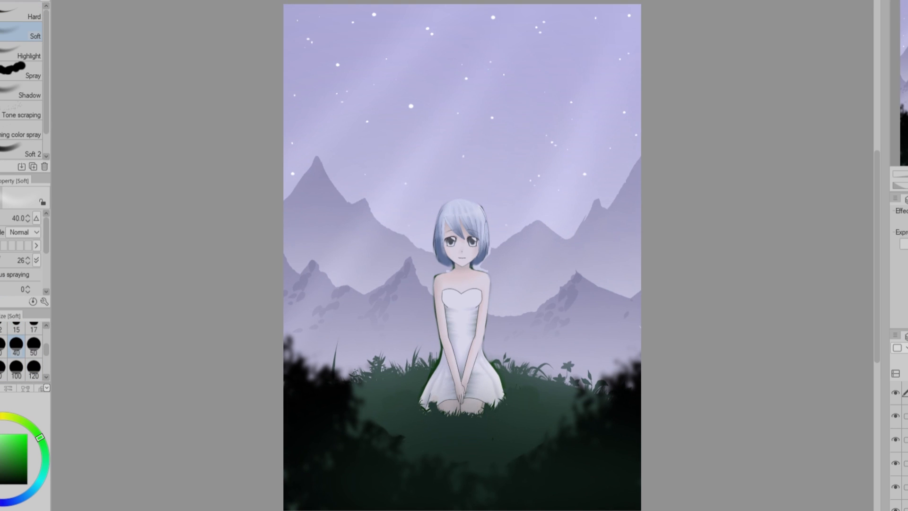
{"action": "key", "text": "ctrl+minus"}
{"action": "left_click_drag", "start_coordinate": [396, 203], "coordinate": [345, 262]}
Paint white rim light along the girl's hair, shoulder, arm and skirt edge with the Soft brush at size 7 and density 87.
{"action": "key", "text": "ctrl+plus"}
{"action": "key", "text": "ctrl+plus"}
{"action": "key", "text": "ctrl+plus"}
{"action": "scroll", "coordinate": [17, 351], "scroll_direction": "up", "scroll_amount": 2}
{"action": "left_click", "coordinate": [17, 346]}
{"action": "left_click", "coordinate": [33, 346]}
{"action": "left_click", "coordinate": [2, 260]}
{"action": "mouse_move", "coordinate": [419, 171]}
{"action": "left_mouse_down"}
{"action": "mouse_move", "coordinate": [514, 203]}
{"action": "mouse_move", "coordinate": [515, 238]}
{"action": "left_mouse_up"}
{"action": "left_click_drag", "start_coordinate": [489, 153], "coordinate": [509, 214]}
{"action": "left_click_drag", "start_coordinate": [504, 286], "coordinate": [514, 405]}
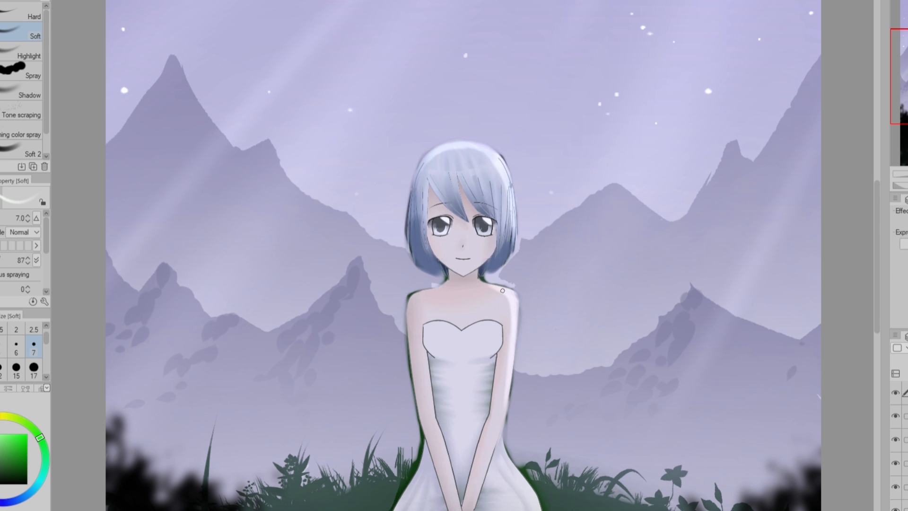
{"action": "left_click_drag", "start_coordinate": [515, 329], "coordinate": [507, 406]}
{"action": "left_click_drag", "start_coordinate": [504, 457], "coordinate": [533, 509]}
Add white highlights to the skirt folds, bust and collarbones of the girl, starting with the Soft brush at size 12.
{"action": "left_click_drag", "start_coordinate": [877, 257], "coordinate": [877, 274]}
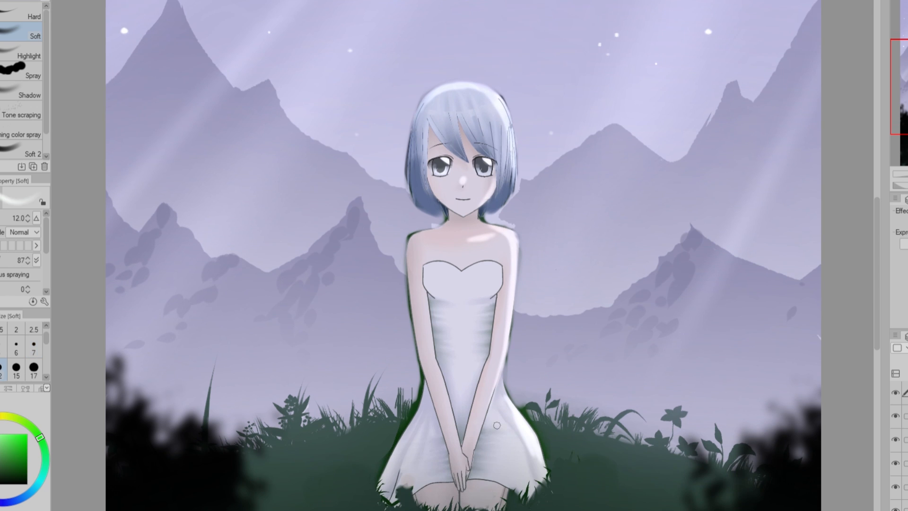
{"action": "left_click_drag", "start_coordinate": [46, 338], "coordinate": [46, 347]}
{"action": "left_click", "coordinate": [0, 352]}
{"action": "left_click_drag", "start_coordinate": [494, 425], "coordinate": [515, 469]}
{"action": "left_click_drag", "start_coordinate": [437, 419], "coordinate": [397, 487]}
{"action": "left_click_drag", "start_coordinate": [442, 273], "coordinate": [493, 271]}
{"action": "left_click_drag", "start_coordinate": [430, 255], "coordinate": [500, 250]}
{"action": "key", "text": "c"}
{"action": "left_click_drag", "start_coordinate": [477, 238], "coordinate": [431, 247]}
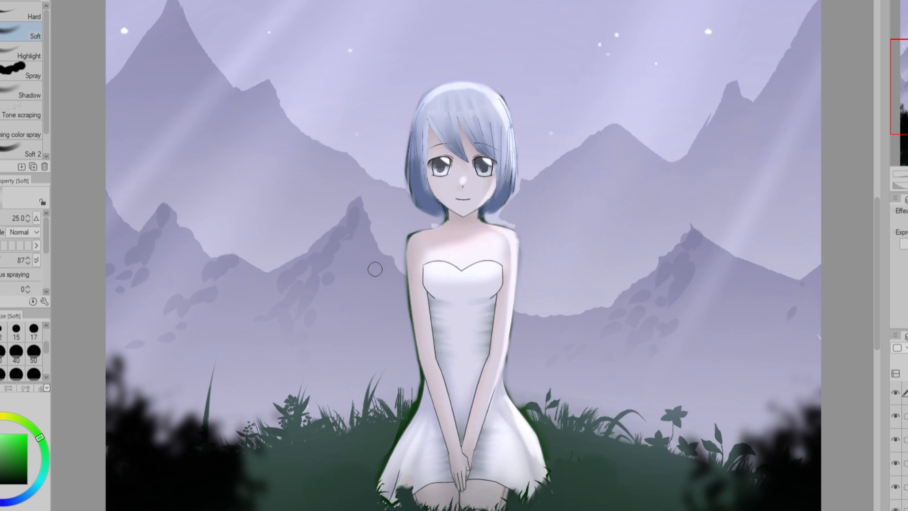
Touch up the soft highlights on the crown and bangs of the girl's blue hair.
{"action": "key", "text": "c"}
{"action": "left_click_drag", "start_coordinate": [473, 97], "coordinate": [483, 132]}
{"action": "key", "text": "c"}
{"action": "left_click_drag", "start_coordinate": [449, 107], "coordinate": [473, 111]}
{"action": "key", "text": "ctrl+0"}
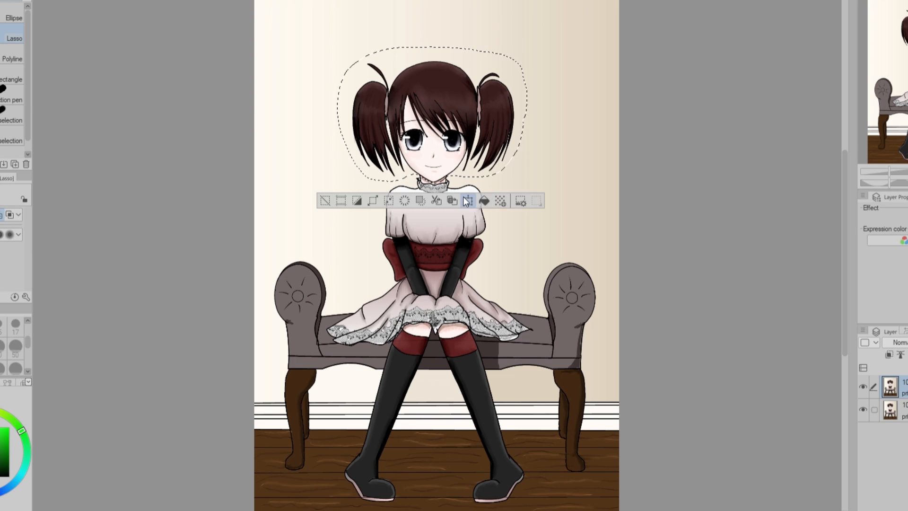
Lasso the twin-tailed girl's head and scale it down.
{"action": "left_click", "coordinate": [468, 201]}
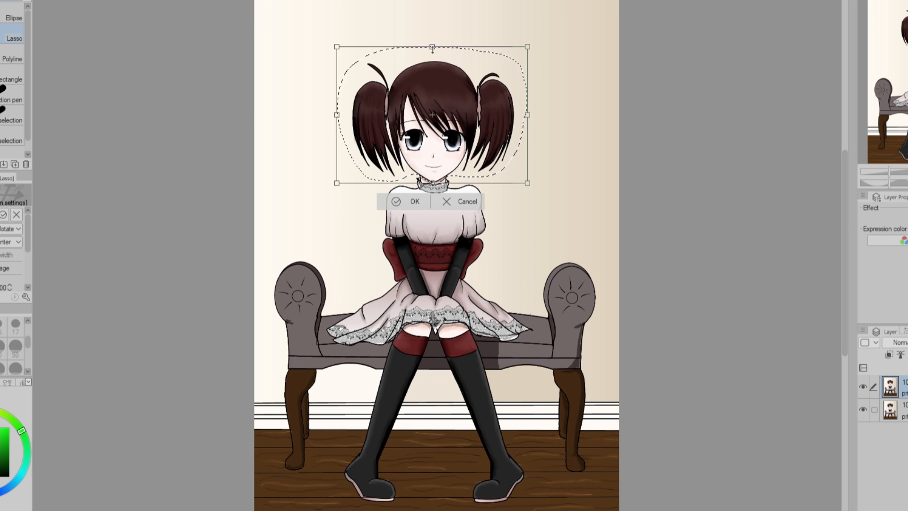
{"action": "left_click_drag", "start_coordinate": [435, 46], "coordinate": [431, 66]}
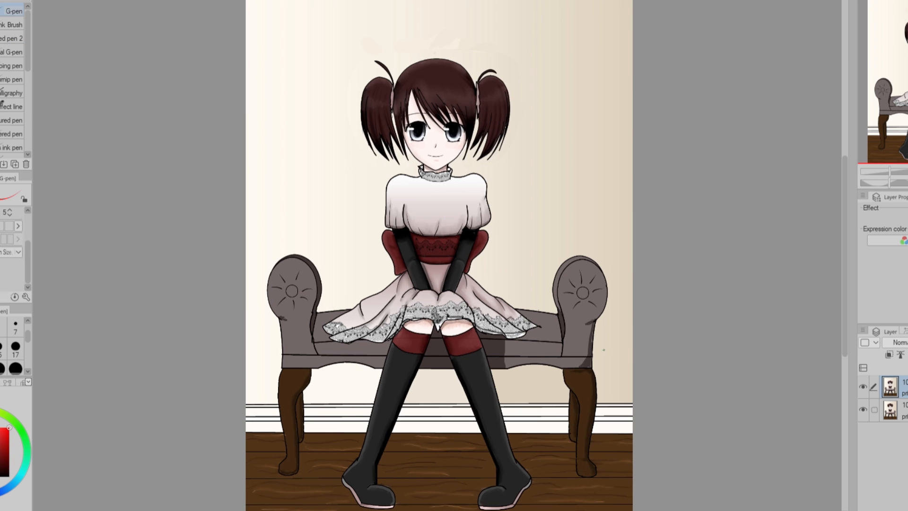
Circle the bench and the girl's lap in red as problem areas, undoing each mark.
{"action": "mouse_move", "coordinate": [473, 397]}
{"action": "left_mouse_down"}
{"action": "mouse_move", "coordinate": [331, 277]}
{"action": "mouse_move", "coordinate": [329, 375]}
{"action": "mouse_move", "coordinate": [676, 297]}
{"action": "left_mouse_up"}
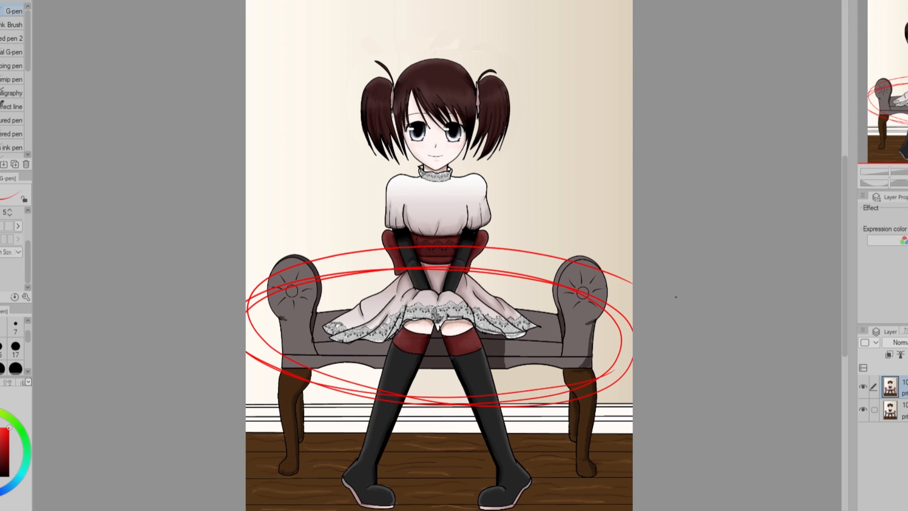
{"action": "key", "text": "ctrl+z"}
{"action": "mouse_move", "coordinate": [401, 308]}
{"action": "left_mouse_down"}
{"action": "mouse_move", "coordinate": [501, 327]}
{"action": "mouse_move", "coordinate": [379, 309]}
{"action": "mouse_move", "coordinate": [488, 334]}
{"action": "left_mouse_up"}
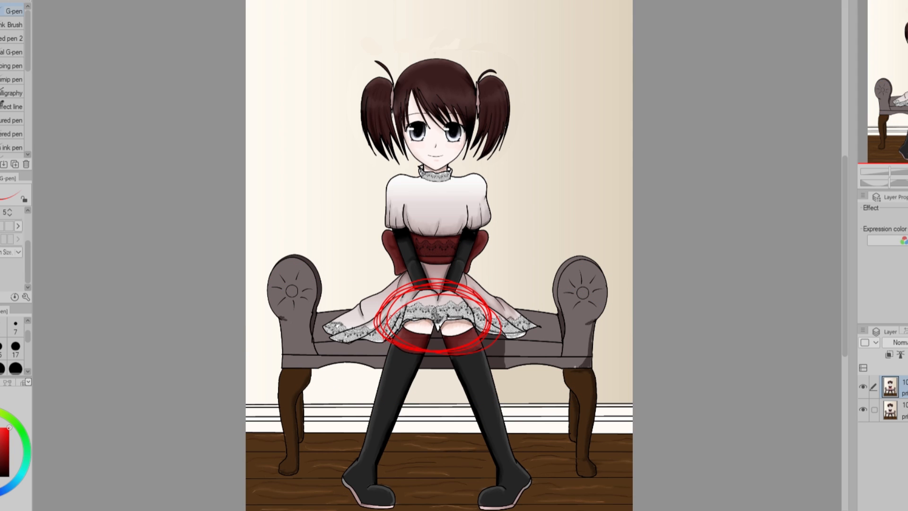
{"action": "key", "text": "ctrl+z"}
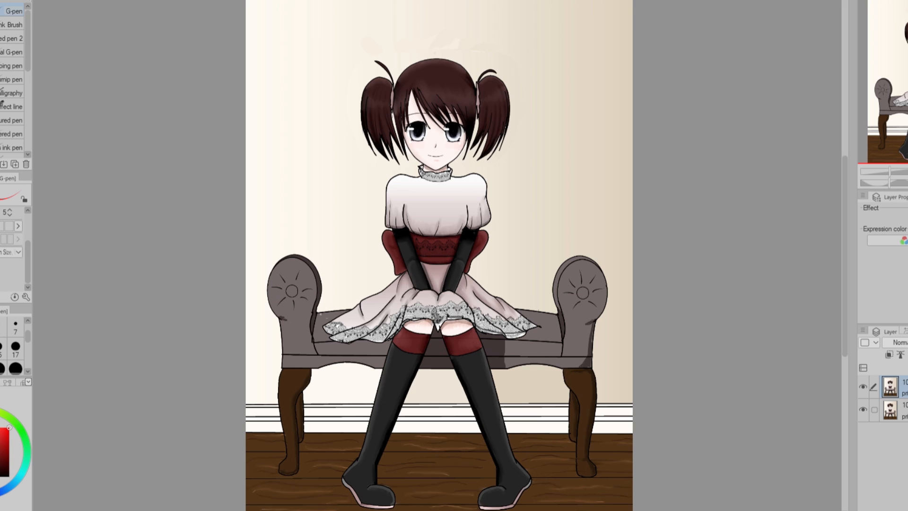
Sketch red construction lines for the bench seat and the girl's hips and knees over the drawing, and undo them.
{"action": "left_click_drag", "start_coordinate": [334, 341], "coordinate": [574, 341]}
{"action": "left_click_drag", "start_coordinate": [416, 331], "coordinate": [535, 338]}
{"action": "left_click_drag", "start_coordinate": [320, 308], "coordinate": [574, 308]}
{"action": "left_click_drag", "start_coordinate": [337, 310], "coordinate": [574, 312]}
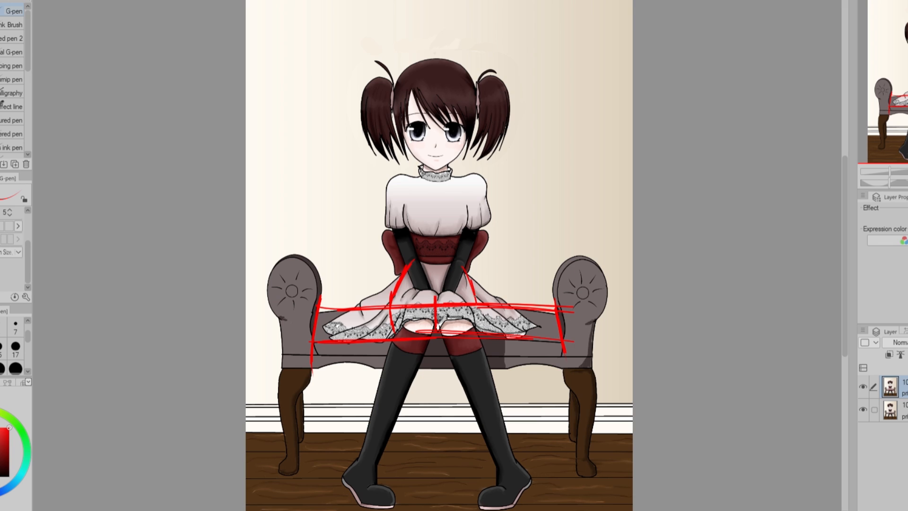
{"action": "left_click_drag", "start_coordinate": [466, 334], "coordinate": [399, 354]}
{"action": "left_click_drag", "start_coordinate": [407, 262], "coordinate": [467, 278]}
{"action": "mouse_move", "coordinate": [402, 337]}
{"action": "left_mouse_down"}
{"action": "mouse_move", "coordinate": [405, 277]}
{"action": "mouse_move", "coordinate": [469, 286]}
{"action": "left_mouse_up"}
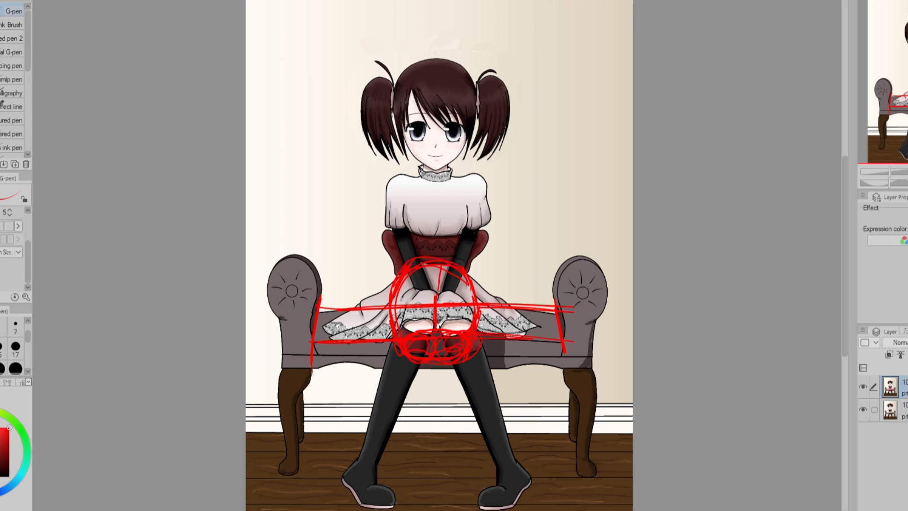
{"action": "key", "text": "ctrl+z"}
{"action": "key", "text": "ctrl+z"}
{"action": "key", "text": "ctrl+z"}
{"action": "key", "text": "ctrl+z"}
{"action": "key", "text": "ctrl+z"}
{"action": "key", "text": "ctrl+z"}
{"action": "key", "text": "ctrl+z"}
{"action": "key", "text": "ctrl+z"}
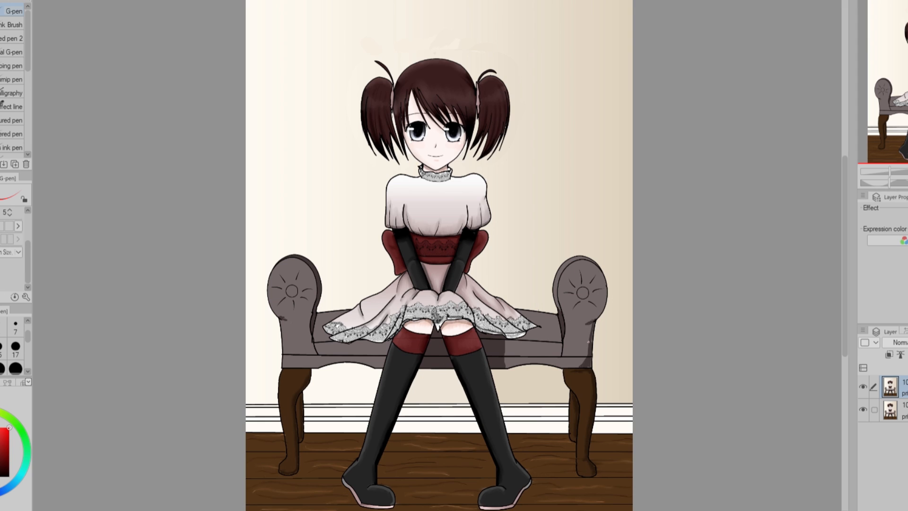
Paint wall color over the upper strip of the bench seat on both sides of the dress with the G-pen.
{"action": "left_click", "coordinate": [534, 301], "text": "alt"}
{"action": "left_click_drag", "start_coordinate": [515, 309], "coordinate": [558, 317]}
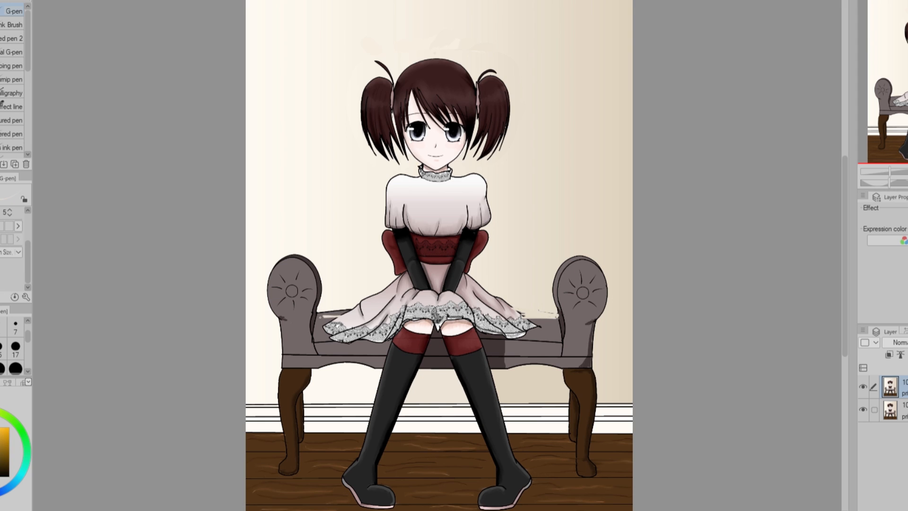
{"action": "left_click", "coordinate": [361, 303], "text": "alt"}
{"action": "left_click", "coordinate": [362, 302], "text": "alt"}
{"action": "left_click_drag", "start_coordinate": [360, 303], "coordinate": [331, 322]}
{"action": "left_click", "coordinate": [319, 340], "text": "alt"}
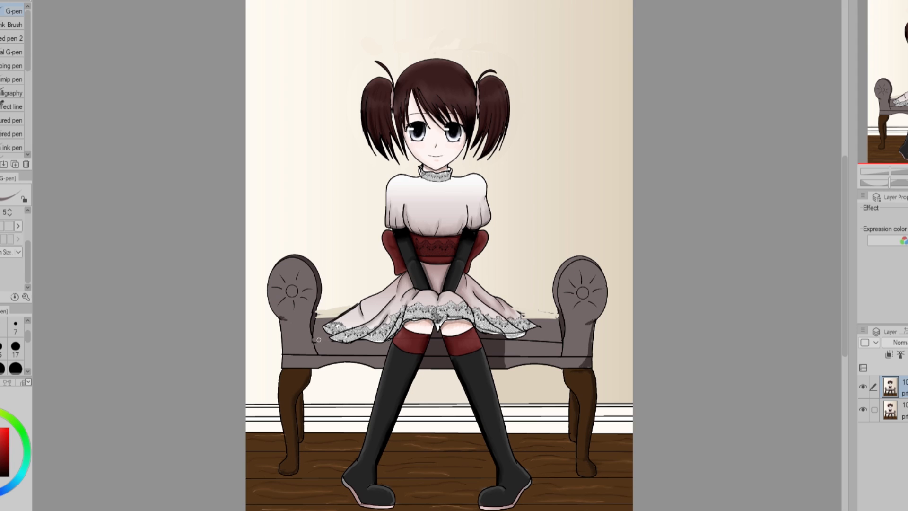
Draw a black seat edge line on both sides of the dress and clean up the bench's back edge with wall color.
{"action": "left_click", "coordinate": [3, 327]}
{"action": "left_click_drag", "start_coordinate": [531, 331], "coordinate": [561, 332]}
{"action": "left_click_drag", "start_coordinate": [335, 334], "coordinate": [313, 333]}
{"action": "left_click", "coordinate": [339, 303], "text": "alt"}
{"action": "left_click_drag", "start_coordinate": [317, 313], "coordinate": [348, 310]}
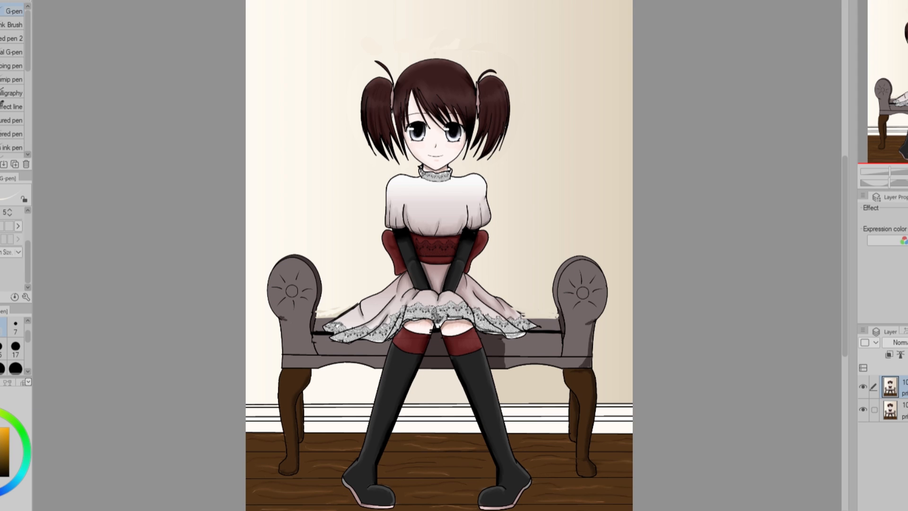
Circle the shaded areas on the bench's seat and armrest in red, and undo the marks.
{"action": "scroll", "coordinate": [438, 78], "scroll_direction": "up", "scroll_amount": 6}
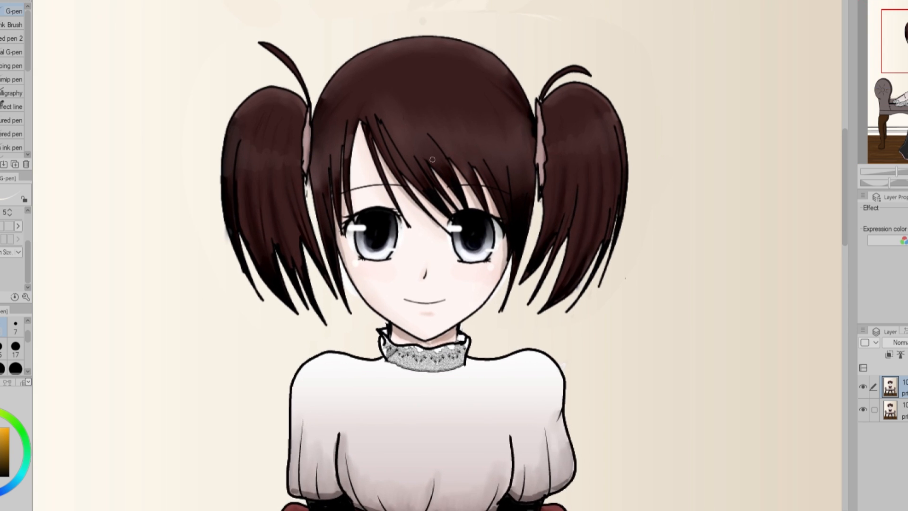
{"action": "scroll", "coordinate": [437, 87], "scroll_direction": "up", "scroll_amount": 1}
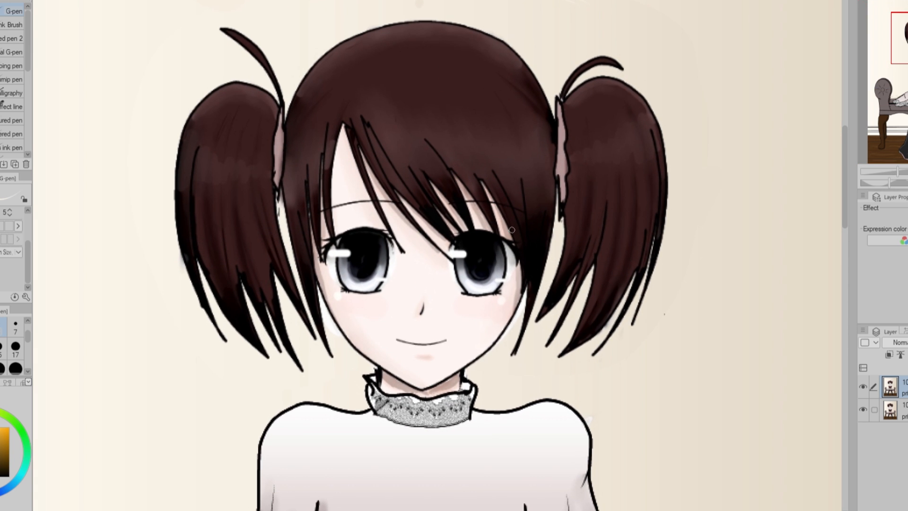
{"action": "left_click_drag", "start_coordinate": [838, 151], "coordinate": [827, 247]}
{"action": "left_click_drag", "start_coordinate": [827, 247], "coordinate": [827, 255]}
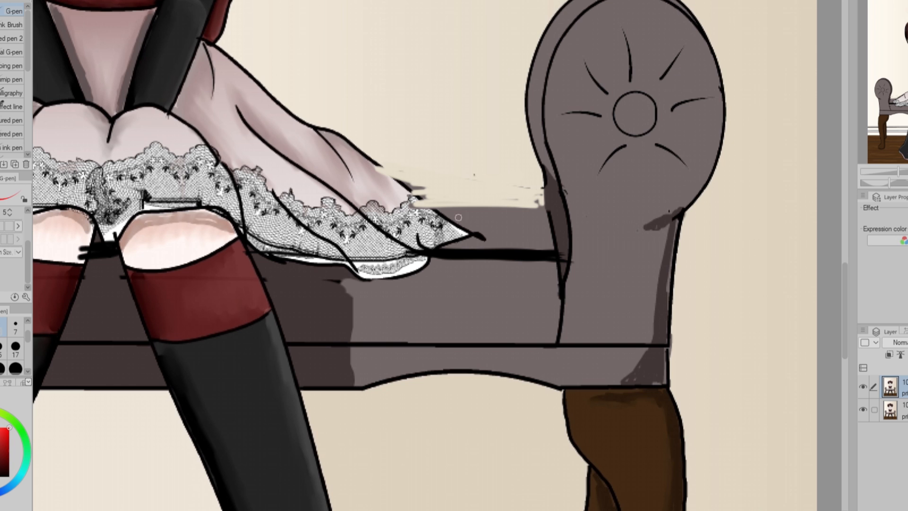
{"action": "mouse_move", "coordinate": [566, 327]}
{"action": "left_mouse_down"}
{"action": "mouse_move", "coordinate": [610, 182]}
{"action": "mouse_move", "coordinate": [558, 317]}
{"action": "left_mouse_up"}
{"action": "mouse_move", "coordinate": [689, 393]}
{"action": "left_mouse_down"}
{"action": "mouse_move", "coordinate": [608, 358]}
{"action": "mouse_move", "coordinate": [682, 407]}
{"action": "left_mouse_up"}
{"action": "mouse_move", "coordinate": [375, 441]}
{"action": "left_mouse_down"}
{"action": "mouse_move", "coordinate": [303, 228]}
{"action": "mouse_move", "coordinate": [355, 438]}
{"action": "left_mouse_up"}
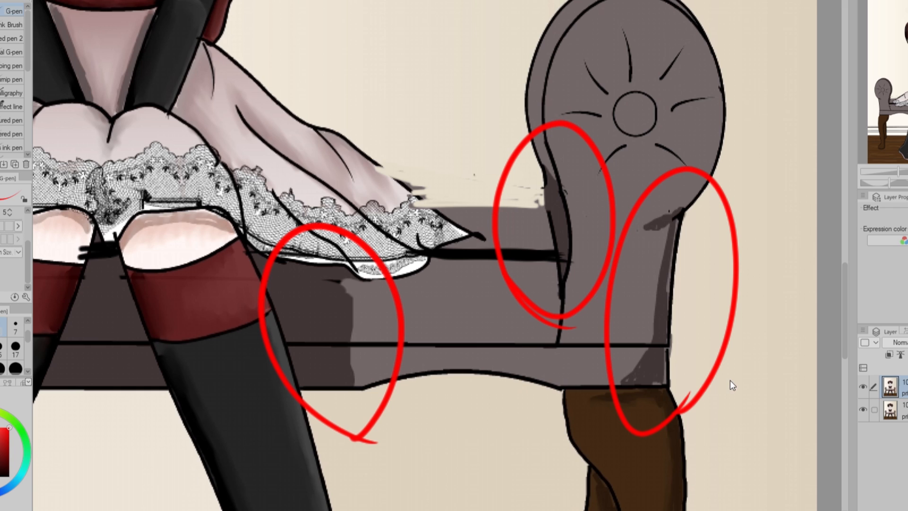
{"action": "key", "text": "ctrl+z"}
{"action": "key", "text": "ctrl+z"}
{"action": "key", "text": "ctrl+z"}
{"action": "key", "text": "ctrl+0"}
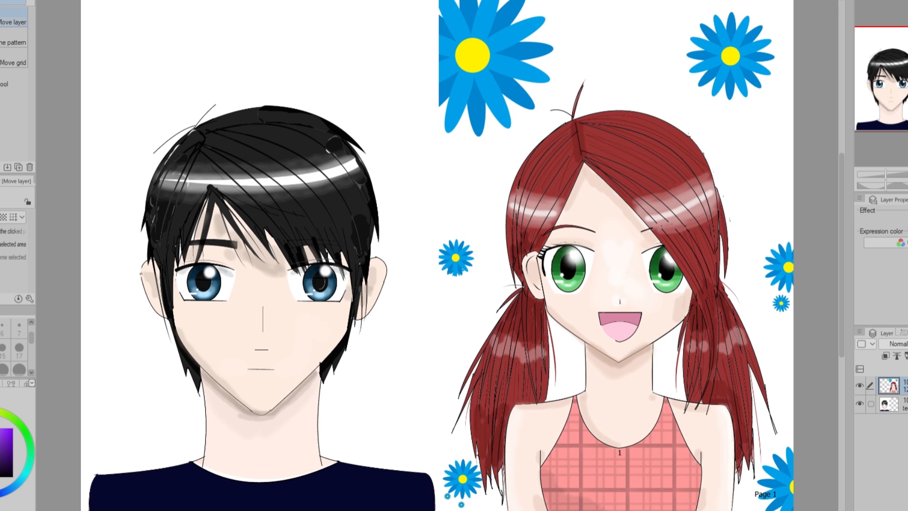
{"action": "scroll", "coordinate": [291, 280], "scroll_direction": "up", "scroll_amount": 4}
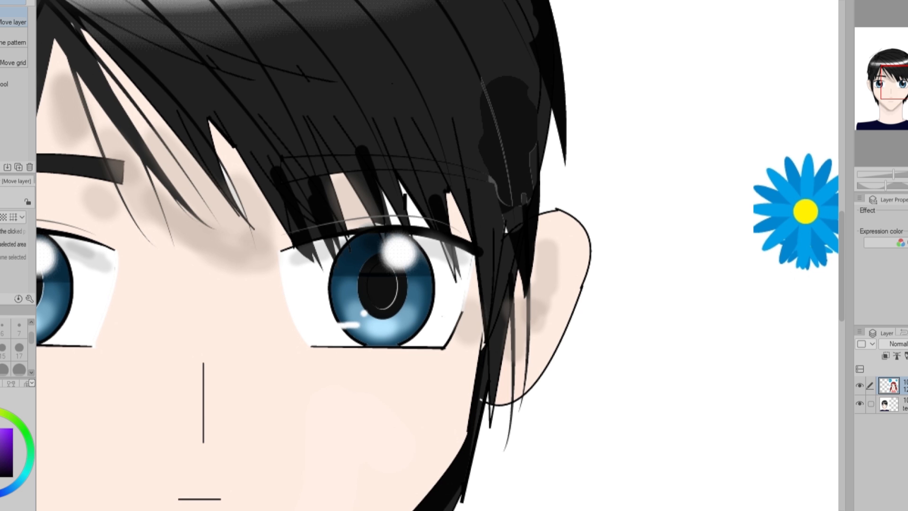
{"action": "left_click_drag", "start_coordinate": [368, 510], "coordinate": [570, 510]}
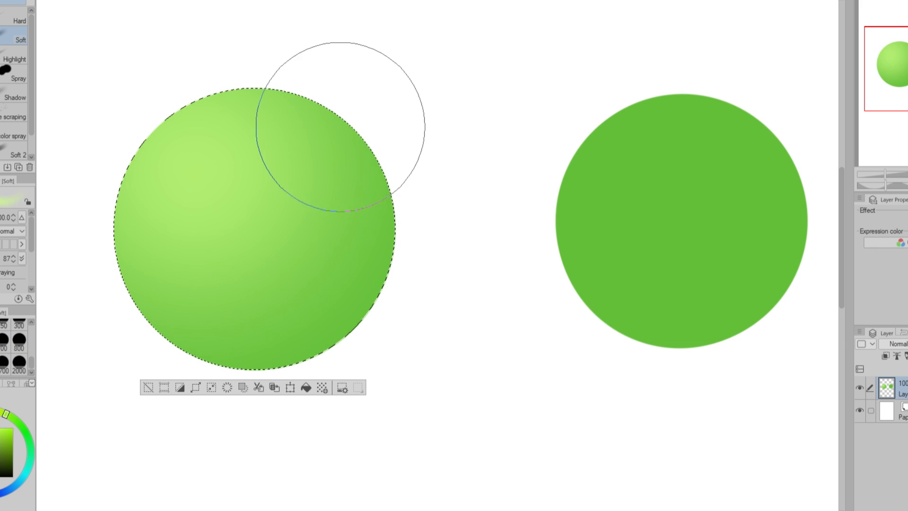
Shade the lower and far side of the selected light green sphere with darker green using the Soft brush.
{"action": "key", "text": "["}
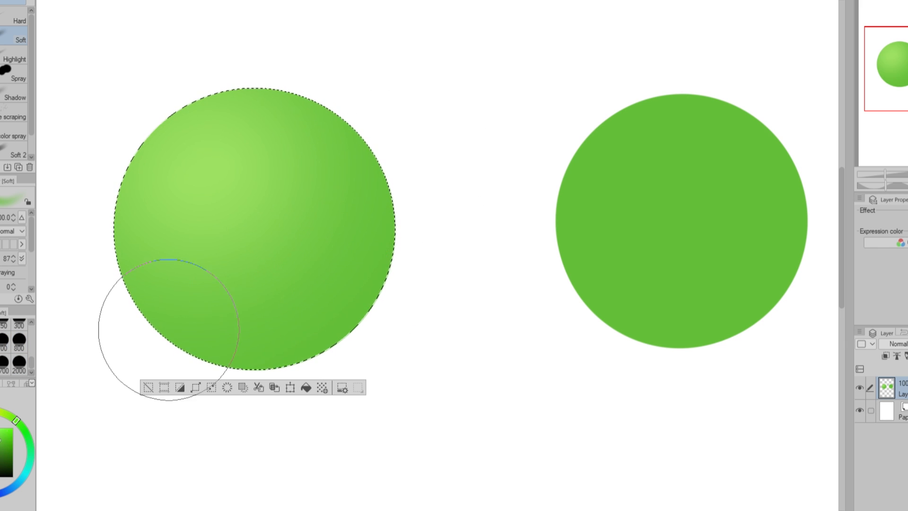
{"action": "mouse_move", "coordinate": [162, 329]}
{"action": "left_mouse_down"}
{"action": "mouse_move", "coordinate": [371, 349]}
{"action": "mouse_move", "coordinate": [407, 198]}
{"action": "left_mouse_up"}
{"action": "left_click", "coordinate": [143, 445], "text": "alt"}
{"action": "left_click_drag", "start_coordinate": [284, 409], "coordinate": [385, 398]}
{"action": "key", "text": "ctrl+z"}
Add pale reflected light along the sphere's shadowed edge and brighten its main highlight with the Soft brush at size 300.
{"action": "left_click", "coordinate": [19, 325]}
{"action": "mouse_move", "coordinate": [412, 350]}
{"action": "left_mouse_down"}
{"action": "mouse_move", "coordinate": [434, 184]}
{"action": "mouse_move", "coordinate": [322, 426]}
{"action": "left_mouse_up"}
{"action": "mouse_move", "coordinate": [444, 189]}
{"action": "left_mouse_down"}
{"action": "mouse_move", "coordinate": [279, 426]}
{"action": "mouse_move", "coordinate": [204, 459]}
{"action": "left_mouse_up"}
{"action": "left_click", "coordinate": [228, 161], "text": "alt"}
{"action": "left_click", "coordinate": [19, 327]}
{"action": "mouse_move", "coordinate": [216, 166]}
{"action": "left_mouse_down"}
{"action": "mouse_move", "coordinate": [308, 170]}
{"action": "mouse_move", "coordinate": [227, 177]}
{"action": "left_mouse_up"}
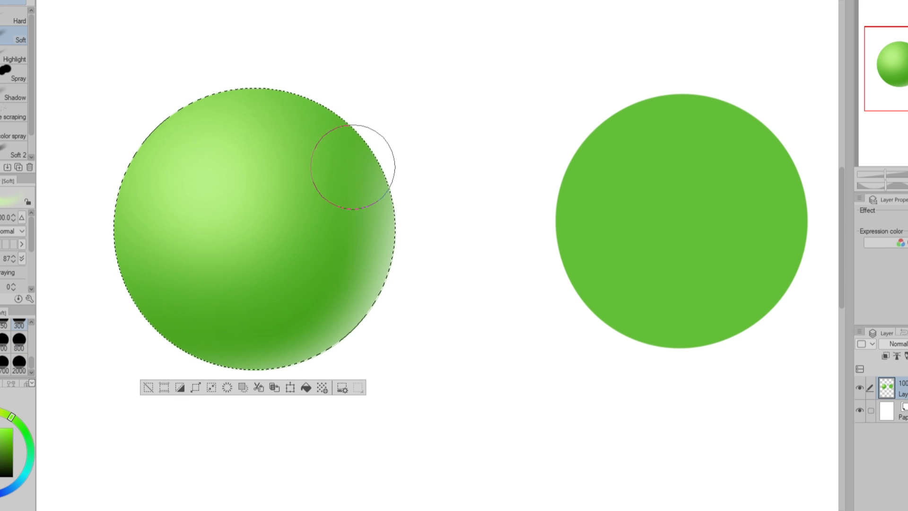
Select the flat green circle and shade it with dark green around the edge and light green in the middle.
{"action": "left_click", "coordinate": [147, 388]}
{"action": "scroll", "coordinate": [464, 255], "scroll_direction": "right", "scroll_amount": 2}
{"action": "key", "text": "w"}
{"action": "left_click", "coordinate": [613, 250]}
{"action": "key", "text": "b"}
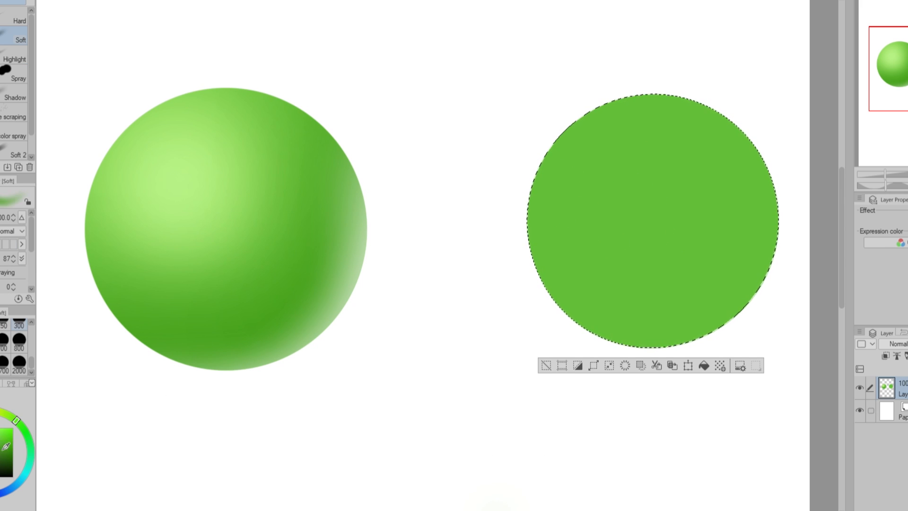
{"action": "left_click_drag", "start_coordinate": [698, 71], "coordinate": [762, 166]}
{"action": "mouse_move", "coordinate": [662, 137]}
{"action": "left_mouse_down"}
{"action": "mouse_move", "coordinate": [607, 204]}
{"action": "mouse_move", "coordinate": [628, 24]}
{"action": "mouse_move", "coordinate": [530, 284]}
{"action": "mouse_move", "coordinate": [686, 303]}
{"action": "left_mouse_up"}
{"action": "left_click", "coordinate": [6, 245]}
{"action": "left_click_drag", "start_coordinate": [769, 137], "coordinate": [778, 255]}
{"action": "left_click", "coordinate": [803, 247], "text": "alt"}
{"action": "key", "text": "ctrl+z"}
Flip the canvas horizontally, paint a light green crescent of reflected light along the second sphere's shadowed edge, and deselect.
{"action": "key", "text": "h"}
{"action": "key", "text": "bracketleft"}
{"action": "key", "text": "bracketleft"}
{"action": "key", "text": "bracketleft"}
{"action": "key", "text": "bracketleft"}
{"action": "key", "text": "bracketleft"}
{"action": "key", "text": "bracketleft"}
{"action": "key", "text": "bracketleft"}
{"action": "key", "text": "bracketleft"}
{"action": "key", "text": "bracketleft"}
{"action": "key", "text": "bracketleft"}
{"action": "left_click_drag", "start_coordinate": [163, 87], "coordinate": [225, 354]}
{"action": "key", "text": "ctrl+z"}
{"action": "left_click", "coordinate": [260, 167], "text": "alt"}
{"action": "mouse_move", "coordinate": [132, 121]}
{"action": "left_mouse_down"}
{"action": "mouse_move", "coordinate": [105, 270]}
{"action": "mouse_move", "coordinate": [328, 317]}
{"action": "mouse_move", "coordinate": [140, 322]}
{"action": "left_mouse_up"}
{"action": "mouse_move", "coordinate": [137, 120]}
{"action": "left_mouse_down"}
{"action": "mouse_move", "coordinate": [108, 285]}
{"action": "mouse_move", "coordinate": [331, 296]}
{"action": "left_mouse_up"}
{"action": "key", "text": "ctrl+d"}
{"action": "key", "text": "bracketright"}
{"action": "key", "text": "bracketright"}
{"action": "key", "text": "bracketright"}
{"action": "key", "text": "bracketright"}
{"action": "key", "text": "bracketright"}
{"action": "key", "text": "bracketright"}
{"action": "key", "text": "bracketright"}
{"action": "key", "text": "bracketright"}
{"action": "key", "text": "bracketright"}
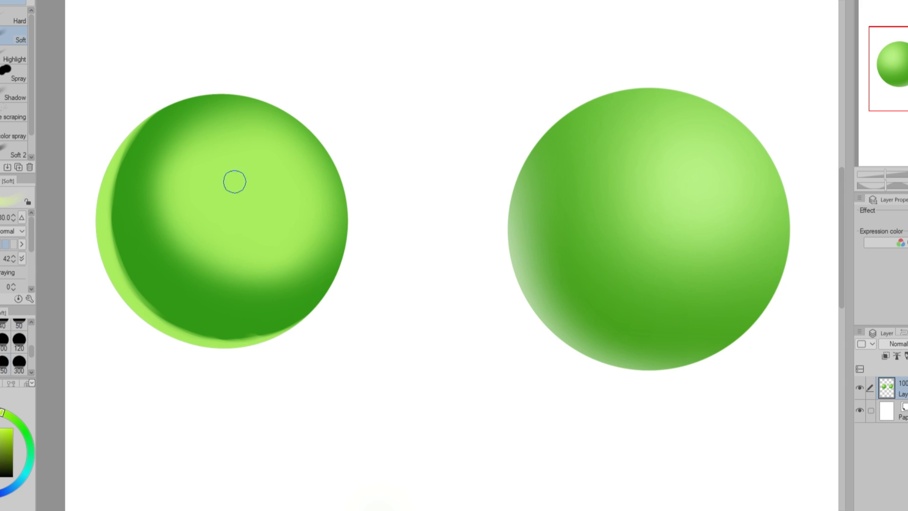
Widen the second sphere's light green area with the Soft brush and paint a small white oval highlight near its upper edge.
{"action": "left_click_drag", "start_coordinate": [246, 203], "coordinate": [222, 203]}
{"action": "left_click_drag", "start_coordinate": [163, 165], "coordinate": [178, 258]}
{"action": "key", "text": "bracketleft"}
{"action": "key", "text": "bracketleft"}
{"action": "key", "text": "bracketleft"}
{"action": "key", "text": "bracketleft"}
{"action": "key", "text": "bracketleft"}
{"action": "key", "text": "bracketleft"}
{"action": "left_click", "coordinate": [272, 147]}
{"action": "key", "text": "ctrl+z"}
{"action": "left_click_drag", "start_coordinate": [273, 142], "coordinate": [284, 151]}
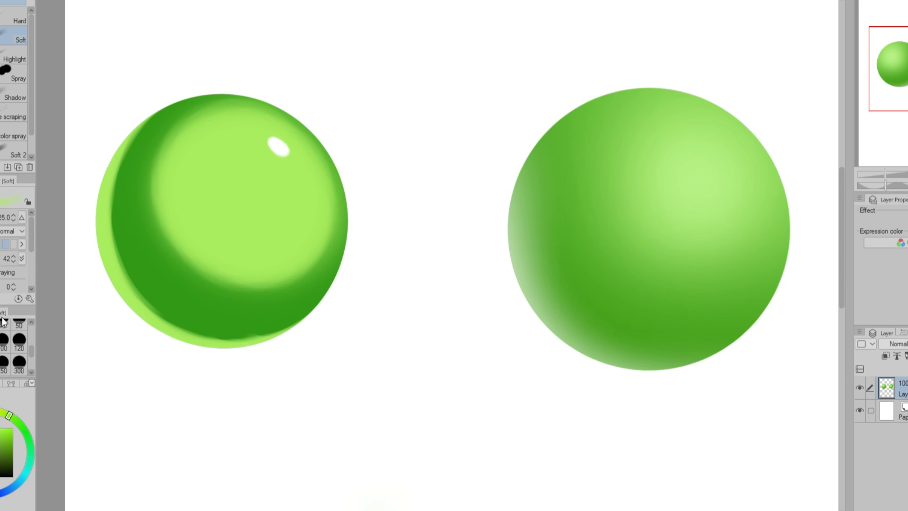
{"action": "left_click_drag", "start_coordinate": [170, 192], "coordinate": [198, 268]}
{"action": "left_click_drag", "start_coordinate": [199, 268], "coordinate": [284, 276]}
Tint the second sphere's dark crescent with translucent blue and soften the edge of the light area with sampled greens.
{"action": "left_click", "coordinate": [18, 483]}
{"action": "mouse_move", "coordinate": [148, 132]}
{"action": "left_mouse_down"}
{"action": "mouse_move", "coordinate": [127, 143]}
{"action": "mouse_move", "coordinate": [158, 270]}
{"action": "left_mouse_up"}
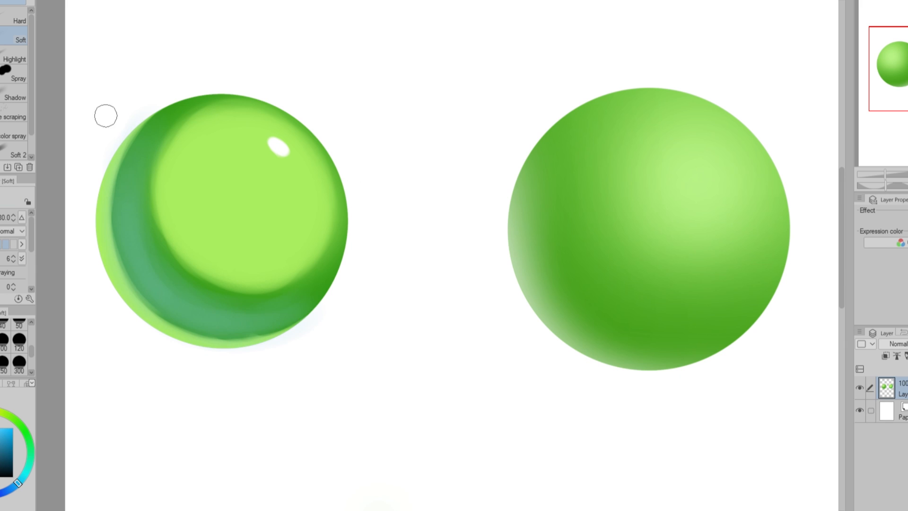
{"action": "left_click", "coordinate": [208, 118], "text": "alt"}
{"action": "left_click_drag", "start_coordinate": [208, 118], "coordinate": [284, 279]}
{"action": "left_click", "coordinate": [247, 198], "text": "alt"}
{"action": "left_click_drag", "start_coordinate": [177, 208], "coordinate": [236, 267]}
Flip the canvas horizontally, enlarge the second sphere's white highlight and add a small white spot below it.
{"action": "key", "text": "h"}
{"action": "left_click", "coordinate": [596, 146], "text": "alt"}
{"action": "mouse_move", "coordinate": [597, 144]}
{"action": "left_mouse_down"}
{"action": "mouse_move", "coordinate": [600, 169]}
{"action": "mouse_move", "coordinate": [632, 151]}
{"action": "left_mouse_up"}
{"action": "left_click", "coordinate": [651, 184]}
{"action": "left_click", "coordinate": [745, 251], "text": "alt"}
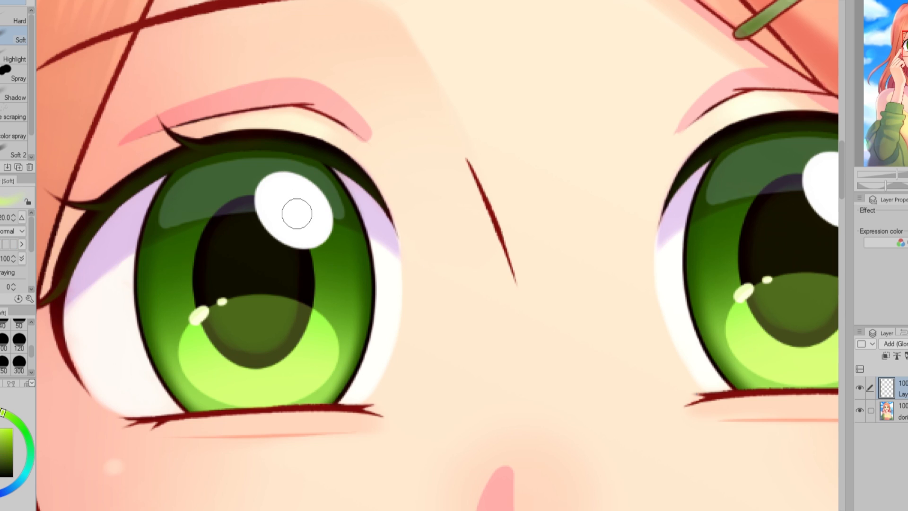
Paint a soft green glow around the white eye highlight on the Add (Glow) layer and lower that layer's opacity to 34%.
{"action": "mouse_move", "coordinate": [296, 211]}
{"action": "left_mouse_down"}
{"action": "mouse_move", "coordinate": [269, 194]}
{"action": "mouse_move", "coordinate": [285, 191]}
{"action": "mouse_move", "coordinate": [311, 209]}
{"action": "mouse_move", "coordinate": [312, 226]}
{"action": "left_mouse_up"}
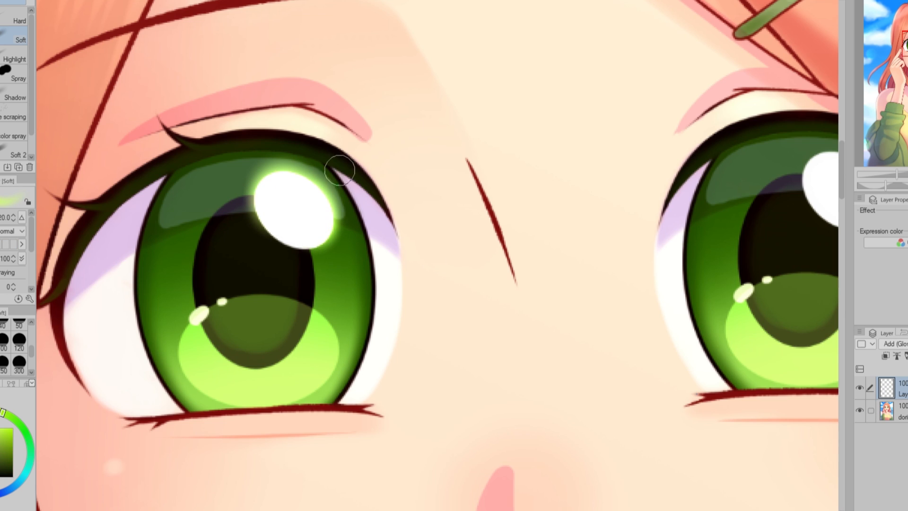
{"action": "left_click", "coordinate": [0, 494]}
{"action": "left_click_drag", "start_coordinate": [253, 228], "coordinate": [276, 271]}
{"action": "left_click", "coordinate": [0, 492]}
{"action": "mouse_move", "coordinate": [282, 197]}
{"action": "left_mouse_down"}
{"action": "mouse_move", "coordinate": [290, 222]}
{"action": "mouse_move", "coordinate": [301, 222]}
{"action": "left_mouse_up"}
{"action": "left_click_drag", "start_coordinate": [907, 344], "coordinate": [907, 344]}
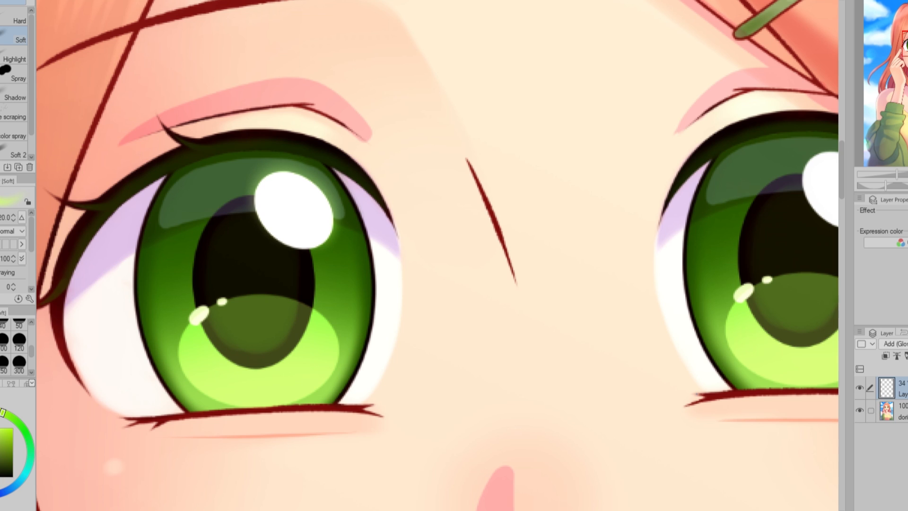
{"action": "scroll", "coordinate": [438, 256], "scroll_direction": "right", "scroll_amount": 3}
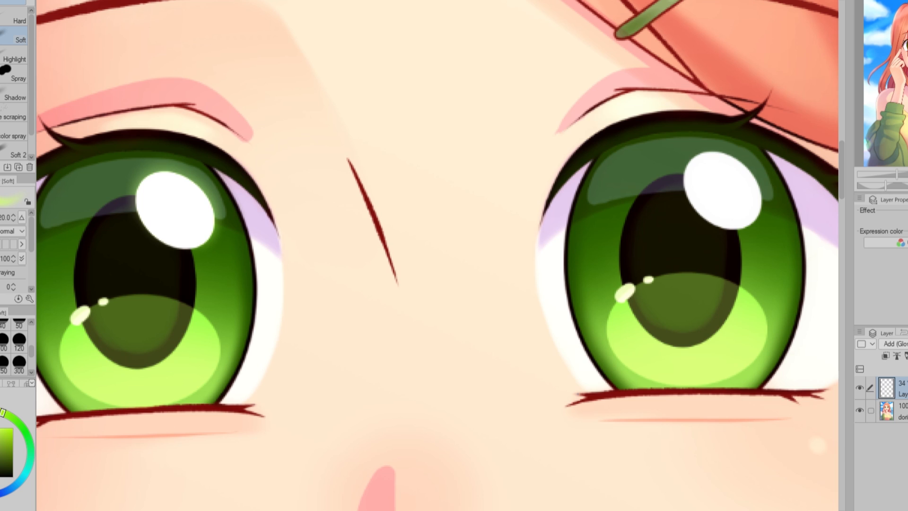
{"action": "left_click_drag", "start_coordinate": [907, 344], "coordinate": [907, 344]}
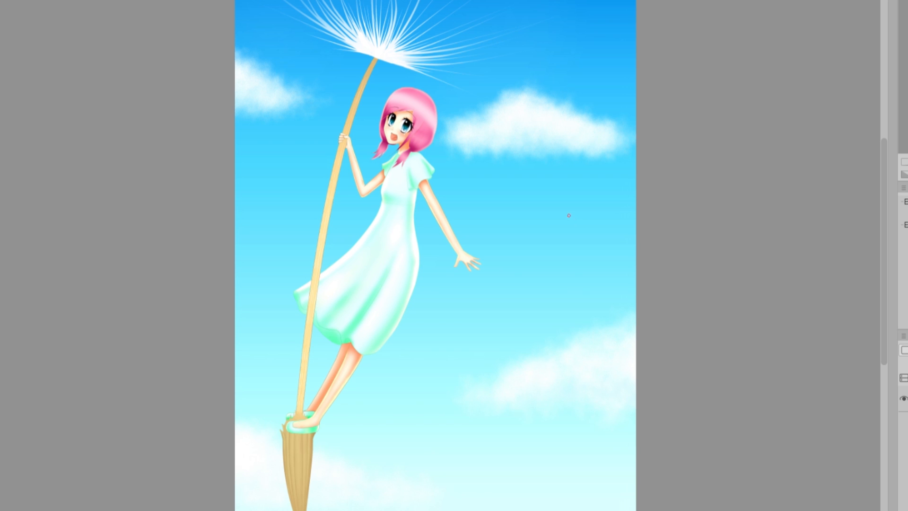
Examine the shading on the dandelion girl's arms, hair and dress and the sky around her.
{"action": "scroll", "coordinate": [472, 186], "scroll_direction": "up", "scroll_amount": 2}
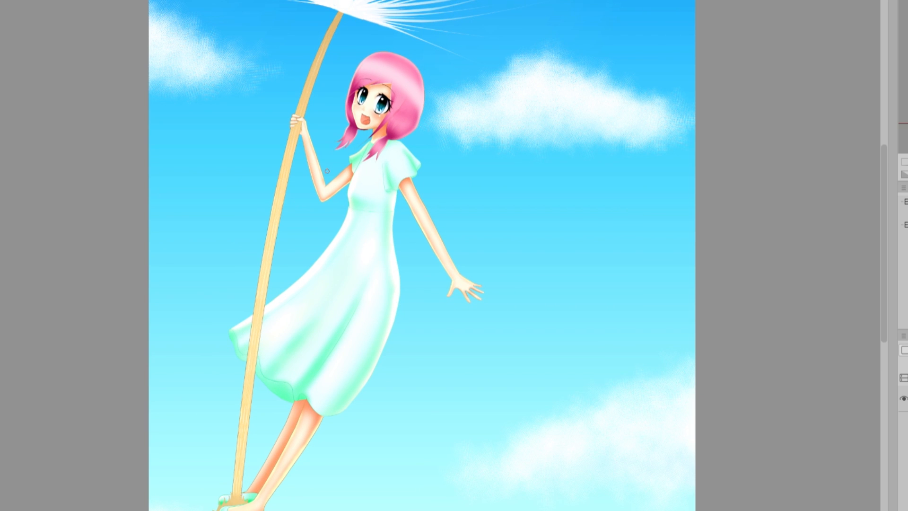
{"action": "scroll", "coordinate": [417, 199], "scroll_direction": "up", "scroll_amount": 4}
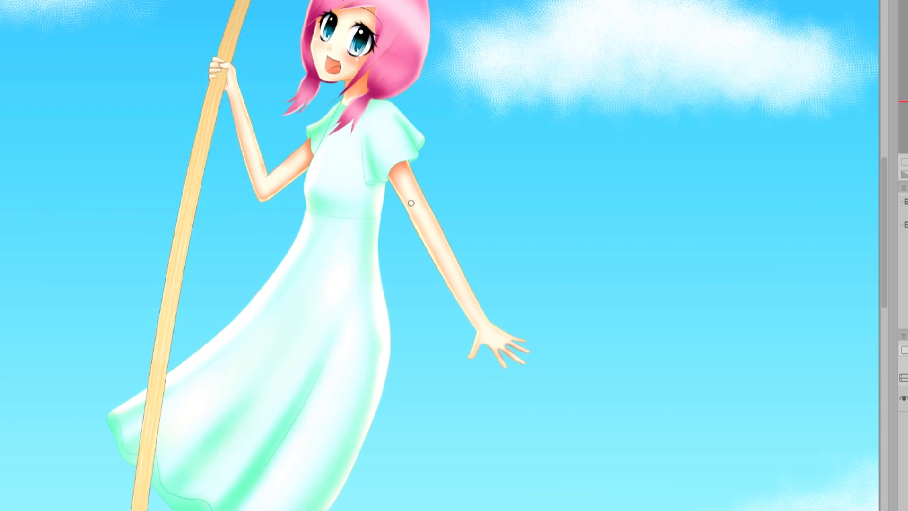
{"action": "scroll", "coordinate": [426, 236], "scroll_direction": "down", "scroll_amount": 1}
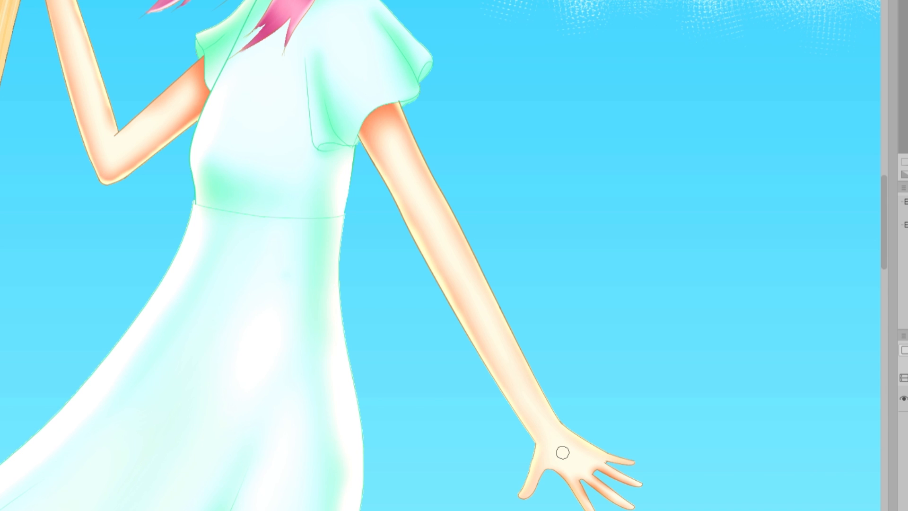
{"action": "left_click_drag", "start_coordinate": [877, 232], "coordinate": [874, 188]}
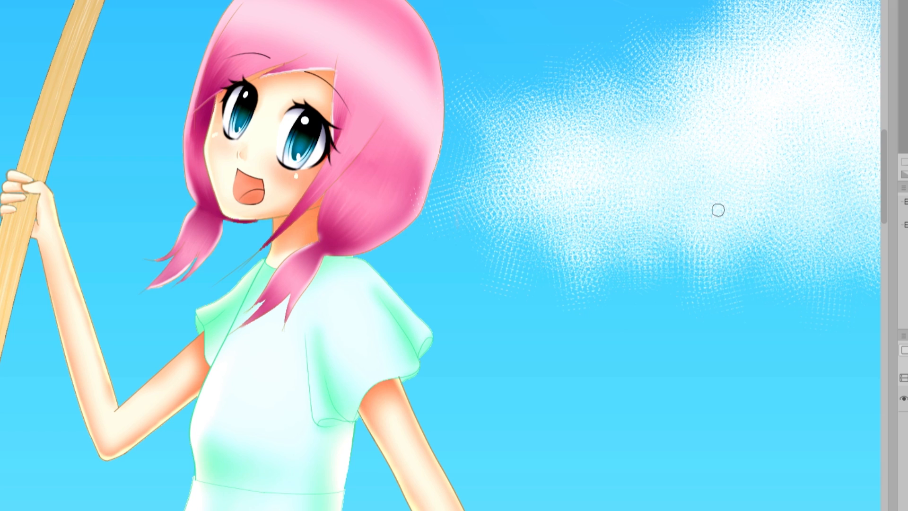
{"action": "left_click_drag", "start_coordinate": [882, 154], "coordinate": [885, 272]}
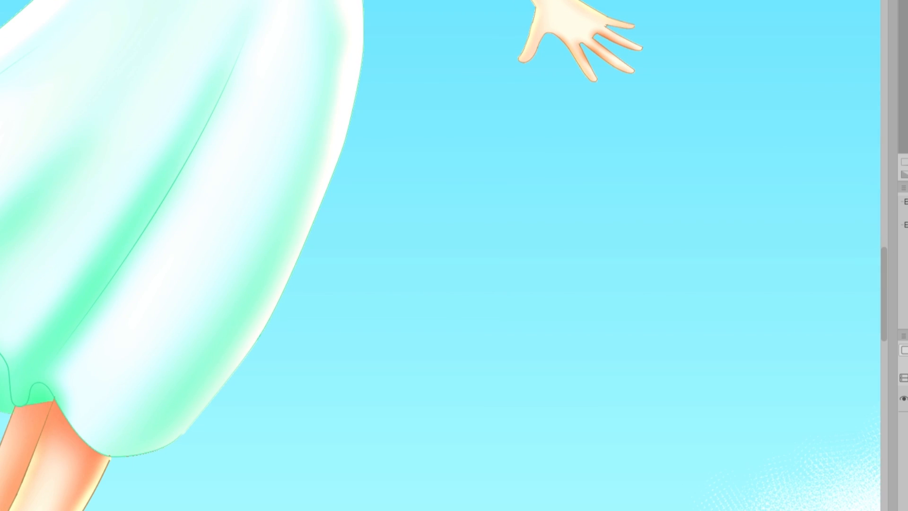
{"action": "scroll", "coordinate": [440, 255], "scroll_direction": "left", "scroll_amount": 8}
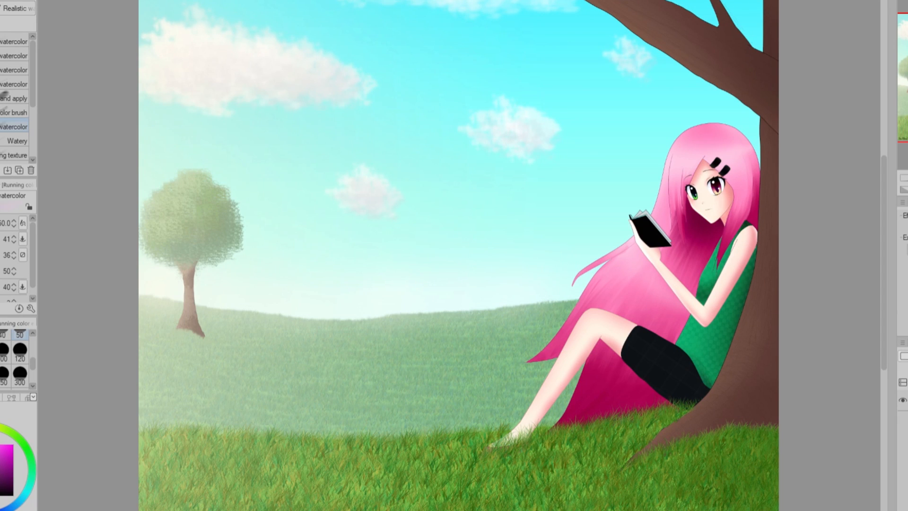
Examine the composition of the girl reading under the tree, including the grass, her face and the empty background.
{"action": "left_click_drag", "start_coordinate": [882, 265], "coordinate": [880, 296]}
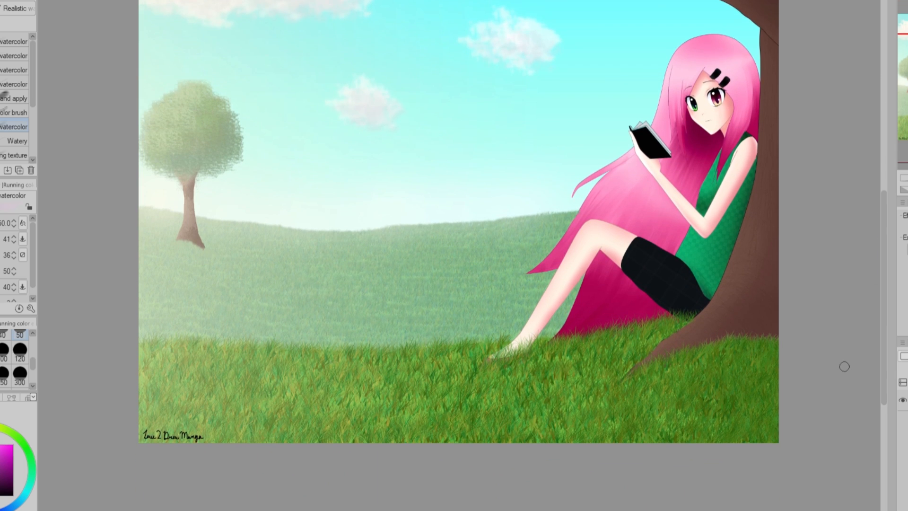
{"action": "scroll", "coordinate": [663, 296], "scroll_direction": "up", "scroll_amount": 6}
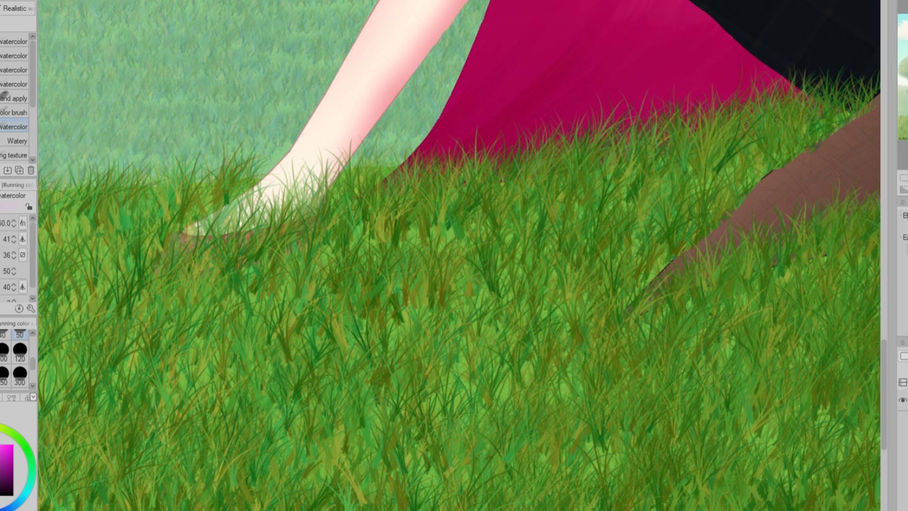
{"action": "scroll", "coordinate": [872, 188], "scroll_direction": "down", "scroll_amount": 6}
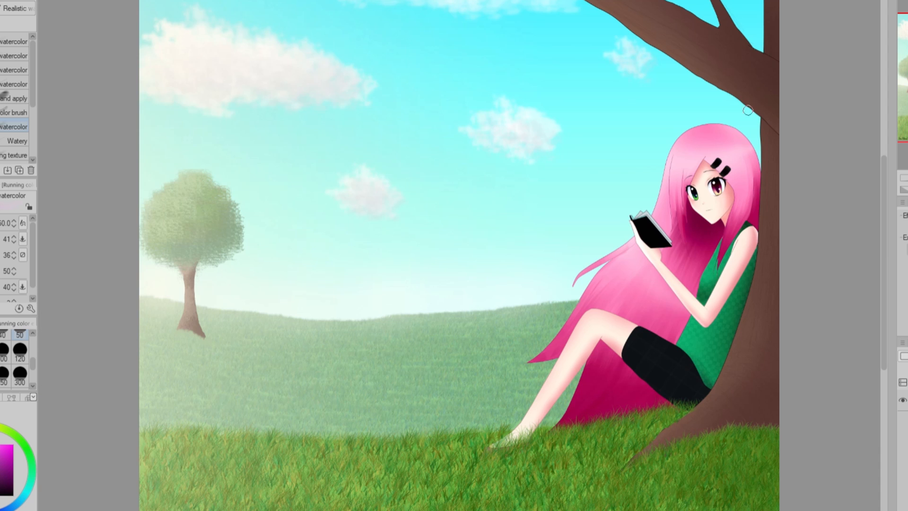
{"action": "scroll", "coordinate": [838, 77], "scroll_direction": "up", "scroll_amount": 4}
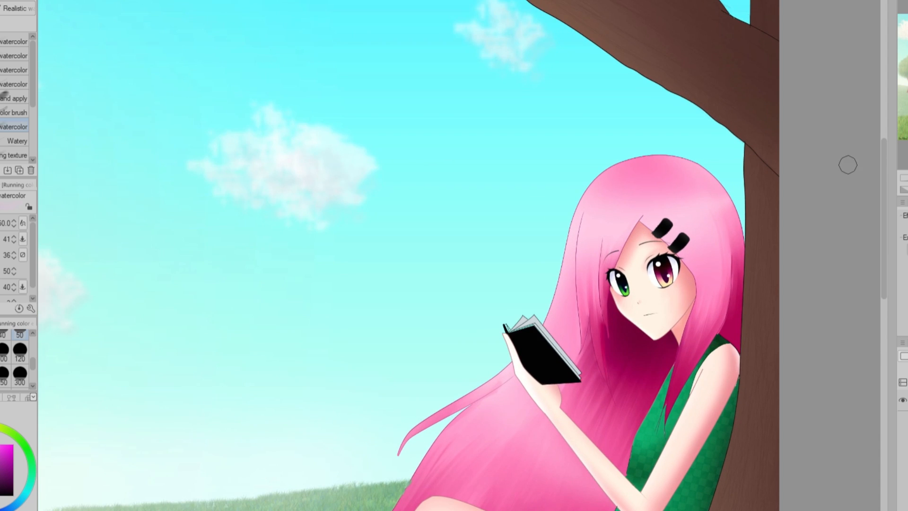
{"action": "scroll", "coordinate": [848, 165], "scroll_direction": "up", "scroll_amount": 2}
{"action": "left_click_drag", "start_coordinate": [880, 191], "coordinate": [880, 260]}
{"action": "scroll", "coordinate": [501, 49], "scroll_direction": "up", "scroll_amount": 4}
{"action": "scroll", "coordinate": [501, 50], "scroll_direction": "up", "scroll_amount": 5}
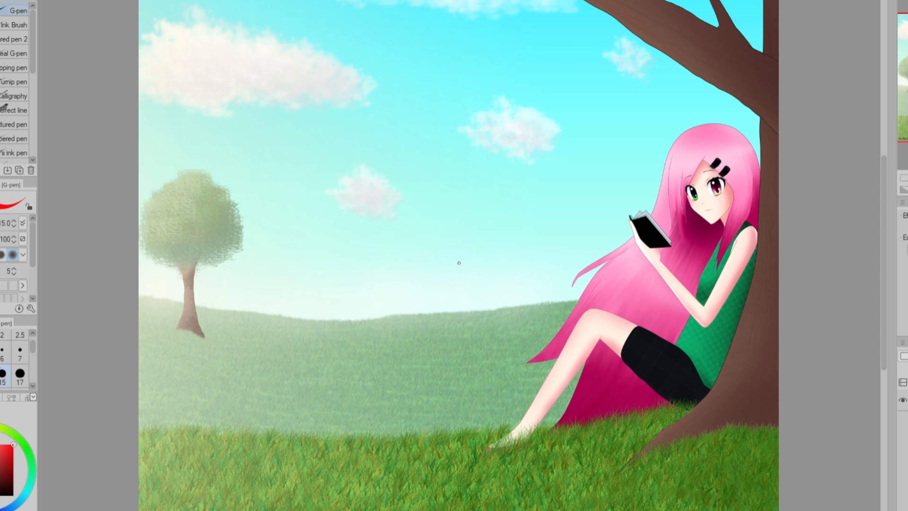
Loop red G-pen strokes at size 50 between the distant tree and the girl's face, and undo the marking.
{"action": "scroll", "coordinate": [9, 369], "scroll_direction": "down", "scroll_amount": 2}
{"action": "left_click", "coordinate": [19, 353]}
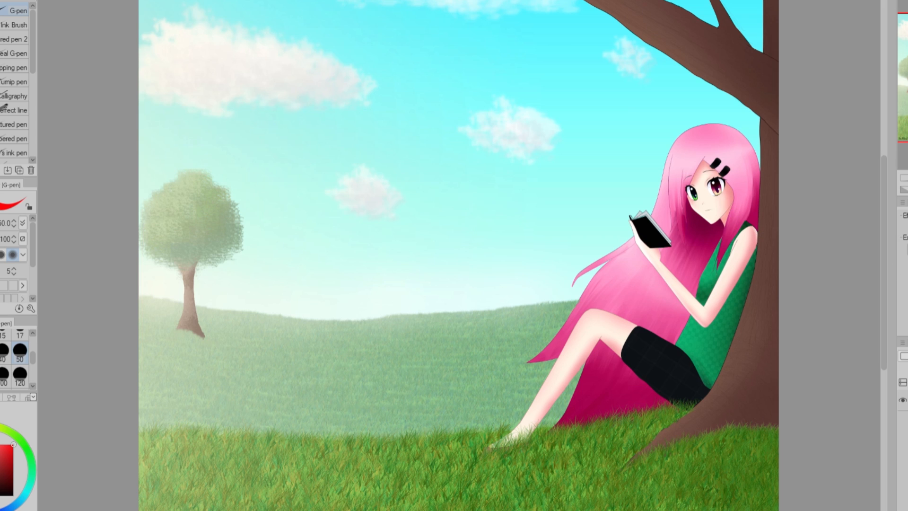
{"action": "mouse_move", "coordinate": [723, 187]}
{"action": "left_mouse_down"}
{"action": "mouse_move", "coordinate": [615, 227]}
{"action": "mouse_move", "coordinate": [365, 253]}
{"action": "mouse_move", "coordinate": [190, 224]}
{"action": "mouse_move", "coordinate": [439, 173]}
{"action": "mouse_move", "coordinate": [592, 156]}
{"action": "mouse_move", "coordinate": [702, 174]}
{"action": "mouse_move", "coordinate": [694, 188]}
{"action": "mouse_move", "coordinate": [582, 220]}
{"action": "mouse_move", "coordinate": [341, 240]}
{"action": "mouse_move", "coordinate": [204, 218]}
{"action": "mouse_move", "coordinate": [508, 167]}
{"action": "mouse_move", "coordinate": [732, 176]}
{"action": "left_mouse_up"}
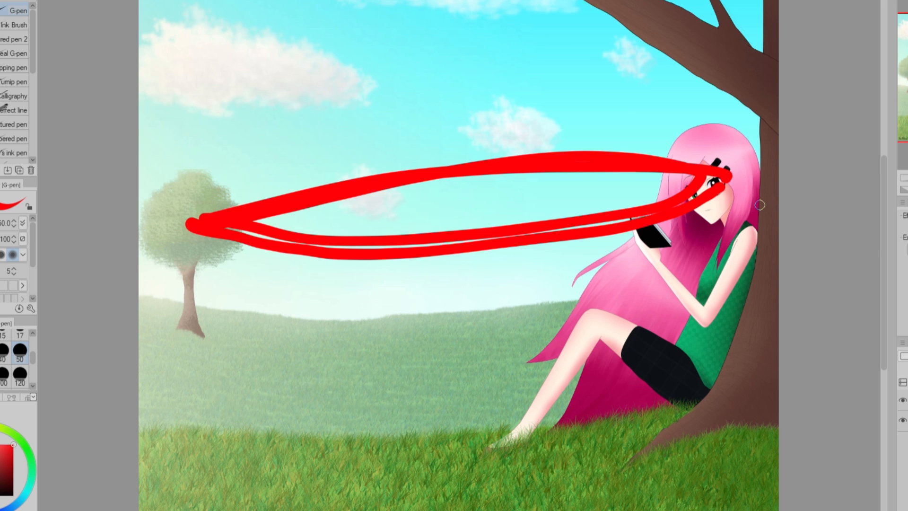
{"action": "key", "text": "ctrl+z"}
Lasso the distant tree and move a copy of it next to the girl's hair.
{"action": "key", "text": "m"}
{"action": "left_click_drag", "start_coordinate": [258, 174], "coordinate": [211, 288]}
{"action": "mouse_move", "coordinate": [243, 188]}
{"action": "left_mouse_down"}
{"action": "mouse_move", "coordinate": [208, 276]}
{"action": "mouse_move", "coordinate": [202, 338]}
{"action": "mouse_move", "coordinate": [134, 216]}
{"action": "mouse_move", "coordinate": [233, 187]}
{"action": "left_mouse_up"}
{"action": "key", "text": "ctrl+t"}
{"action": "mouse_move", "coordinate": [218, 307]}
{"action": "left_mouse_down"}
{"action": "mouse_move", "coordinate": [555, 293]}
{"action": "mouse_move", "coordinate": [547, 300]}
{"action": "left_mouse_up"}
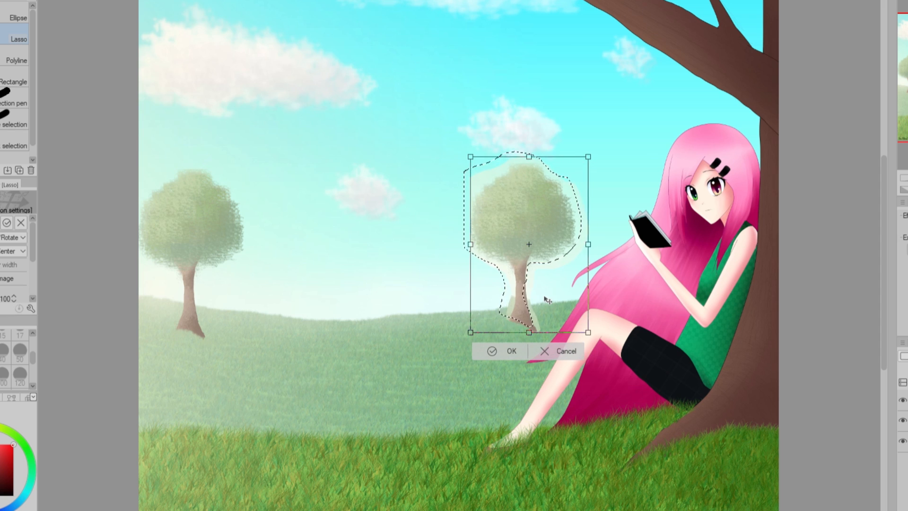
{"action": "left_click", "coordinate": [501, 351]}
Crop the canvas to a portrait format around the girl, the large trunk and the copied tree.
{"action": "scroll", "coordinate": [410, 342], "scroll_direction": "down", "scroll_amount": 2}
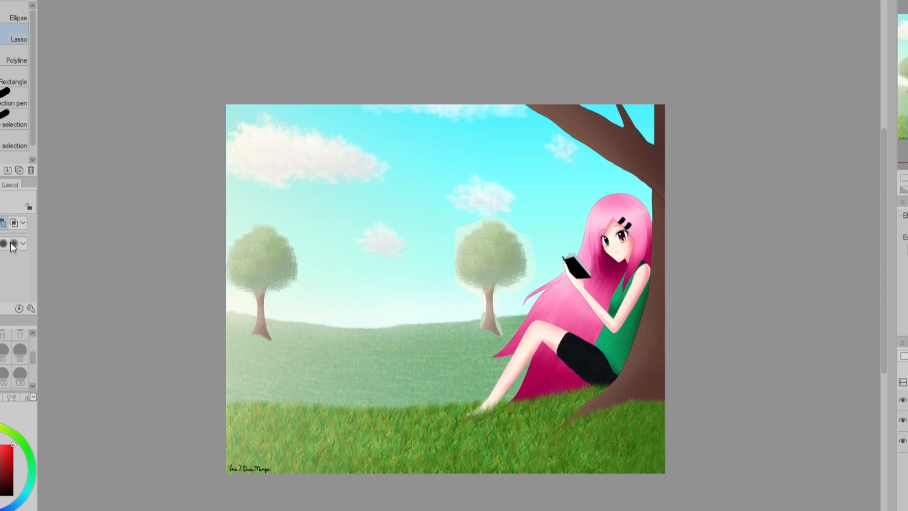
{"action": "left_click", "coordinate": [8, 288]}
{"action": "left_click_drag", "start_coordinate": [227, 289], "coordinate": [440, 273]}
{"action": "left_click", "coordinate": [519, 173]}
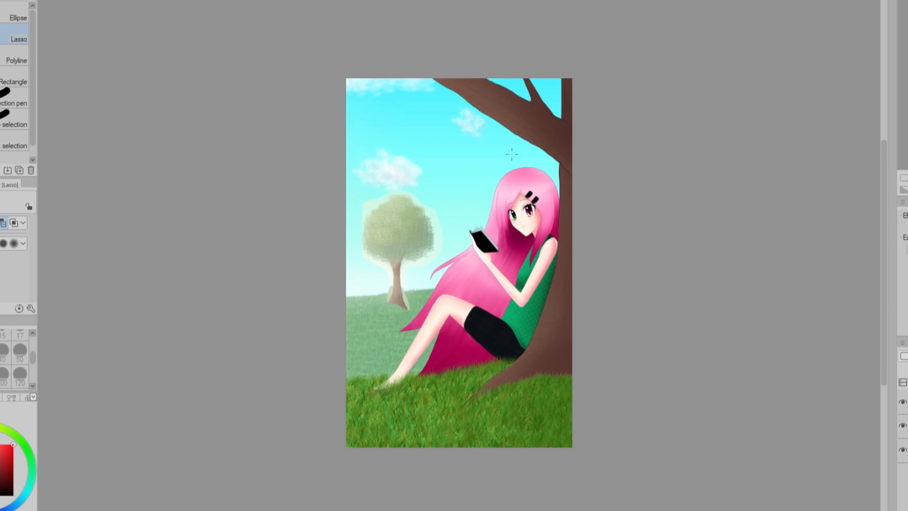
{"action": "scroll", "coordinate": [492, 170], "scroll_direction": "up", "scroll_amount": 1}
Paint a row of bushes along the horizon with the G-pen in a green sampled from the copied tree.
{"action": "key", "text": "p"}
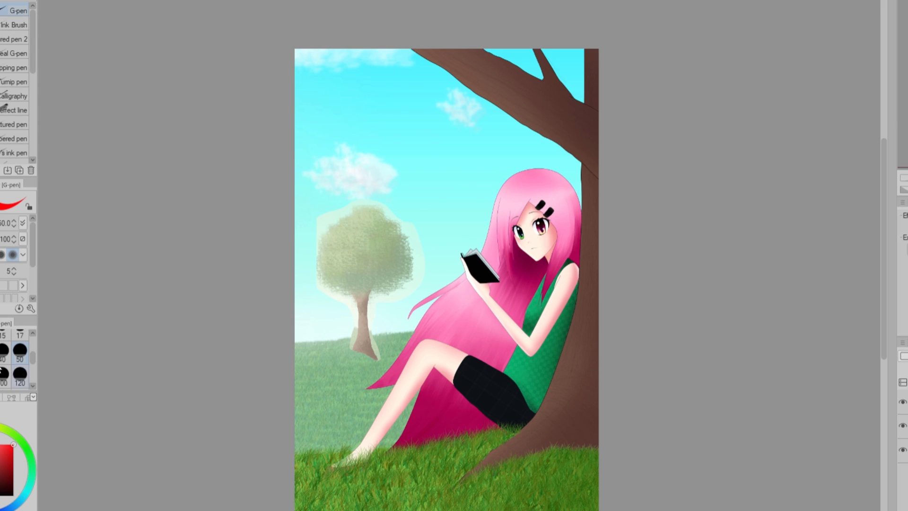
{"action": "left_click", "coordinate": [19, 335]}
{"action": "left_click", "coordinate": [19, 375]}
{"action": "left_click", "coordinate": [359, 296], "text": "alt"}
{"action": "mouse_move", "coordinate": [300, 339]}
{"action": "left_mouse_down"}
{"action": "mouse_move", "coordinate": [392, 341]}
{"action": "mouse_move", "coordinate": [293, 356]}
{"action": "mouse_move", "coordinate": [365, 354]}
{"action": "mouse_move", "coordinate": [410, 330]}
{"action": "left_mouse_up"}
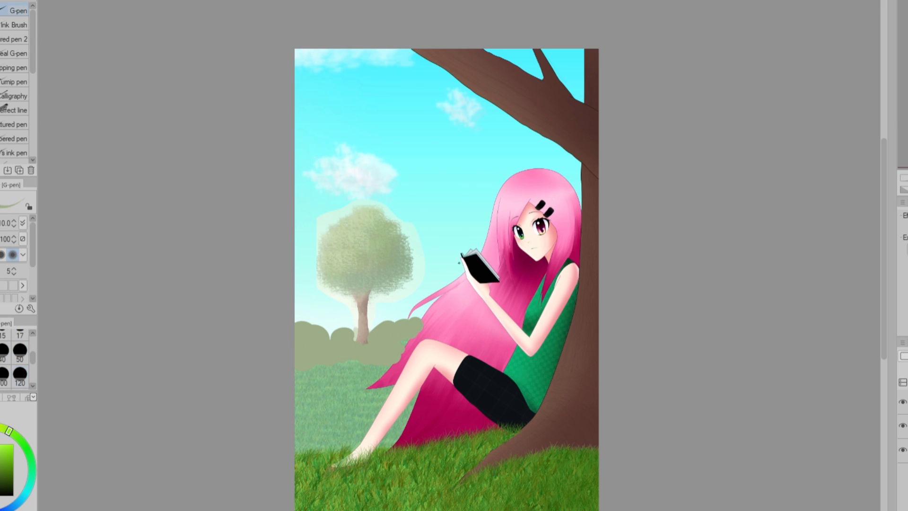
Paint another background tree between the copied tree and the girl's book, using sampled brown for the trunk and green for the foliage.
{"action": "left_click", "coordinate": [20, 335]}
{"action": "left_click", "coordinate": [362, 312], "text": "alt"}
{"action": "left_click_drag", "start_coordinate": [439, 259], "coordinate": [435, 293]}
{"action": "left_click_drag", "start_coordinate": [432, 280], "coordinate": [422, 322]}
{"action": "left_click", "coordinate": [395, 258], "text": "alt"}
{"action": "left_click", "coordinate": [5, 351]}
{"action": "mouse_move", "coordinate": [437, 255]}
{"action": "left_mouse_down"}
{"action": "mouse_move", "coordinate": [420, 234]}
{"action": "mouse_move", "coordinate": [469, 248]}
{"action": "left_mouse_up"}
{"action": "left_click", "coordinate": [355, 235], "text": "alt"}
{"action": "mouse_move", "coordinate": [421, 232]}
{"action": "left_mouse_down"}
{"action": "mouse_move", "coordinate": [439, 213]}
{"action": "mouse_move", "coordinate": [426, 259]}
{"action": "mouse_move", "coordinate": [443, 269]}
{"action": "mouse_move", "coordinate": [455, 271]}
{"action": "mouse_move", "coordinate": [479, 246]}
{"action": "left_mouse_up"}
{"action": "left_click", "coordinate": [363, 310], "text": "alt"}
{"action": "left_click", "coordinate": [456, 249], "text": "alt"}
Paint green foliage and thin brown trunks for trees along the picture's left edge.
{"action": "left_click_drag", "start_coordinate": [297, 302], "coordinate": [307, 243]}
{"action": "mouse_move", "coordinate": [307, 244]}
{"action": "left_mouse_down"}
{"action": "mouse_move", "coordinate": [320, 272]}
{"action": "mouse_move", "coordinate": [296, 238]}
{"action": "left_mouse_up"}
{"action": "left_click", "coordinate": [360, 310], "text": "alt"}
{"action": "left_click_drag", "start_coordinate": [324, 285], "coordinate": [329, 337]}
{"action": "left_click_drag", "start_coordinate": [302, 295], "coordinate": [314, 326]}
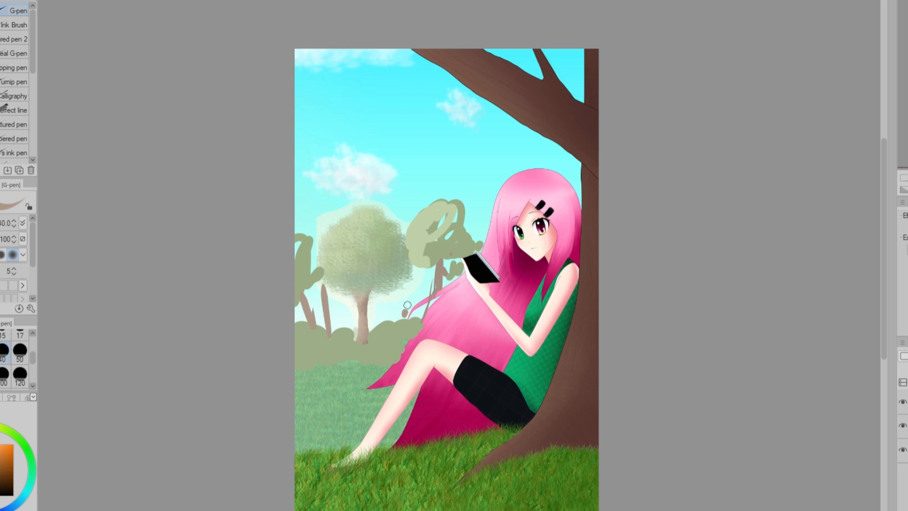
Add more thin trunks beside the girl's hair and extend the green foliage on both sides of the copied tree.
{"action": "left_click_drag", "start_coordinate": [415, 280], "coordinate": [406, 316]}
{"action": "left_click_drag", "start_coordinate": [425, 262], "coordinate": [424, 300]}
{"action": "left_click", "coordinate": [318, 273], "text": "alt"}
{"action": "left_click_drag", "start_coordinate": [321, 244], "coordinate": [298, 222]}
{"action": "left_click_drag", "start_coordinate": [474, 245], "coordinate": [480, 217]}
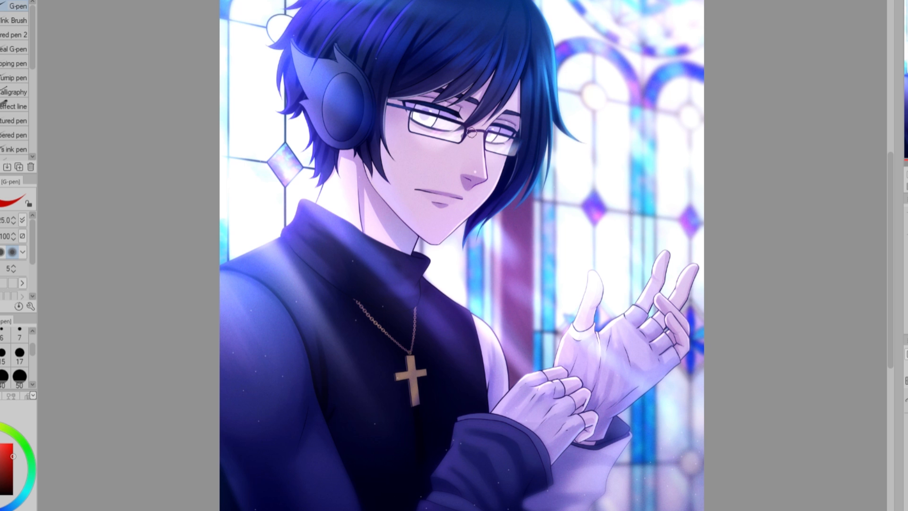
{"action": "mouse_move", "coordinate": [468, 129]}
{"action": "left_mouse_down"}
{"action": "mouse_move", "coordinate": [606, 288]}
{"action": "mouse_move", "coordinate": [632, 367]}
{"action": "mouse_move", "coordinate": [499, 431]}
{"action": "mouse_move", "coordinate": [414, 399]}
{"action": "mouse_move", "coordinate": [398, 264]}
{"action": "mouse_move", "coordinate": [449, 144]}
{"action": "mouse_move", "coordinate": [467, 129]}
{"action": "left_mouse_up"}
{"action": "mouse_move", "coordinate": [530, 124]}
{"action": "left_mouse_down"}
{"action": "mouse_move", "coordinate": [428, 220]}
{"action": "mouse_move", "coordinate": [276, 233]}
{"action": "mouse_move", "coordinate": [405, 124]}
{"action": "mouse_move", "coordinate": [615, 196]}
{"action": "mouse_move", "coordinate": [791, 163]}
{"action": "left_mouse_up"}
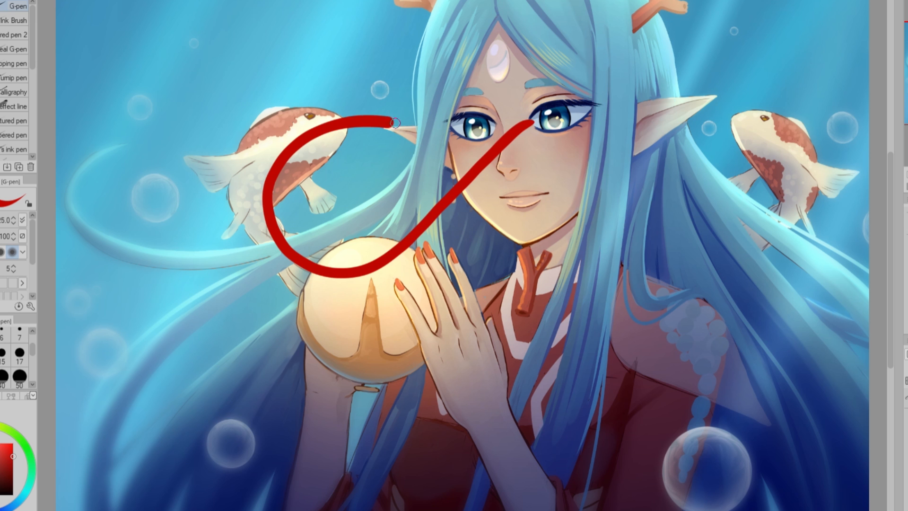
{"action": "left_click_drag", "start_coordinate": [634, 98], "coordinate": [537, 122]}
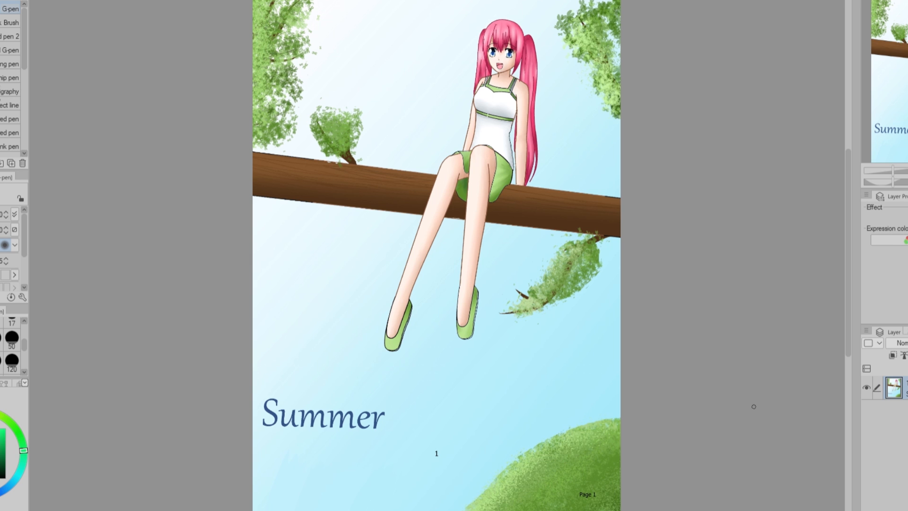
On a new layer over the Summer drawing, draw red contour curves across the seated girl's neck, shoulders, chest, waist and face.
{"action": "scroll", "coordinate": [442, 319], "scroll_direction": "up", "scroll_amount": 5}
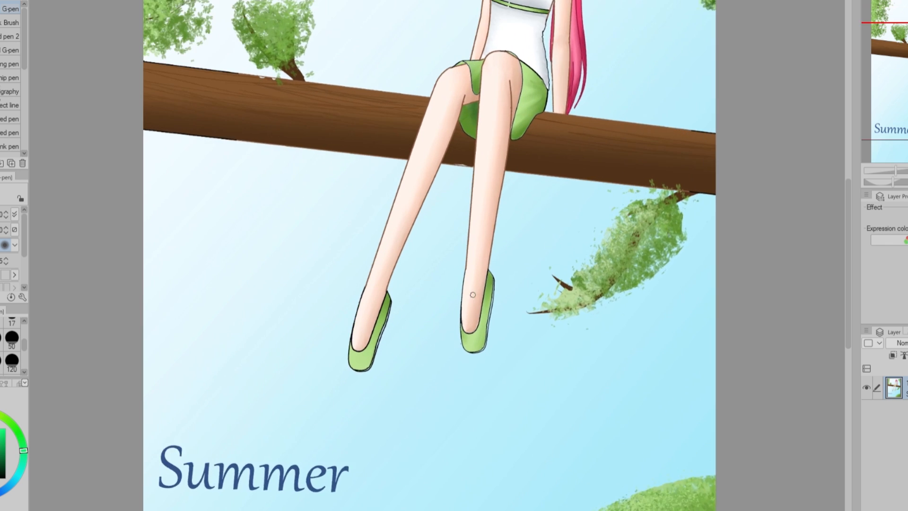
{"action": "left_click_drag", "start_coordinate": [849, 283], "coordinate": [854, 152]}
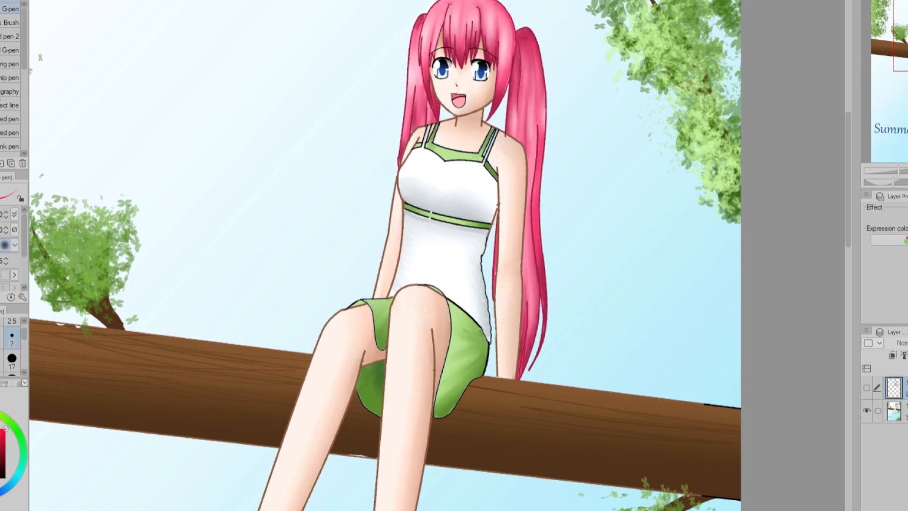
{"action": "key", "text": "ctrl+shift+n"}
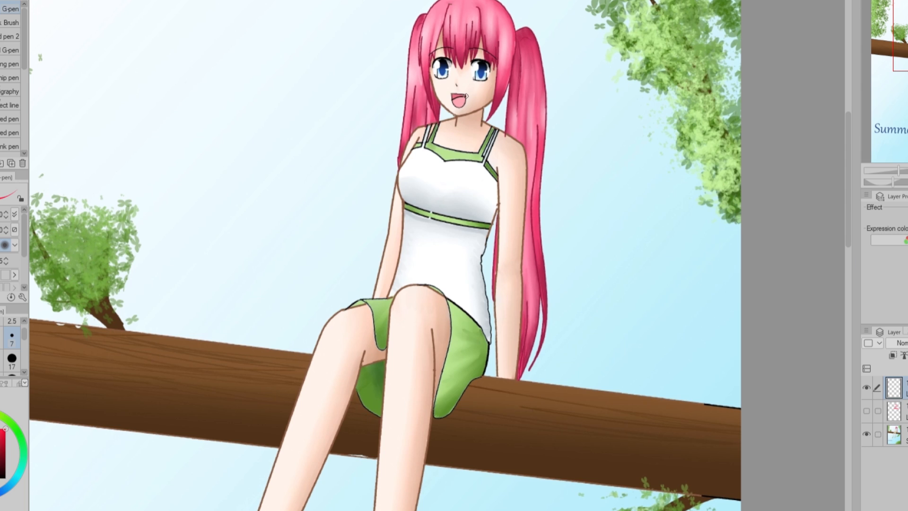
{"action": "key", "text": "bracketright"}
{"action": "left_click_drag", "start_coordinate": [451, 126], "coordinate": [488, 124]}
{"action": "mouse_move", "coordinate": [419, 129]}
{"action": "left_mouse_down"}
{"action": "mouse_move", "coordinate": [458, 162]}
{"action": "mouse_move", "coordinate": [525, 143]}
{"action": "left_mouse_up"}
{"action": "left_click_drag", "start_coordinate": [405, 204], "coordinate": [486, 223]}
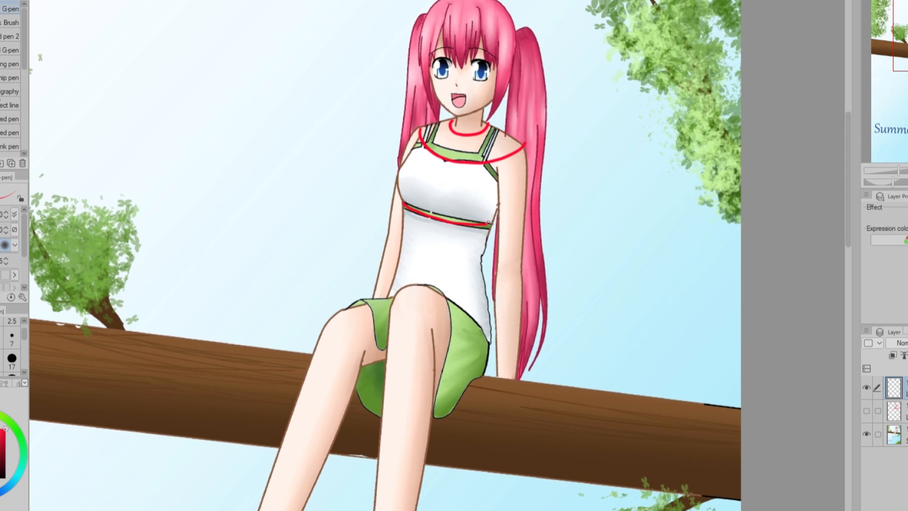
{"action": "left_click_drag", "start_coordinate": [403, 248], "coordinate": [484, 263]}
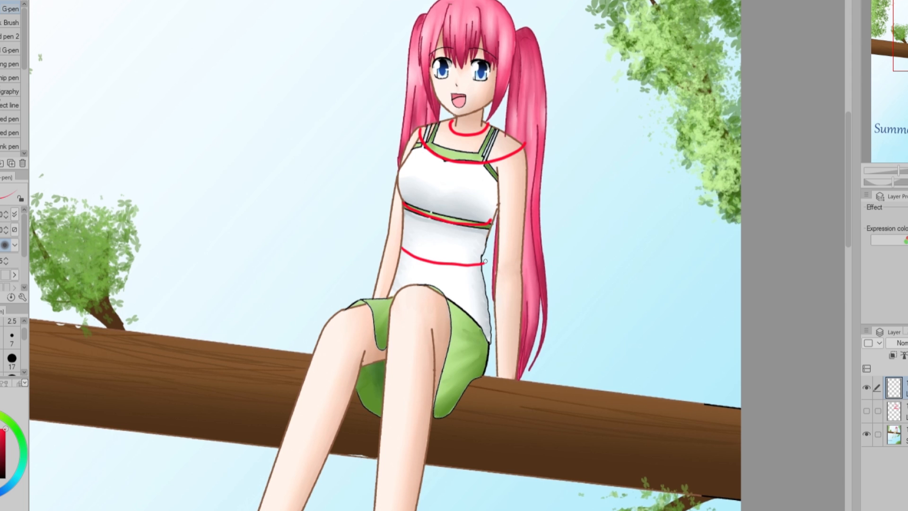
{"action": "mouse_move", "coordinate": [423, 67]}
{"action": "left_mouse_down"}
{"action": "mouse_move", "coordinate": [463, 82]}
{"action": "mouse_move", "coordinate": [501, 81]}
{"action": "left_mouse_up"}
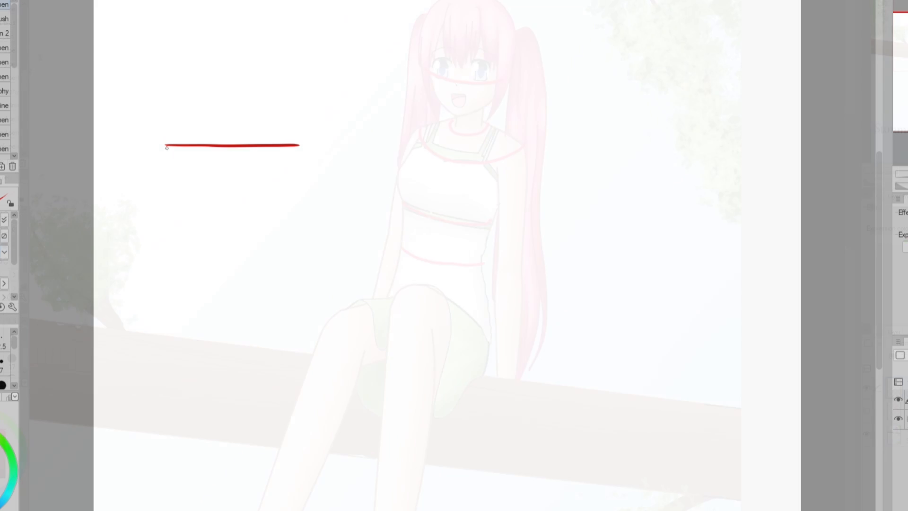
Draw a tall red rectangle on the blank canvas and divide it into three sections with two horizontal lines.
{"action": "left_click_drag", "start_coordinate": [166, 143], "coordinate": [157, 378]}
{"action": "left_click_drag", "start_coordinate": [300, 145], "coordinate": [298, 371]}
{"action": "left_click_drag", "start_coordinate": [158, 378], "coordinate": [298, 381]}
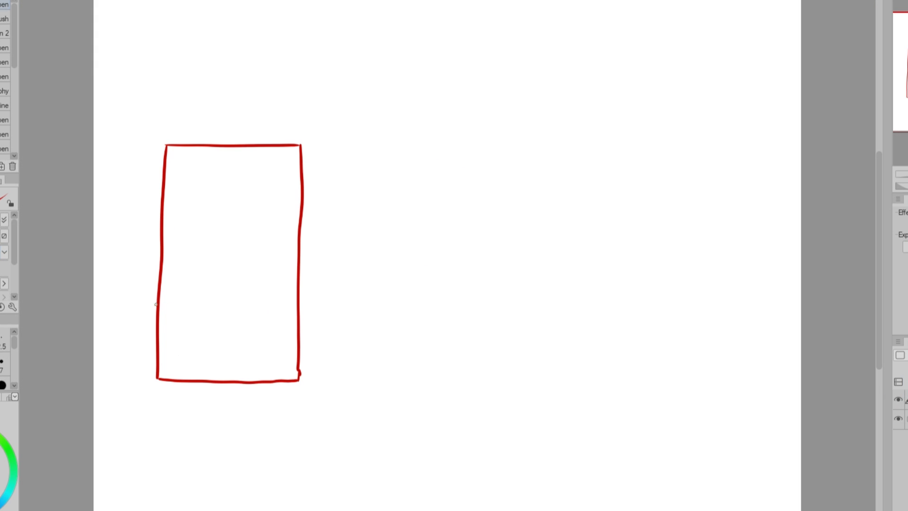
{"action": "left_click_drag", "start_coordinate": [159, 305], "coordinate": [295, 308]}
{"action": "left_click_drag", "start_coordinate": [164, 215], "coordinate": [292, 213]}
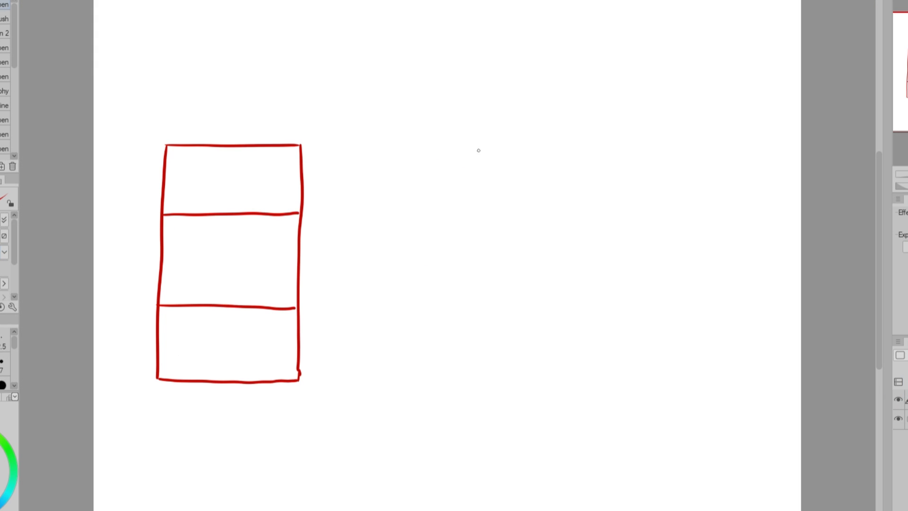
Draw a downward-tapering red cylinder beside the divided rectangle, with an open elliptical rim, slanted sides and a curved base.
{"action": "left_click_drag", "start_coordinate": [379, 141], "coordinate": [520, 187]}
{"action": "left_click_drag", "start_coordinate": [377, 171], "coordinate": [396, 303]}
{"action": "left_click_drag", "start_coordinate": [533, 161], "coordinate": [518, 241]}
{"action": "left_click_drag", "start_coordinate": [531, 169], "coordinate": [508, 287]}
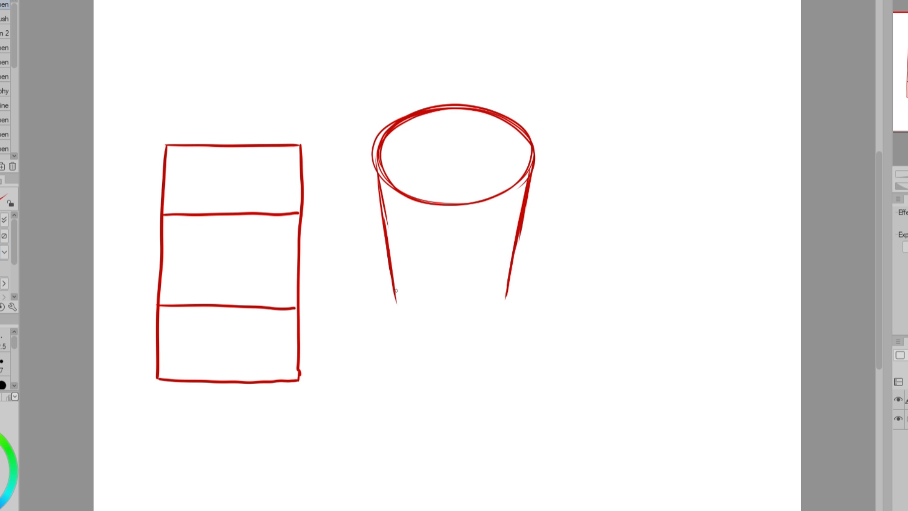
{"action": "mouse_move", "coordinate": [396, 296]}
{"action": "left_mouse_down"}
{"action": "mouse_move", "coordinate": [444, 305]}
{"action": "mouse_move", "coordinate": [501, 305]}
{"action": "mouse_move", "coordinate": [480, 313]}
{"action": "mouse_move", "coordinate": [508, 297]}
{"action": "left_mouse_up"}
Add two downward-bowing contour curves around the tapered cylinder and a separate matching curve above it.
{"action": "mouse_move", "coordinate": [386, 217]}
{"action": "left_mouse_down"}
{"action": "mouse_move", "coordinate": [446, 248]}
{"action": "mouse_move", "coordinate": [519, 234]}
{"action": "left_mouse_up"}
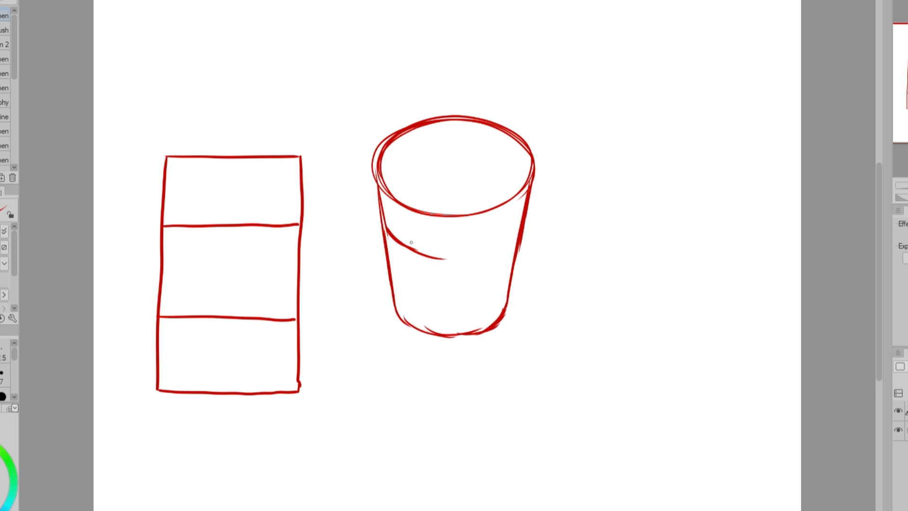
{"action": "left_click_drag", "start_coordinate": [436, 258], "coordinate": [521, 223]}
{"action": "left_click_drag", "start_coordinate": [388, 228], "coordinate": [426, 253]}
{"action": "mouse_move", "coordinate": [392, 275]}
{"action": "left_mouse_down"}
{"action": "mouse_move", "coordinate": [413, 298]}
{"action": "mouse_move", "coordinate": [458, 301]}
{"action": "left_mouse_up"}
{"action": "mouse_move", "coordinate": [512, 268]}
{"action": "left_mouse_down"}
{"action": "mouse_move", "coordinate": [490, 293]}
{"action": "mouse_move", "coordinate": [460, 300]}
{"action": "left_mouse_up"}
{"action": "left_click_drag", "start_coordinate": [489, 286], "coordinate": [430, 303]}
{"action": "left_click_drag", "start_coordinate": [391, 272], "coordinate": [454, 300]}
{"action": "mouse_move", "coordinate": [396, 40]}
{"action": "left_mouse_down"}
{"action": "mouse_move", "coordinate": [436, 75]}
{"action": "mouse_move", "coordinate": [521, 39]}
{"action": "left_mouse_up"}
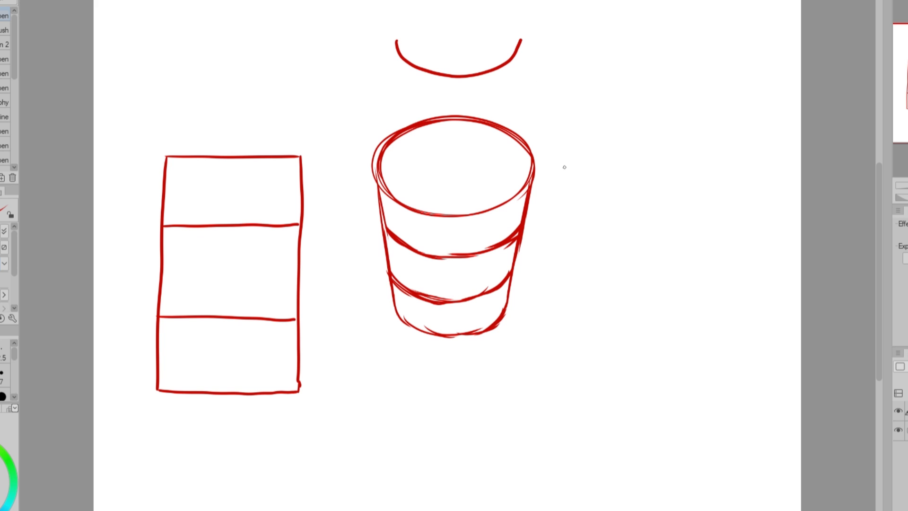
Draw a second red cylinder that widens towards an elliptical base, with a curved top and an upward-bowing contour around its middle.
{"action": "mouse_move", "coordinate": [620, 362]}
{"action": "left_mouse_down"}
{"action": "mouse_move", "coordinate": [604, 332]}
{"action": "mouse_move", "coordinate": [659, 291]}
{"action": "mouse_move", "coordinate": [712, 312]}
{"action": "mouse_move", "coordinate": [638, 359]}
{"action": "mouse_move", "coordinate": [596, 353]}
{"action": "left_mouse_up"}
{"action": "mouse_move", "coordinate": [583, 322]}
{"action": "left_mouse_down"}
{"action": "mouse_move", "coordinate": [616, 171]}
{"action": "mouse_move", "coordinate": [700, 179]}
{"action": "left_mouse_up"}
{"action": "key", "text": "ctrl+z"}
{"action": "key", "text": "ctrl+z"}
{"action": "mouse_move", "coordinate": [608, 187]}
{"action": "left_mouse_down"}
{"action": "mouse_move", "coordinate": [693, 171]}
{"action": "mouse_move", "coordinate": [709, 186]}
{"action": "left_mouse_up"}
{"action": "left_click_drag", "start_coordinate": [706, 188], "coordinate": [725, 318]}
{"action": "left_click_drag", "start_coordinate": [639, 170], "coordinate": [614, 184]}
{"action": "left_click_drag", "start_coordinate": [604, 236], "coordinate": [584, 331]}
{"action": "mouse_move", "coordinate": [596, 258]}
{"action": "left_mouse_down"}
{"action": "mouse_move", "coordinate": [614, 245]}
{"action": "mouse_move", "coordinate": [686, 235]}
{"action": "mouse_move", "coordinate": [713, 252]}
{"action": "left_mouse_up"}
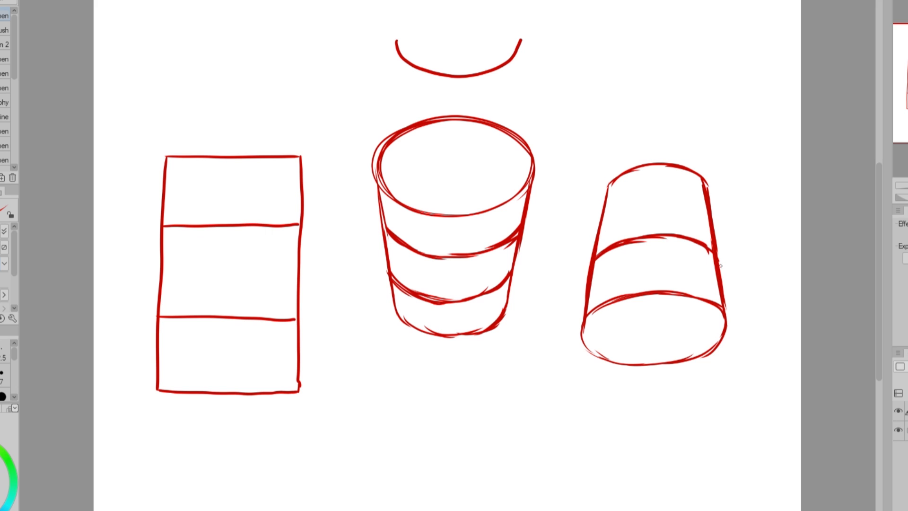
Add and thicken upward-bowing contours on the second cylinder, draw a separate arc above it and retrace its base ellipse.
{"action": "left_click_drag", "start_coordinate": [607, 209], "coordinate": [708, 200]}
{"action": "left_click_drag", "start_coordinate": [711, 252], "coordinate": [720, 308]}
{"action": "mouse_move", "coordinate": [595, 260]}
{"action": "left_mouse_down"}
{"action": "mouse_move", "coordinate": [645, 234]}
{"action": "mouse_move", "coordinate": [712, 260]}
{"action": "left_mouse_up"}
{"action": "left_click_drag", "start_coordinate": [591, 264], "coordinate": [709, 249]}
{"action": "left_click_drag", "start_coordinate": [608, 120], "coordinate": [722, 103]}
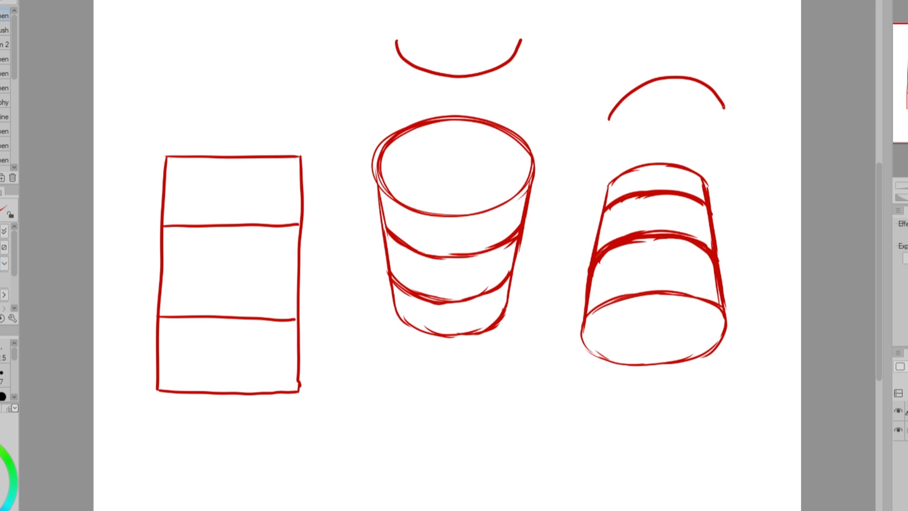
{"action": "mouse_move", "coordinate": [591, 317]}
{"action": "left_mouse_down"}
{"action": "mouse_move", "coordinate": [672, 291]}
{"action": "mouse_move", "coordinate": [707, 362]}
{"action": "left_mouse_up"}
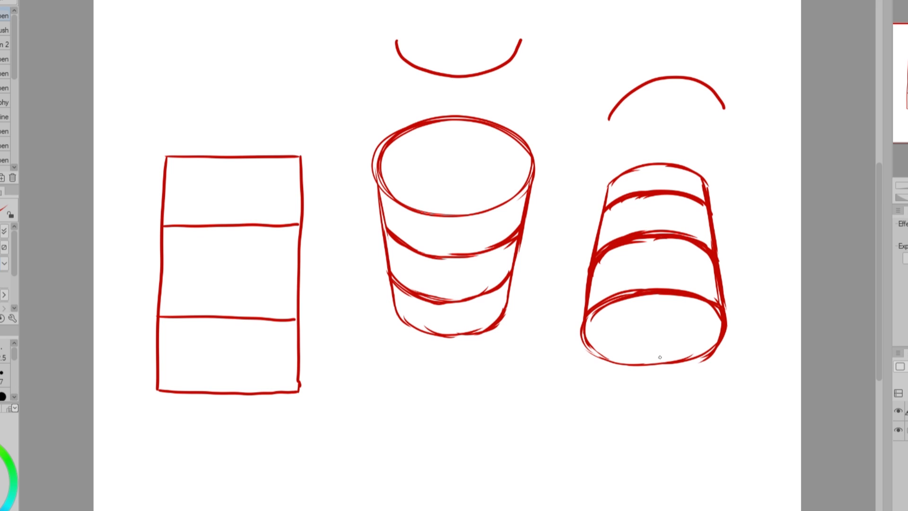
{"action": "key", "text": "k"}
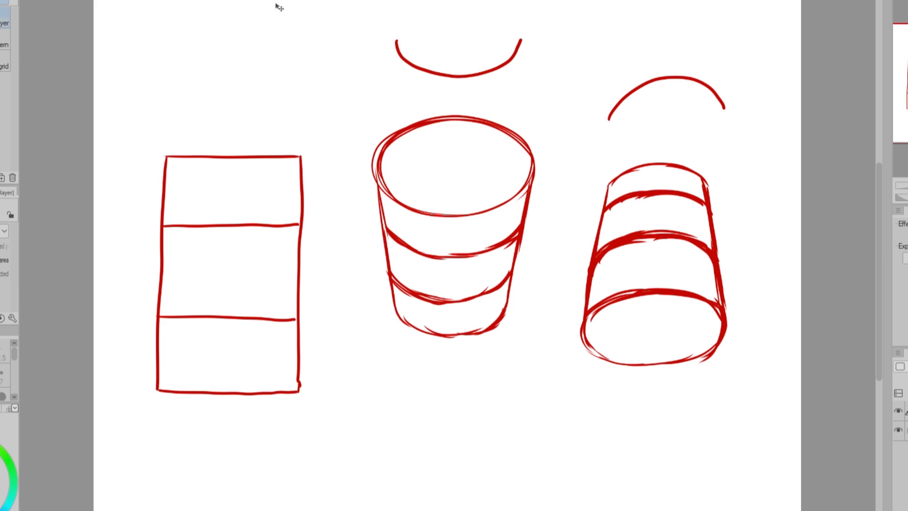
{"action": "left_click_drag", "start_coordinate": [744, 127], "coordinate": [742, 164]}
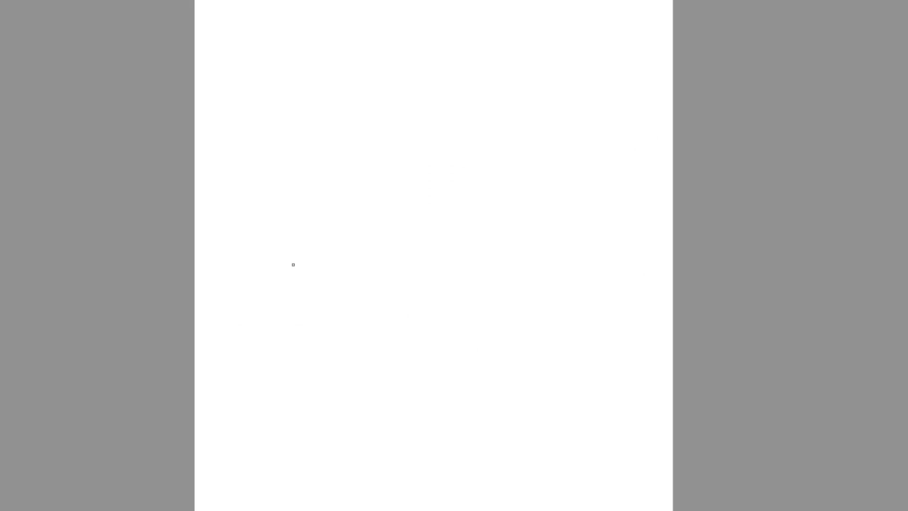
Sketch slightly rising horizontal lines across the blank canvas for the top and front edges of a ledge.
{"action": "left_click_drag", "start_coordinate": [223, 262], "coordinate": [640, 231]}
{"action": "left_click_drag", "start_coordinate": [228, 338], "coordinate": [525, 318]}
{"action": "left_click_drag", "start_coordinate": [353, 318], "coordinate": [626, 309]}
{"action": "key", "text": "ctrl+z"}
{"action": "left_click_drag", "start_coordinate": [243, 260], "coordinate": [520, 240]}
{"action": "left_click_drag", "start_coordinate": [269, 265], "coordinate": [627, 236]}
{"action": "key", "text": "ctrl+z"}
{"action": "mouse_move", "coordinate": [383, 257]}
{"action": "left_mouse_down"}
{"action": "mouse_move", "coordinate": [426, 249]}
{"action": "mouse_move", "coordinate": [448, 260]}
{"action": "left_mouse_up"}
{"action": "key", "text": "ctrl+z"}
Draw two long guide lines that converge upward and cross the ledge.
{"action": "left_click_drag", "start_coordinate": [431, 32], "coordinate": [439, 218]}
{"action": "key", "text": "ctrl+z"}
{"action": "left_click_drag", "start_coordinate": [424, 1], "coordinate": [397, 173]}
{"action": "left_click_drag", "start_coordinate": [475, 16], "coordinate": [505, 223]}
{"action": "left_click_drag", "start_coordinate": [498, 130], "coordinate": [529, 395]}
{"action": "left_click_drag", "start_coordinate": [414, 30], "coordinate": [375, 364]}
Scribble shading along the ledge's front face and strengthen its upper and lower edges.
{"action": "mouse_move", "coordinate": [235, 314]}
{"action": "left_mouse_down"}
{"action": "mouse_move", "coordinate": [508, 297]}
{"action": "mouse_move", "coordinate": [615, 306]}
{"action": "left_mouse_up"}
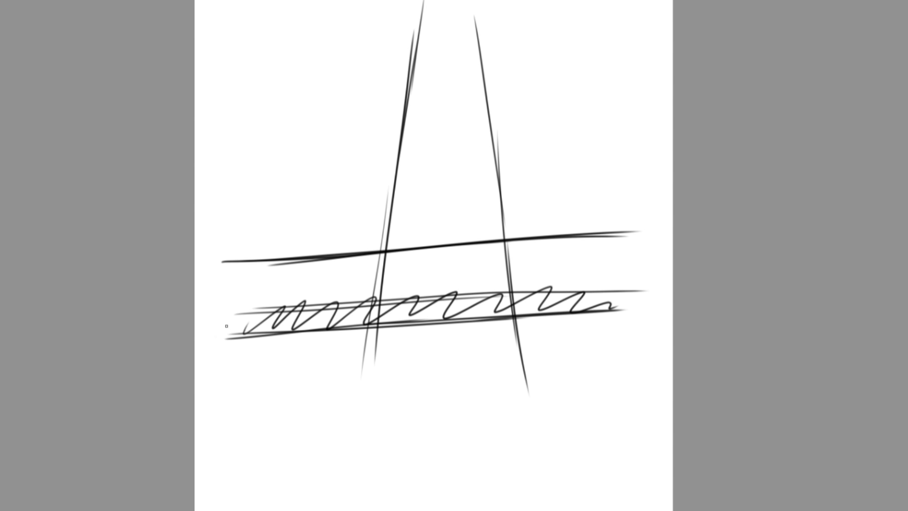
{"action": "left_click_drag", "start_coordinate": [201, 302], "coordinate": [667, 269]}
{"action": "left_click_drag", "start_coordinate": [303, 313], "coordinate": [625, 267]}
{"action": "left_click_drag", "start_coordinate": [209, 303], "coordinate": [660, 269]}
{"action": "left_click_drag", "start_coordinate": [234, 334], "coordinate": [660, 309]}
Retrace the converging guide lines down past the ledge and draw a vertical centre line between them.
{"action": "left_click_drag", "start_coordinate": [384, 221], "coordinate": [362, 394]}
{"action": "left_click_drag", "start_coordinate": [474, 17], "coordinate": [530, 388]}
{"action": "left_click_drag", "start_coordinate": [443, 17], "coordinate": [439, 240]}
{"action": "left_click_drag", "start_coordinate": [442, 78], "coordinate": [446, 451]}
Sketch the figure's head as a circle on the centre line with a tilted eye line, jaw and neck.
{"action": "mouse_move", "coordinate": [431, 76]}
{"action": "left_mouse_down"}
{"action": "mouse_move", "coordinate": [458, 104]}
{"action": "mouse_move", "coordinate": [445, 101]}
{"action": "mouse_move", "coordinate": [443, 88]}
{"action": "left_mouse_up"}
{"action": "key", "text": "ctrl+z"}
{"action": "left_click_drag", "start_coordinate": [423, 74], "coordinate": [426, 108]}
{"action": "mouse_move", "coordinate": [366, 103]}
{"action": "left_mouse_down"}
{"action": "mouse_move", "coordinate": [512, 79]}
{"action": "mouse_move", "coordinate": [468, 98]}
{"action": "left_mouse_up"}
{"action": "mouse_move", "coordinate": [425, 109]}
{"action": "left_mouse_down"}
{"action": "mouse_move", "coordinate": [464, 105]}
{"action": "mouse_move", "coordinate": [444, 122]}
{"action": "left_mouse_up"}
{"action": "key", "text": "ctrl+z"}
{"action": "left_click_drag", "start_coordinate": [470, 85], "coordinate": [472, 100]}
{"action": "left_click_drag", "start_coordinate": [468, 65], "coordinate": [474, 102]}
{"action": "left_click_drag", "start_coordinate": [443, 36], "coordinate": [436, 128]}
Sketch the shoulders and chest below the neck, with curved sides and an elliptical lower edge of the ribcage.
{"action": "mouse_move", "coordinate": [463, 104]}
{"action": "left_mouse_down"}
{"action": "mouse_move", "coordinate": [459, 129]}
{"action": "mouse_move", "coordinate": [421, 136]}
{"action": "left_mouse_up"}
{"action": "mouse_move", "coordinate": [481, 131]}
{"action": "left_mouse_down"}
{"action": "mouse_move", "coordinate": [465, 128]}
{"action": "mouse_move", "coordinate": [487, 133]}
{"action": "left_mouse_up"}
{"action": "mouse_move", "coordinate": [483, 176]}
{"action": "left_mouse_down"}
{"action": "mouse_move", "coordinate": [450, 188]}
{"action": "mouse_move", "coordinate": [482, 175]}
{"action": "mouse_move", "coordinate": [418, 180]}
{"action": "left_mouse_up"}
{"action": "key", "text": "ctrl+z"}
{"action": "left_click_drag", "start_coordinate": [421, 137], "coordinate": [413, 163]}
{"action": "left_click_drag", "start_coordinate": [487, 132], "coordinate": [479, 177]}
{"action": "mouse_move", "coordinate": [483, 137]}
{"action": "left_mouse_down"}
{"action": "mouse_move", "coordinate": [435, 169]}
{"action": "mouse_move", "coordinate": [467, 161]}
{"action": "left_mouse_up"}
{"action": "left_click_drag", "start_coordinate": [421, 165], "coordinate": [474, 163]}
{"action": "mouse_move", "coordinate": [484, 169]}
{"action": "left_mouse_down"}
{"action": "mouse_move", "coordinate": [477, 186]}
{"action": "mouse_move", "coordinate": [424, 179]}
{"action": "left_mouse_up"}
Refine the chest's side contours and centre mark, undoing the misplaced strokes.
{"action": "mouse_move", "coordinate": [422, 137]}
{"action": "left_mouse_down"}
{"action": "mouse_move", "coordinate": [491, 131]}
{"action": "mouse_move", "coordinate": [412, 153]}
{"action": "left_mouse_up"}
{"action": "left_click_drag", "start_coordinate": [434, 137], "coordinate": [441, 161]}
{"action": "left_click_drag", "start_coordinate": [452, 139], "coordinate": [441, 154]}
{"action": "key", "text": "ctrl+z"}
{"action": "key", "text": "ctrl+z"}
{"action": "key", "text": "ctrl+z"}
{"action": "mouse_move", "coordinate": [480, 133]}
{"action": "left_mouse_down"}
{"action": "mouse_move", "coordinate": [473, 163]}
{"action": "mouse_move", "coordinate": [445, 167]}
{"action": "left_mouse_up"}
{"action": "mouse_move", "coordinate": [482, 133]}
{"action": "left_mouse_down"}
{"action": "mouse_move", "coordinate": [475, 169]}
{"action": "mouse_move", "coordinate": [476, 152]}
{"action": "left_mouse_up"}
Sketch the waist and a widening hip form below the ribcage, closed by an ellipse resting above the ledge.
{"action": "left_click_drag", "start_coordinate": [420, 184], "coordinate": [420, 201]}
{"action": "left_click_drag", "start_coordinate": [474, 179], "coordinate": [473, 195]}
{"action": "left_click_drag", "start_coordinate": [474, 193], "coordinate": [417, 203]}
{"action": "left_click_drag", "start_coordinate": [472, 182], "coordinate": [495, 250]}
{"action": "left_click_drag", "start_coordinate": [421, 199], "coordinate": [404, 232]}
{"action": "left_click_drag", "start_coordinate": [481, 220], "coordinate": [494, 244]}
{"action": "left_click_drag", "start_coordinate": [473, 251], "coordinate": [451, 244]}
{"action": "left_click_drag", "start_coordinate": [486, 221], "coordinate": [497, 251]}
{"action": "left_click_drag", "start_coordinate": [419, 201], "coordinate": [407, 273]}
{"action": "left_click_drag", "start_coordinate": [418, 205], "coordinate": [413, 256]}
{"action": "left_click_drag", "start_coordinate": [496, 243], "coordinate": [493, 264]}
{"action": "left_click_drag", "start_coordinate": [476, 188], "coordinate": [495, 261]}
Push the shoulders and waist of the sketched torso inward with Liquify to slim the figure.
{"action": "left_click_drag", "start_coordinate": [392, 136], "coordinate": [438, 136]}
{"action": "left_click_drag", "start_coordinate": [507, 132], "coordinate": [489, 134]}
{"action": "left_click_drag", "start_coordinate": [492, 186], "coordinate": [487, 186]}
{"action": "left_click_drag", "start_coordinate": [403, 186], "coordinate": [408, 186]}
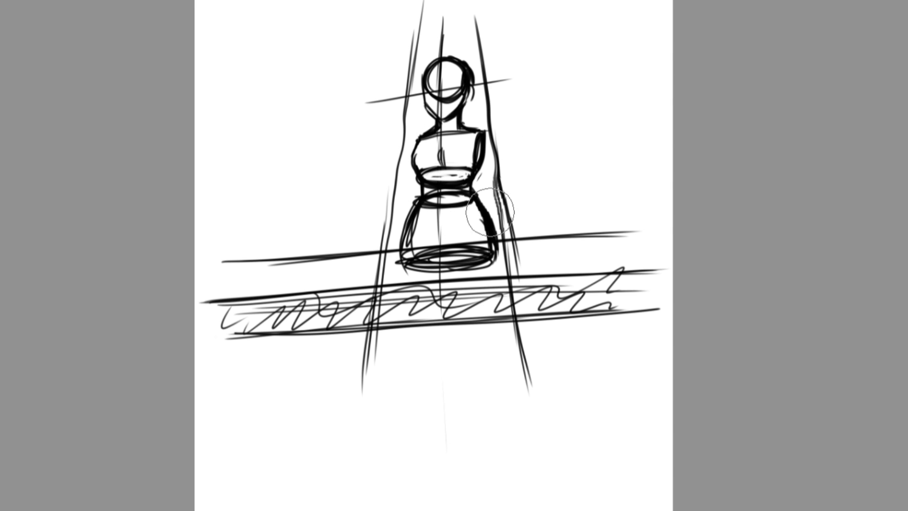
{"action": "mouse_move", "coordinate": [487, 239]}
{"action": "left_mouse_down"}
{"action": "mouse_move", "coordinate": [448, 258]}
{"action": "mouse_move", "coordinate": [486, 230]}
{"action": "left_mouse_up"}
Sketch the figure's foreshortened thighs and rounded knees over the hip form in a cross-legged seated pose.
{"action": "mouse_move", "coordinate": [403, 243]}
{"action": "left_mouse_down"}
{"action": "mouse_move", "coordinate": [416, 236]}
{"action": "mouse_move", "coordinate": [422, 255]}
{"action": "left_mouse_up"}
{"action": "mouse_move", "coordinate": [503, 230]}
{"action": "left_mouse_down"}
{"action": "mouse_move", "coordinate": [478, 276]}
{"action": "mouse_move", "coordinate": [496, 255]}
{"action": "left_mouse_up"}
{"action": "mouse_move", "coordinate": [485, 236]}
{"action": "left_mouse_down"}
{"action": "mouse_move", "coordinate": [447, 227]}
{"action": "mouse_move", "coordinate": [483, 231]}
{"action": "left_mouse_up"}
{"action": "left_click_drag", "start_coordinate": [449, 213], "coordinate": [480, 226]}
{"action": "left_click_drag", "start_coordinate": [415, 242], "coordinate": [462, 279]}
{"action": "left_click_drag", "start_coordinate": [428, 208], "coordinate": [485, 227]}
{"action": "left_click_drag", "start_coordinate": [418, 204], "coordinate": [404, 232]}
{"action": "left_click_drag", "start_coordinate": [406, 231], "coordinate": [476, 281]}
{"action": "left_click_drag", "start_coordinate": [479, 192], "coordinate": [497, 231]}
Sketch the arm on the picture's right from shoulder to elbow, with the forearm and hand resting on the ledge.
{"action": "mouse_move", "coordinate": [485, 151]}
{"action": "left_mouse_down"}
{"action": "mouse_move", "coordinate": [478, 177]}
{"action": "mouse_move", "coordinate": [487, 157]}
{"action": "left_mouse_up"}
{"action": "left_click_drag", "start_coordinate": [488, 191], "coordinate": [494, 187]}
{"action": "left_click_drag", "start_coordinate": [497, 139], "coordinate": [510, 191]}
{"action": "mouse_move", "coordinate": [487, 159]}
{"action": "left_mouse_down"}
{"action": "mouse_move", "coordinate": [487, 198]}
{"action": "mouse_move", "coordinate": [501, 239]}
{"action": "left_mouse_up"}
{"action": "left_click_drag", "start_coordinate": [515, 231], "coordinate": [542, 239]}
{"action": "left_click_drag", "start_coordinate": [496, 142], "coordinate": [497, 168]}
{"action": "left_click_drag", "start_coordinate": [505, 189], "coordinate": [518, 233]}
Sketch the lower leg hanging from the outer knee over the ledge, ending in an ankle and foot.
{"action": "mouse_move", "coordinate": [392, 201]}
{"action": "left_mouse_down"}
{"action": "mouse_move", "coordinate": [456, 280]}
{"action": "mouse_move", "coordinate": [513, 282]}
{"action": "mouse_move", "coordinate": [374, 249]}
{"action": "left_mouse_up"}
{"action": "left_click_drag", "start_coordinate": [372, 215], "coordinate": [365, 359]}
{"action": "mouse_move", "coordinate": [387, 352]}
{"action": "left_mouse_down"}
{"action": "mouse_move", "coordinate": [396, 289]}
{"action": "mouse_move", "coordinate": [386, 379]}
{"action": "left_mouse_up"}
{"action": "left_click_drag", "start_coordinate": [371, 256], "coordinate": [359, 374]}
{"action": "mouse_move", "coordinate": [409, 281]}
{"action": "left_mouse_down"}
{"action": "mouse_move", "coordinate": [384, 377]}
{"action": "mouse_move", "coordinate": [361, 374]}
{"action": "left_mouse_up"}
{"action": "left_click_drag", "start_coordinate": [377, 371], "coordinate": [390, 398]}
{"action": "left_click_drag", "start_coordinate": [381, 384], "coordinate": [375, 416]}
{"action": "left_click_drag", "start_coordinate": [355, 377], "coordinate": [376, 373]}
{"action": "mouse_move", "coordinate": [359, 377]}
{"action": "left_mouse_down"}
{"action": "mouse_move", "coordinate": [342, 428]}
{"action": "mouse_move", "coordinate": [350, 445]}
{"action": "left_mouse_up"}
{"action": "left_click_drag", "start_coordinate": [381, 241], "coordinate": [363, 374]}
Strengthen the knee contours, sketch the opposite arm and reinforce the shoulder and head outline.
{"action": "left_click_drag", "start_coordinate": [380, 218], "coordinate": [410, 197]}
{"action": "left_click_drag", "start_coordinate": [372, 228], "coordinate": [367, 272]}
{"action": "mouse_move", "coordinate": [416, 139]}
{"action": "left_mouse_down"}
{"action": "mouse_move", "coordinate": [398, 199]}
{"action": "mouse_move", "coordinate": [405, 181]}
{"action": "left_mouse_up"}
{"action": "left_click_drag", "start_coordinate": [466, 125], "coordinate": [502, 145]}
{"action": "left_click_drag", "start_coordinate": [455, 57], "coordinate": [470, 66]}
{"action": "left_click_drag", "start_coordinate": [472, 82], "coordinate": [470, 101]}
{"action": "left_click_drag", "start_coordinate": [449, 56], "coordinate": [423, 90]}
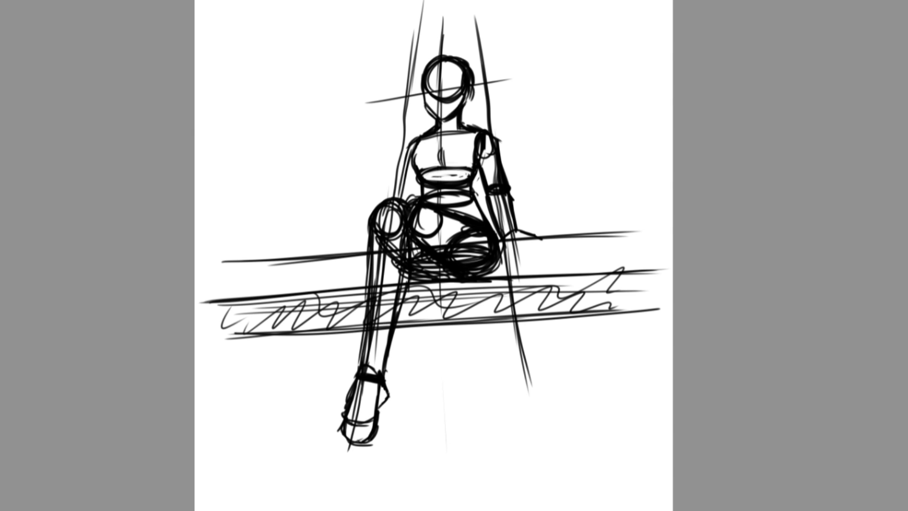
Sketch the second lower leg hanging beside the first, with its ankle and foot, and reinforce the top of the thigh.
{"action": "left_click_drag", "start_coordinate": [411, 270], "coordinate": [407, 336]}
{"action": "left_click_drag", "start_coordinate": [445, 215], "coordinate": [443, 245]}
{"action": "left_click_drag", "start_coordinate": [444, 282], "coordinate": [428, 339]}
{"action": "mouse_move", "coordinate": [408, 296]}
{"action": "left_mouse_down"}
{"action": "mouse_move", "coordinate": [405, 352]}
{"action": "mouse_move", "coordinate": [433, 351]}
{"action": "left_mouse_up"}
{"action": "left_click_drag", "start_coordinate": [447, 284], "coordinate": [431, 355]}
{"action": "mouse_move", "coordinate": [406, 303]}
{"action": "left_mouse_down"}
{"action": "mouse_move", "coordinate": [393, 357]}
{"action": "mouse_move", "coordinate": [432, 378]}
{"action": "left_mouse_up"}
{"action": "left_click_drag", "start_coordinate": [403, 351], "coordinate": [437, 377]}
{"action": "left_click_drag", "start_coordinate": [365, 345], "coordinate": [395, 370]}
{"action": "left_click_drag", "start_coordinate": [432, 337], "coordinate": [433, 381]}
{"action": "left_click_drag", "start_coordinate": [371, 337], "coordinate": [403, 338]}
{"action": "left_click_drag", "start_coordinate": [370, 350], "coordinate": [399, 371]}
{"action": "left_click_drag", "start_coordinate": [400, 384], "coordinate": [420, 387]}
{"action": "left_click_drag", "start_coordinate": [429, 334], "coordinate": [432, 378]}
{"action": "left_click_drag", "start_coordinate": [424, 197], "coordinate": [464, 215]}
Make small shape adjustments to the sketched head and body, and display the sketch lines in blue.
{"action": "key", "text": "m"}
{"action": "left_click_drag", "start_coordinate": [444, 43], "coordinate": [452, 43]}
{"action": "left_click_drag", "start_coordinate": [473, 175], "coordinate": [458, 156]}
{"action": "left_click_drag", "start_coordinate": [358, 172], "coordinate": [364, 172]}
{"action": "key", "text": "m"}
{"action": "key", "text": "ctrl+b"}
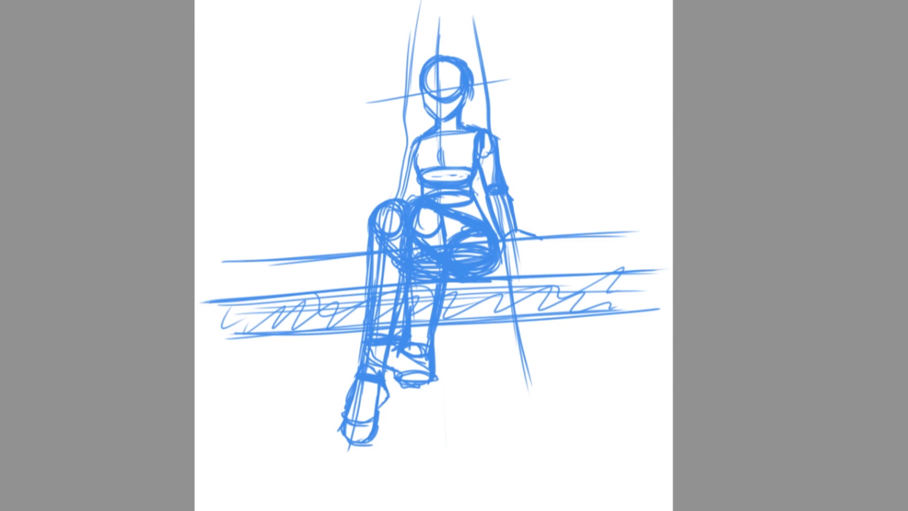
Draw a cleaner black head outline over the faded sketch, with an ear, curved eye line, centre line and shaded jaw underside.
{"action": "scroll", "coordinate": [434, 298], "scroll_direction": "up", "scroll_amount": 6}
{"action": "mouse_move", "coordinate": [494, 60]}
{"action": "left_mouse_down"}
{"action": "mouse_move", "coordinate": [408, 145]}
{"action": "mouse_move", "coordinate": [476, 250]}
{"action": "mouse_move", "coordinate": [526, 183]}
{"action": "left_mouse_up"}
{"action": "left_click_drag", "start_coordinate": [298, 183], "coordinate": [379, 156]}
{"action": "key", "text": "ctrl+z"}
{"action": "mouse_move", "coordinate": [490, 57]}
{"action": "left_mouse_down"}
{"action": "mouse_move", "coordinate": [553, 163]}
{"action": "mouse_move", "coordinate": [522, 197]}
{"action": "left_mouse_up"}
{"action": "left_click_drag", "start_coordinate": [389, 158], "coordinate": [534, 141]}
{"action": "mouse_move", "coordinate": [469, 33]}
{"action": "left_mouse_down"}
{"action": "mouse_move", "coordinate": [453, 119]}
{"action": "mouse_move", "coordinate": [461, 261]}
{"action": "left_mouse_up"}
{"action": "left_click_drag", "start_coordinate": [503, 228], "coordinate": [473, 256]}
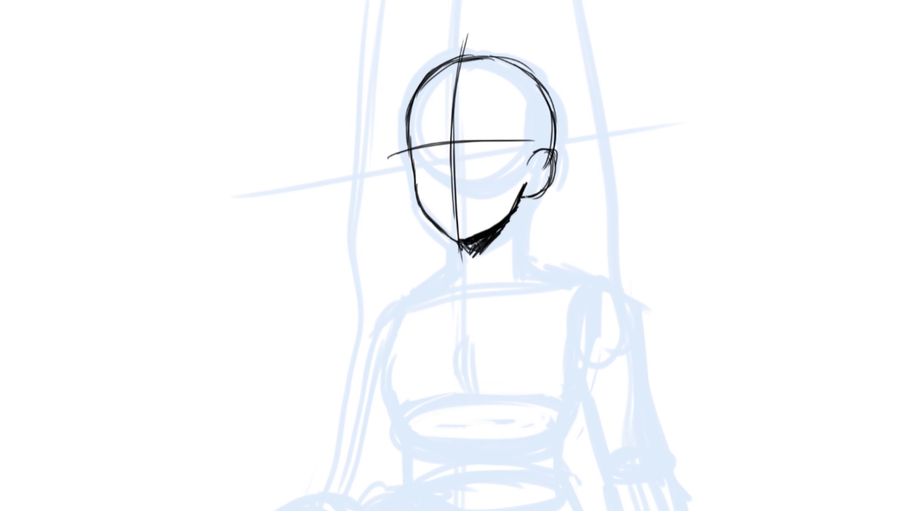
Draw the neck sides below the jaw and a collar line across the shoulders in black over the faded sketch.
{"action": "left_click_drag", "start_coordinate": [525, 194], "coordinate": [521, 258]}
{"action": "left_click_drag", "start_coordinate": [457, 244], "coordinate": [457, 269]}
{"action": "left_click_drag", "start_coordinate": [455, 270], "coordinate": [534, 261]}
{"action": "scroll", "coordinate": [445, 256], "scroll_direction": "down", "scroll_amount": 6}
{"action": "scroll", "coordinate": [445, 255], "scroll_direction": "up", "scroll_amount": 1}
Draw the supporting arm from the shoulder to the hand on the ledge, the torso side and small chest contours.
{"action": "mouse_move", "coordinate": [452, 101]}
{"action": "left_mouse_down"}
{"action": "mouse_move", "coordinate": [440, 110]}
{"action": "mouse_move", "coordinate": [502, 170]}
{"action": "left_mouse_up"}
{"action": "left_click_drag", "start_coordinate": [502, 167], "coordinate": [519, 226]}
{"action": "left_click_drag", "start_coordinate": [473, 119], "coordinate": [488, 173]}
{"action": "left_click_drag", "start_coordinate": [485, 167], "coordinate": [507, 238]}
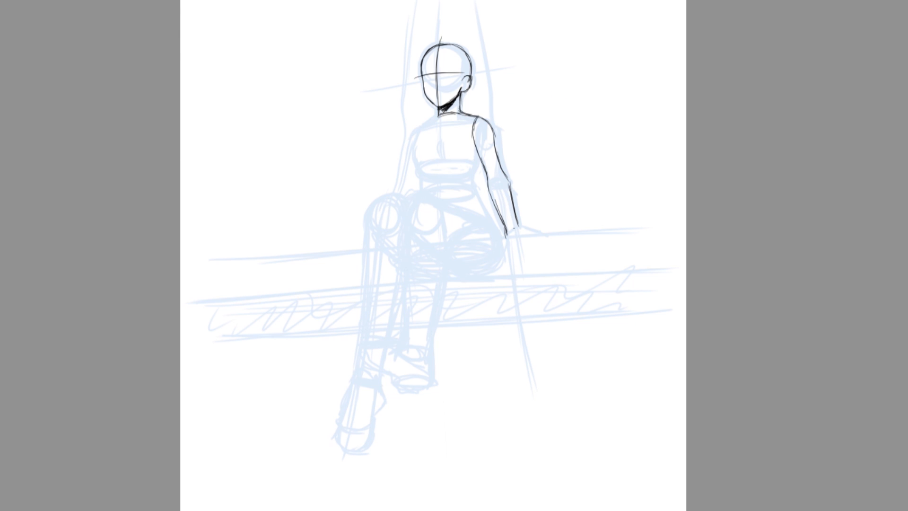
{"action": "left_click_drag", "start_coordinate": [480, 151], "coordinate": [472, 186]}
{"action": "left_click_drag", "start_coordinate": [444, 146], "coordinate": [448, 155]}
{"action": "left_click_drag", "start_coordinate": [473, 146], "coordinate": [467, 157]}
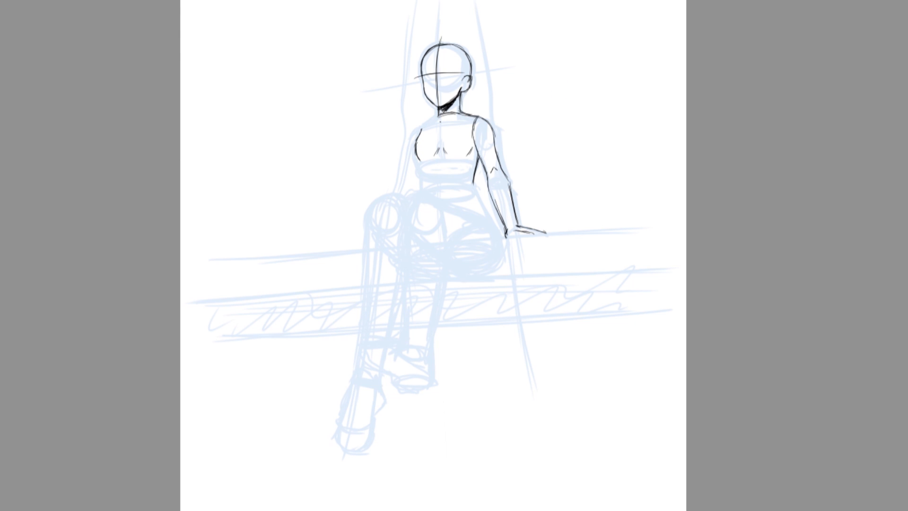
Draw the opposite arm, the curved waistline and outer hip, and mark the ledge's upper edge on both sides of the figure.
{"action": "left_click_drag", "start_coordinate": [416, 122], "coordinate": [406, 194]}
{"action": "left_click_drag", "start_coordinate": [419, 184], "coordinate": [480, 178]}
{"action": "left_click_drag", "start_coordinate": [474, 185], "coordinate": [490, 217]}
{"action": "left_click_drag", "start_coordinate": [449, 244], "coordinate": [558, 233]}
{"action": "left_click_drag", "start_coordinate": [299, 260], "coordinate": [373, 249]}
Outline the crossed leg over the faded sketch, from the thigh over the knee down to the ankle.
{"action": "mouse_move", "coordinate": [420, 182]}
{"action": "left_mouse_down"}
{"action": "mouse_move", "coordinate": [419, 196]}
{"action": "mouse_move", "coordinate": [480, 216]}
{"action": "mouse_move", "coordinate": [494, 239]}
{"action": "left_mouse_up"}
{"action": "mouse_move", "coordinate": [439, 208]}
{"action": "left_mouse_down"}
{"action": "mouse_move", "coordinate": [446, 258]}
{"action": "mouse_move", "coordinate": [429, 381]}
{"action": "left_mouse_up"}
{"action": "mouse_move", "coordinate": [407, 198]}
{"action": "left_mouse_down"}
{"action": "mouse_move", "coordinate": [408, 230]}
{"action": "mouse_move", "coordinate": [425, 220]}
{"action": "left_mouse_up"}
{"action": "left_click_drag", "start_coordinate": [407, 218], "coordinate": [406, 345]}
{"action": "mouse_move", "coordinate": [441, 219]}
{"action": "left_mouse_down"}
{"action": "mouse_move", "coordinate": [446, 243]}
{"action": "mouse_move", "coordinate": [456, 242]}
{"action": "left_mouse_up"}
Draw the crossed leg's foot with its heel, sole and toes, and close the ankle with a curved line.
{"action": "mouse_move", "coordinate": [366, 357]}
{"action": "left_mouse_down"}
{"action": "mouse_move", "coordinate": [423, 383]}
{"action": "mouse_move", "coordinate": [403, 376]}
{"action": "left_mouse_up"}
{"action": "key", "text": "ctrl+z"}
{"action": "left_click_drag", "start_coordinate": [396, 368], "coordinate": [404, 376]}
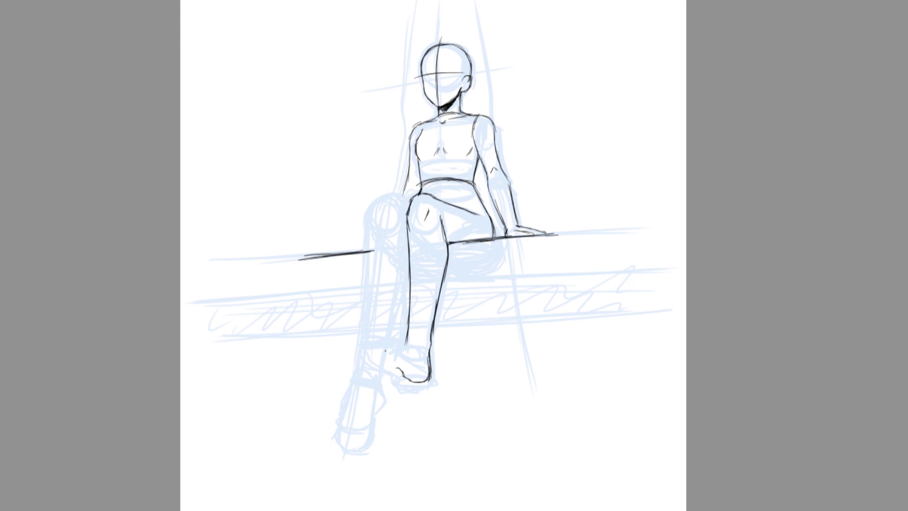
{"action": "left_click_drag", "start_coordinate": [368, 349], "coordinate": [406, 351]}
{"action": "left_click_drag", "start_coordinate": [407, 338], "coordinate": [432, 343]}
{"action": "mouse_move", "coordinate": [396, 346]}
{"action": "left_mouse_down"}
{"action": "mouse_move", "coordinate": [413, 355]}
{"action": "mouse_move", "coordinate": [399, 352]}
{"action": "left_mouse_up"}
{"action": "left_click_drag", "start_coordinate": [430, 326], "coordinate": [432, 347]}
Hatch the underside of the thigh and the knee, and add a strapless top with curved vertical stripes to the torso.
{"action": "left_click_drag", "start_coordinate": [441, 219], "coordinate": [488, 238]}
{"action": "left_click_drag", "start_coordinate": [420, 209], "coordinate": [412, 231]}
{"action": "left_click_drag", "start_coordinate": [473, 135], "coordinate": [478, 173]}
{"action": "left_click_drag", "start_coordinate": [416, 139], "coordinate": [473, 137]}
{"action": "left_click_drag", "start_coordinate": [424, 139], "coordinate": [429, 181]}
{"action": "left_click_drag", "start_coordinate": [446, 129], "coordinate": [449, 185]}
{"action": "left_click_drag", "start_coordinate": [470, 134], "coordinate": [470, 192]}
{"action": "left_click_drag", "start_coordinate": [489, 159], "coordinate": [505, 185]}
{"action": "key", "text": "ctrl+z"}
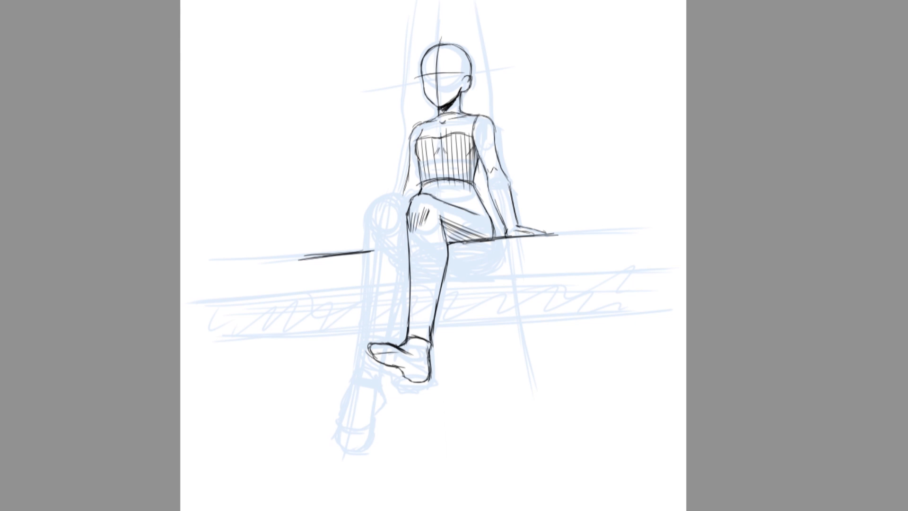
Outline the second leg behind the crossed one, with its rounded knee, knee creases and lower leg down to the ankle.
{"action": "left_click_drag", "start_coordinate": [392, 194], "coordinate": [371, 216]}
{"action": "mouse_move", "coordinate": [395, 215]}
{"action": "left_mouse_down"}
{"action": "mouse_move", "coordinate": [388, 230]}
{"action": "mouse_move", "coordinate": [399, 234]}
{"action": "left_mouse_up"}
{"action": "left_click_drag", "start_coordinate": [407, 212], "coordinate": [388, 343]}
{"action": "left_click_drag", "start_coordinate": [370, 219], "coordinate": [360, 336]}
{"action": "left_click_drag", "start_coordinate": [365, 298], "coordinate": [357, 364]}
{"action": "mouse_move", "coordinate": [408, 250]}
{"action": "left_mouse_down"}
{"action": "mouse_move", "coordinate": [383, 343]}
{"action": "mouse_move", "coordinate": [402, 266]}
{"action": "left_mouse_up"}
{"action": "left_click_drag", "start_coordinate": [397, 308], "coordinate": [404, 250]}
{"action": "left_click_drag", "start_coordinate": [371, 221], "coordinate": [380, 208]}
{"action": "left_click_drag", "start_coordinate": [363, 245], "coordinate": [371, 283]}
{"action": "mouse_move", "coordinate": [372, 307]}
{"action": "left_mouse_down"}
{"action": "mouse_move", "coordinate": [379, 328]}
{"action": "mouse_move", "coordinate": [431, 346]}
{"action": "left_mouse_up"}
Draw the second leg's foot pointing down below the crossed foot, undoing and redrawing its side strokes.
{"action": "mouse_move", "coordinate": [358, 354]}
{"action": "left_mouse_down"}
{"action": "mouse_move", "coordinate": [376, 357]}
{"action": "mouse_move", "coordinate": [355, 380]}
{"action": "left_mouse_up"}
{"action": "left_click_drag", "start_coordinate": [382, 369], "coordinate": [370, 406]}
{"action": "left_click_drag", "start_coordinate": [360, 357], "coordinate": [351, 410]}
{"action": "left_click_drag", "start_coordinate": [357, 379], "coordinate": [342, 420]}
{"action": "left_click_drag", "start_coordinate": [383, 388], "coordinate": [356, 423]}
{"action": "key", "text": "ctrl+z"}
{"action": "key", "text": "ctrl+z"}
{"action": "key", "text": "ctrl+z"}
{"action": "key", "text": "ctrl+z"}
{"action": "key", "text": "ctrl+z"}
{"action": "key", "text": "ctrl+z"}
{"action": "key", "text": "ctrl+z"}
{"action": "left_click_drag", "start_coordinate": [362, 356], "coordinate": [348, 424]}
{"action": "mouse_move", "coordinate": [380, 361]}
{"action": "left_mouse_down"}
{"action": "mouse_move", "coordinate": [389, 377]}
{"action": "mouse_move", "coordinate": [361, 422]}
{"action": "left_mouse_up"}
{"action": "left_click_drag", "start_coordinate": [358, 359], "coordinate": [340, 417]}
{"action": "left_click_drag", "start_coordinate": [389, 366], "coordinate": [369, 413]}
Extend the ledge's upper edge beyond the hand and draw its lower edge on both sides of and between the legs.
{"action": "left_click_drag", "start_coordinate": [455, 242], "coordinate": [610, 229]}
{"action": "left_click_drag", "start_coordinate": [363, 328], "coordinate": [270, 339]}
{"action": "left_click_drag", "start_coordinate": [437, 326], "coordinate": [622, 308]}
{"action": "left_click_drag", "start_coordinate": [391, 327], "coordinate": [412, 325]}
Mirror the canvas view, select the front lower leg and foot freehand, and adjust their shape with a transform.
{"action": "key", "text": "h"}
{"action": "left_click_drag", "start_coordinate": [429, 211], "coordinate": [418, 218]}
{"action": "mouse_move", "coordinate": [429, 340]}
{"action": "left_mouse_down"}
{"action": "mouse_move", "coordinate": [426, 300]}
{"action": "mouse_move", "coordinate": [461, 324]}
{"action": "left_mouse_up"}
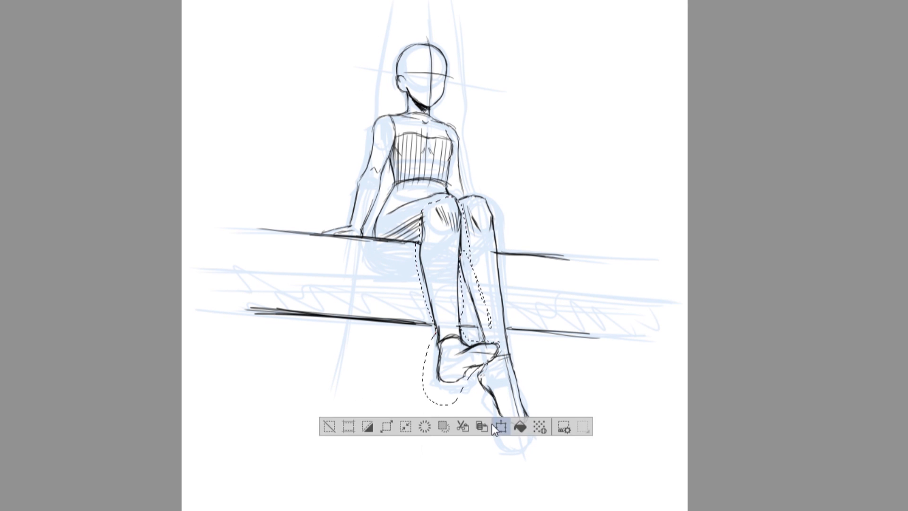
{"action": "left_click", "coordinate": [495, 426]}
{"action": "left_click_drag", "start_coordinate": [458, 403], "coordinate": [465, 402]}
{"action": "key", "text": "Return"}
{"action": "key", "text": "ctrl+d"}
Select the rear lower leg and foot, transform them inward closer to the front leg, and touch up the leg lines.
{"action": "left_click_drag", "start_coordinate": [463, 272], "coordinate": [507, 260]}
{"action": "left_click", "coordinate": [552, 466]}
{"action": "left_click_drag", "start_coordinate": [520, 426], "coordinate": [477, 428]}
{"action": "key", "text": "Return"}
{"action": "key", "text": "ctrl+d"}
{"action": "left_click_drag", "start_coordinate": [452, 255], "coordinate": [457, 327]}
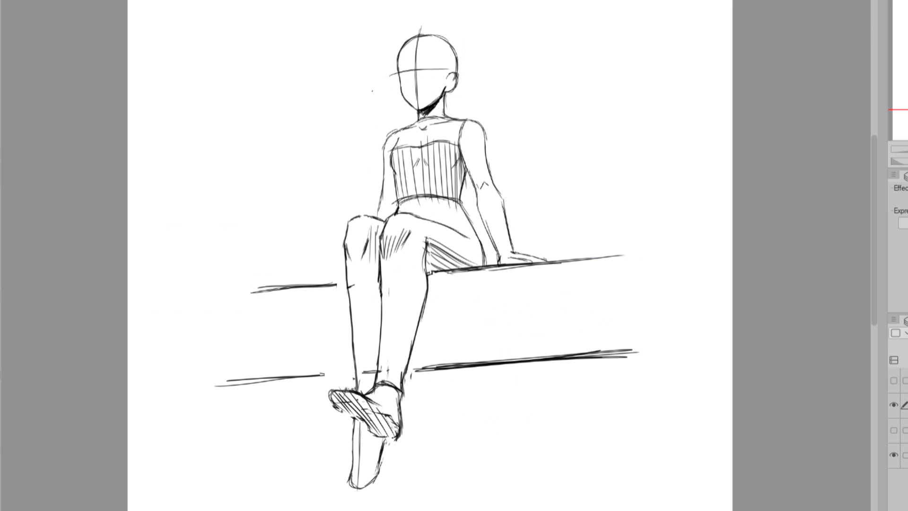
Draw red upward-arching contour curves across the head, shoulders, chest, waist and thighs of the finished figure.
{"action": "left_click_drag", "start_coordinate": [373, 90], "coordinate": [476, 78]}
{"action": "left_click_drag", "start_coordinate": [371, 142], "coordinate": [496, 123]}
{"action": "left_click_drag", "start_coordinate": [364, 164], "coordinate": [502, 145]}
{"action": "left_click_drag", "start_coordinate": [393, 201], "coordinate": [498, 202]}
{"action": "left_click_drag", "start_coordinate": [319, 248], "coordinate": [488, 234]}
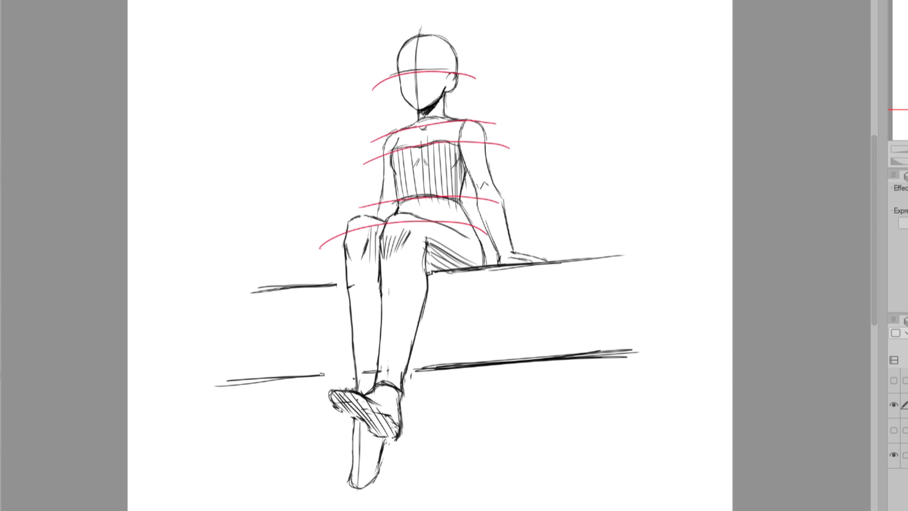